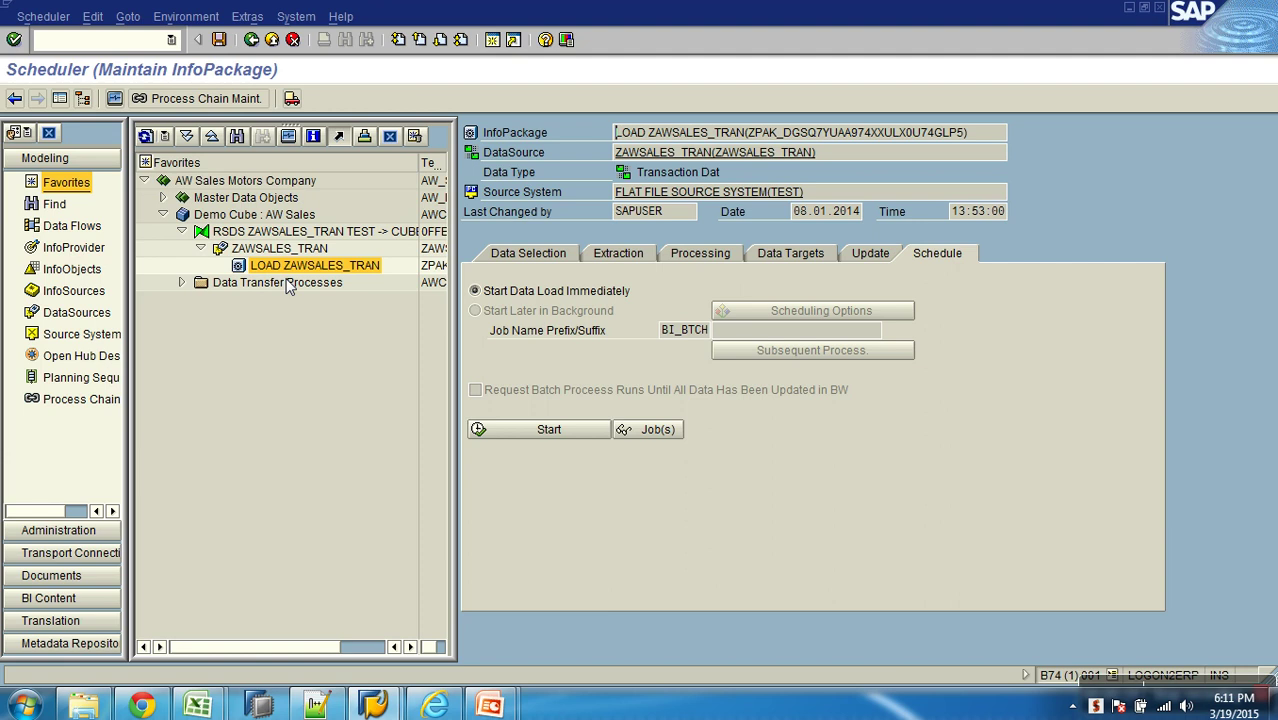
# - Hide the navigation tree and inspect the description of the LOAD ZAWSALES_TRAN InfoPackage
pyautogui.click(59, 98)
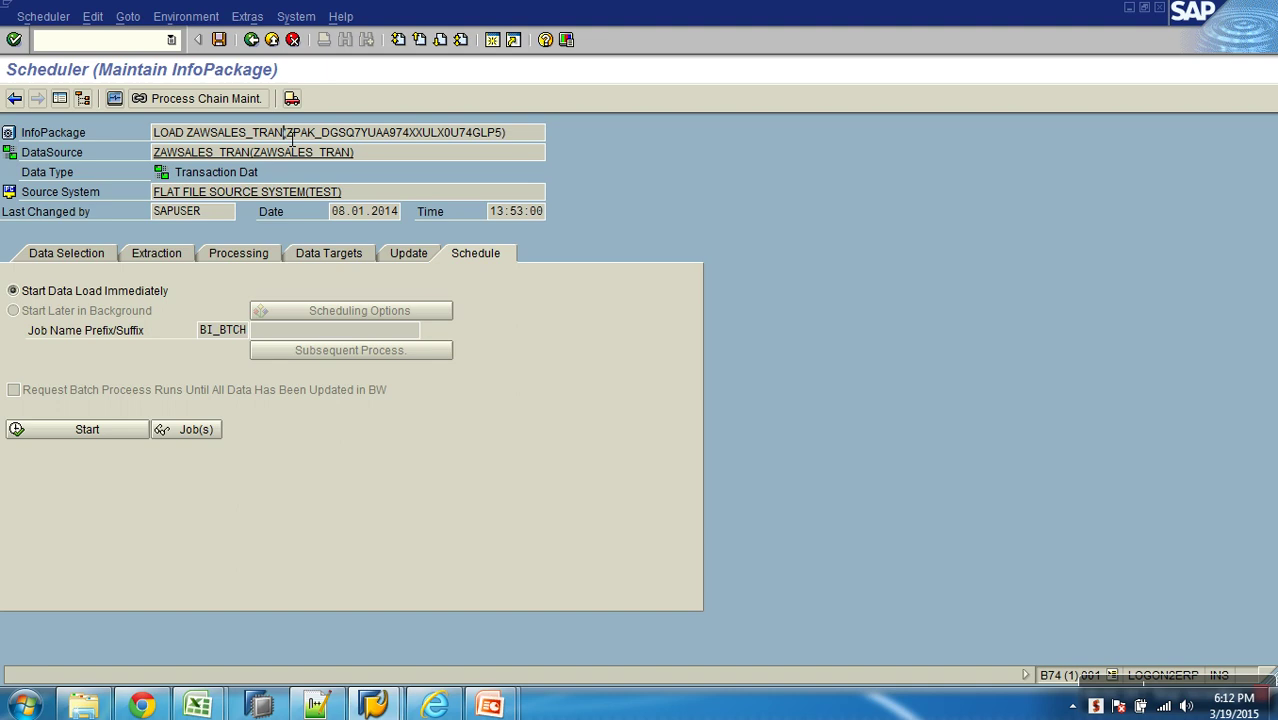
pyautogui.moveTo(289, 140); pyautogui.dragTo(160, 140)
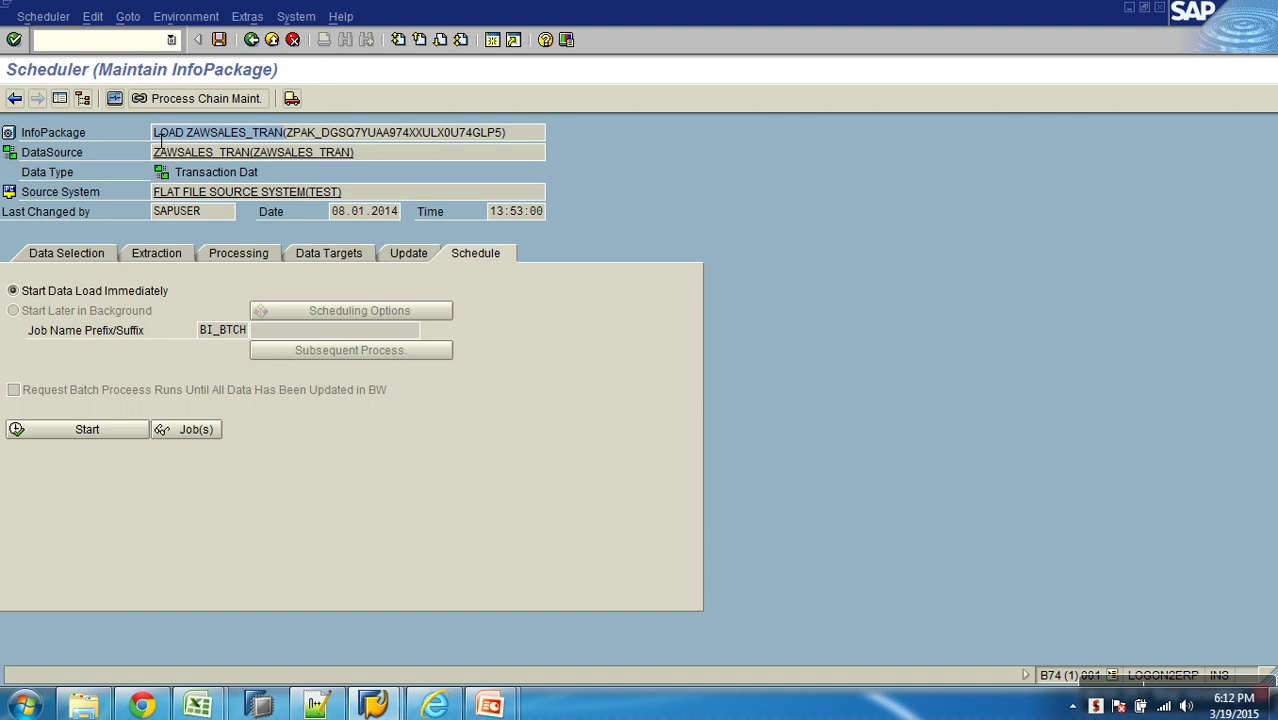
# - Return to the modeling tree, view the InfoPackage creation dialog for the ZAWSALES_TRAN DataSource, and cancel it
pyautogui.click(251, 39)
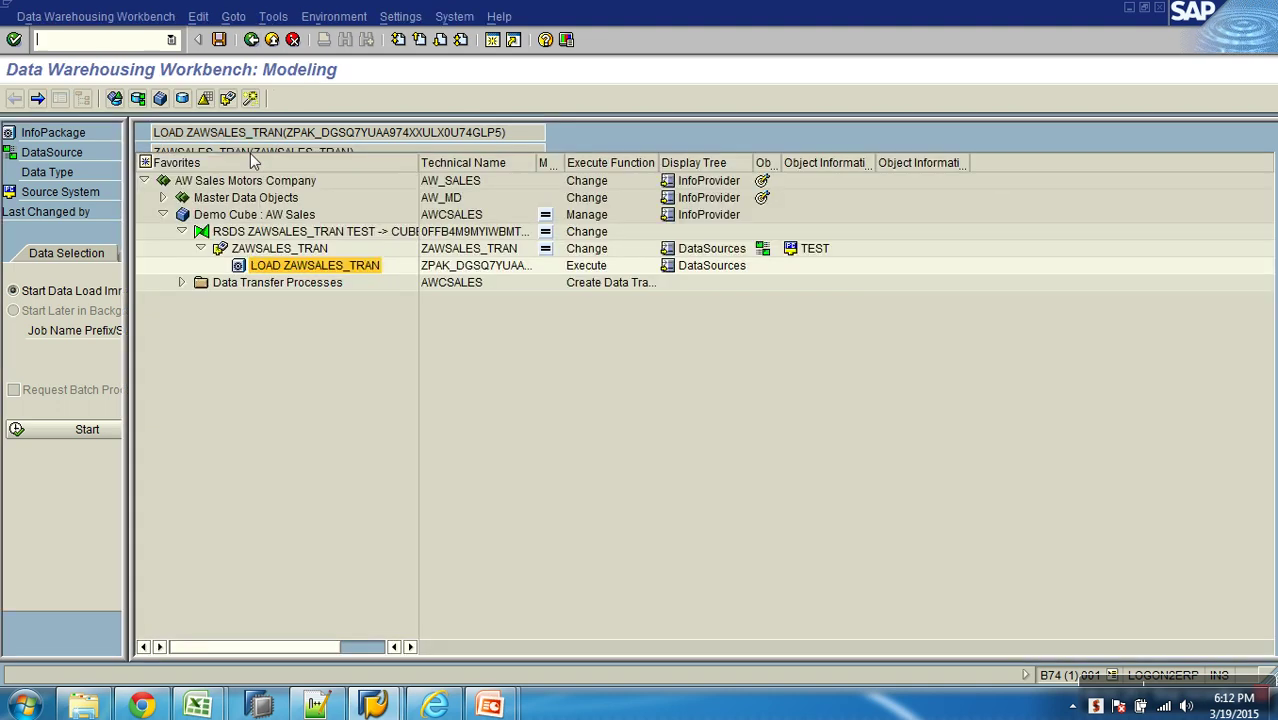
pyautogui.rightClick(298, 249)
pyautogui.click(395, 491)
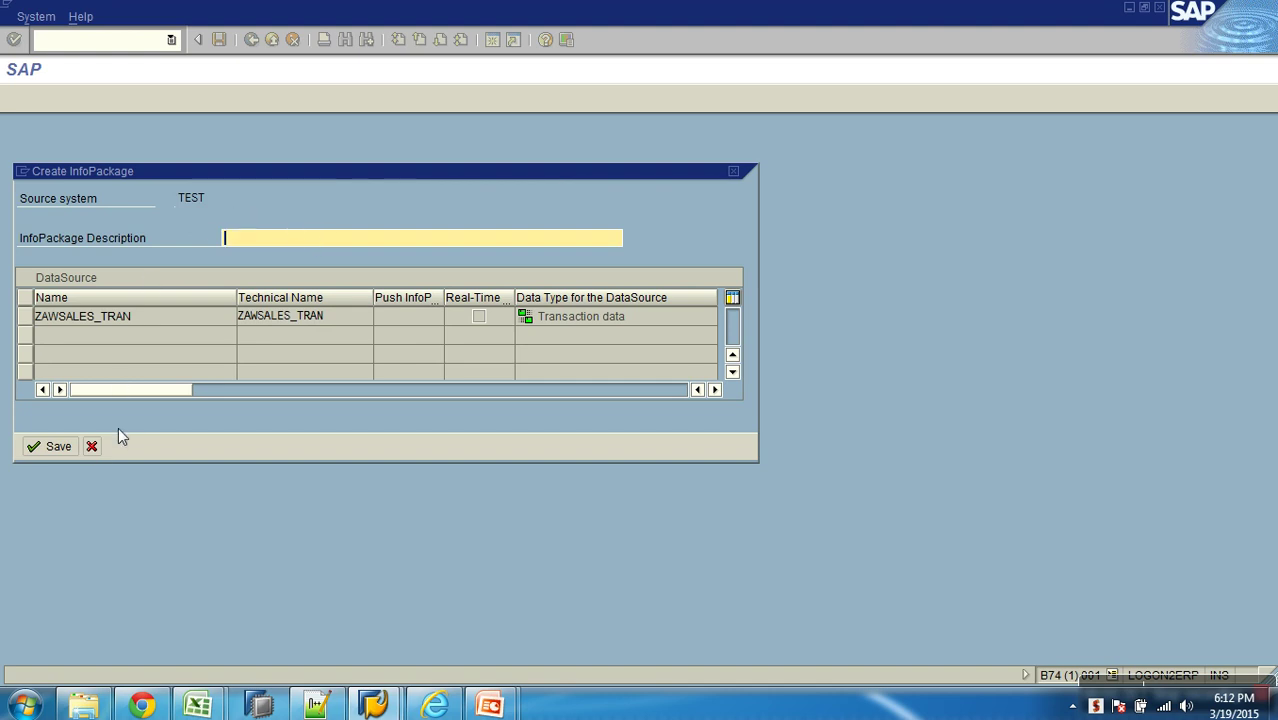
pyautogui.click(91, 446)
# - Reopen the LOAD ZAWSALES_TRAN InfoPackage in the scheduler and mute the computer's speakers
pyautogui.doubleClick(312, 265)
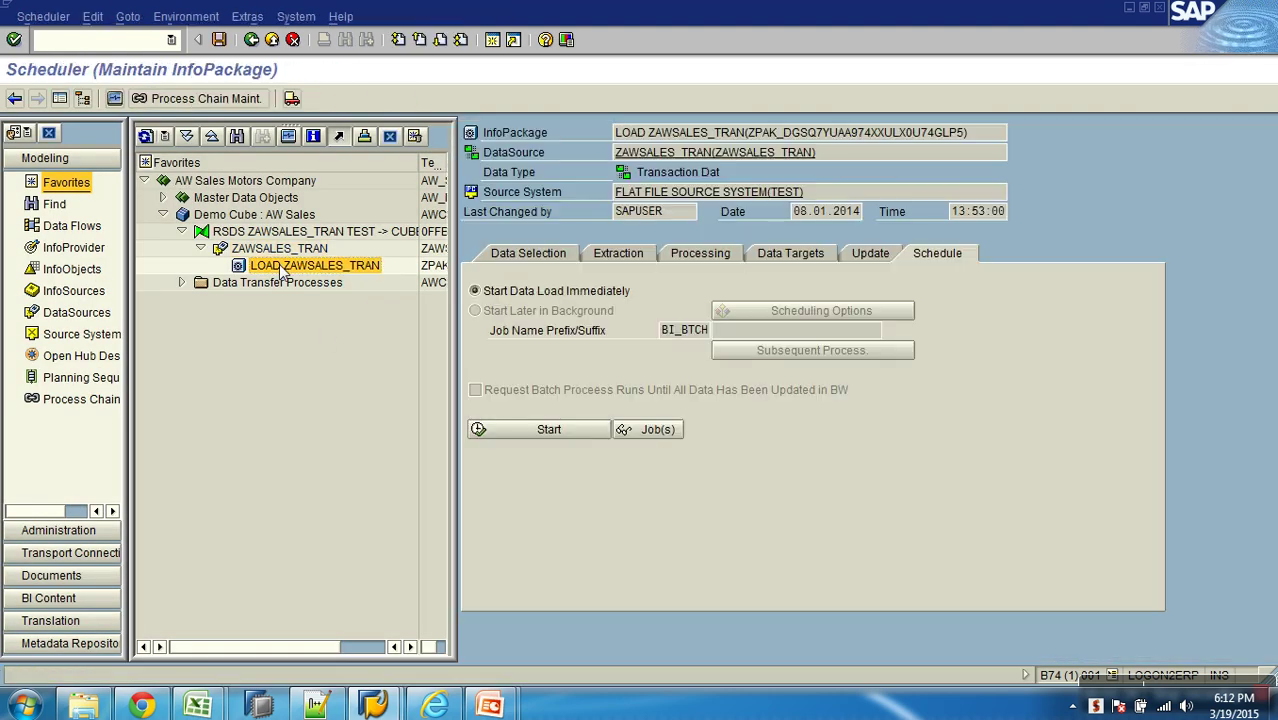
pyautogui.click(1185, 705)
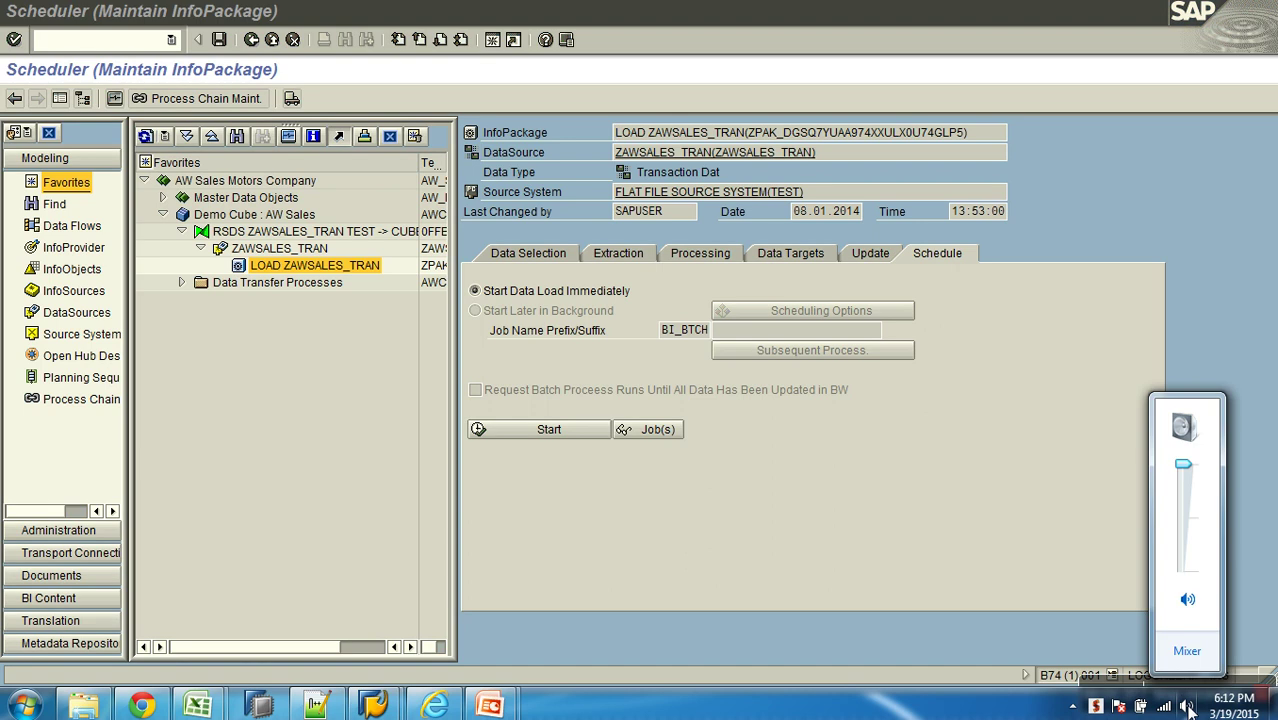
pyautogui.click(1187, 600)
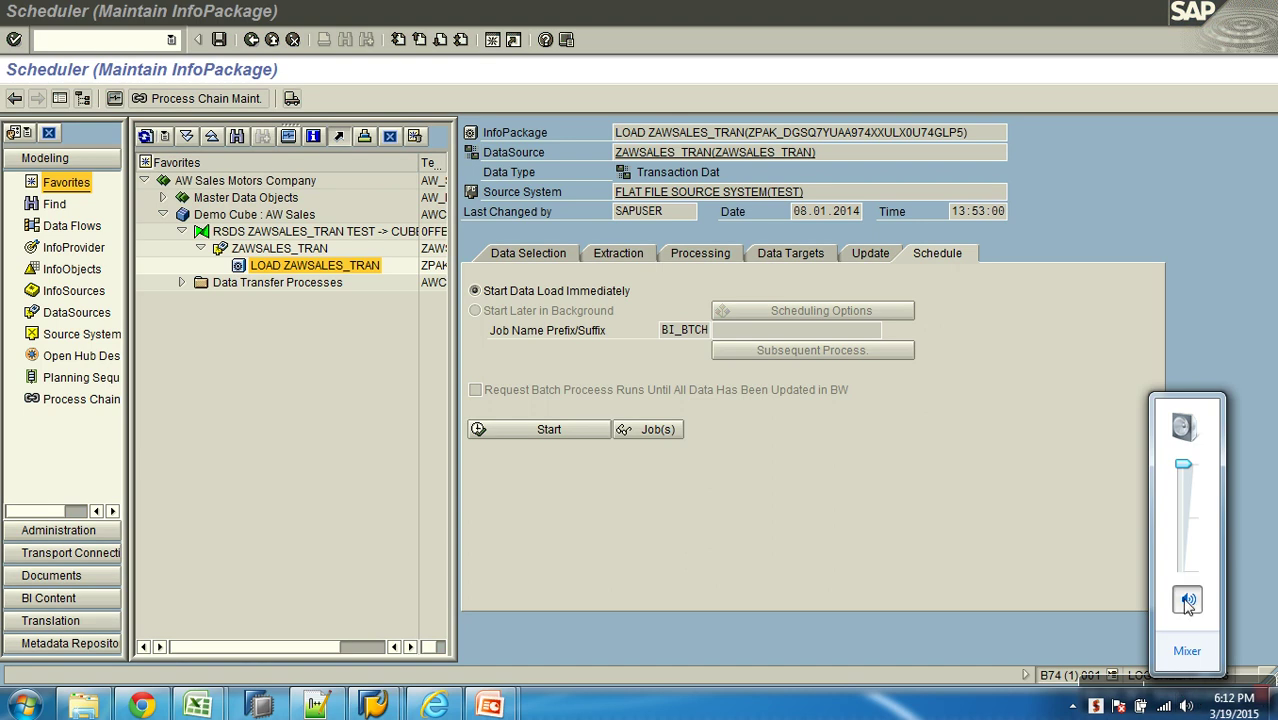
pyautogui.click(958, 577)
# - Show the InfoPackage without the navigation tree and examine its description, technical name and DataSource
pyautogui.click(60, 99)
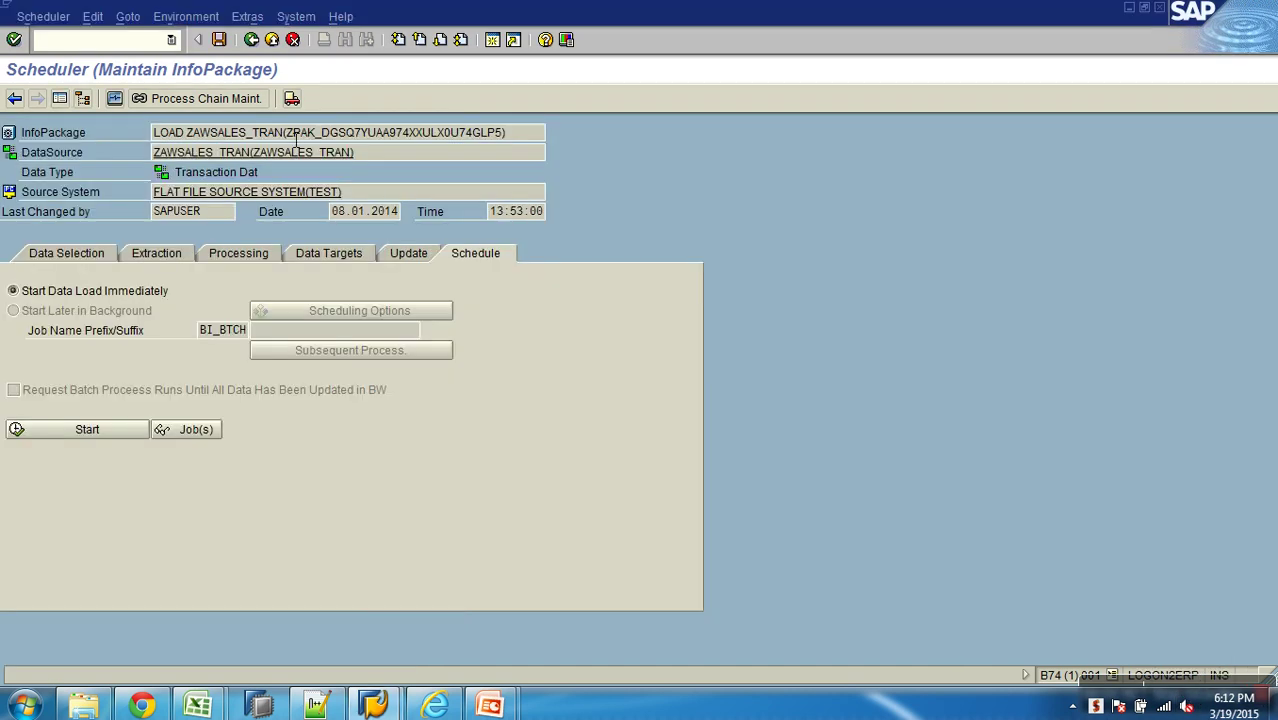
pyautogui.moveTo(307, 141); pyautogui.dragTo(508, 134)
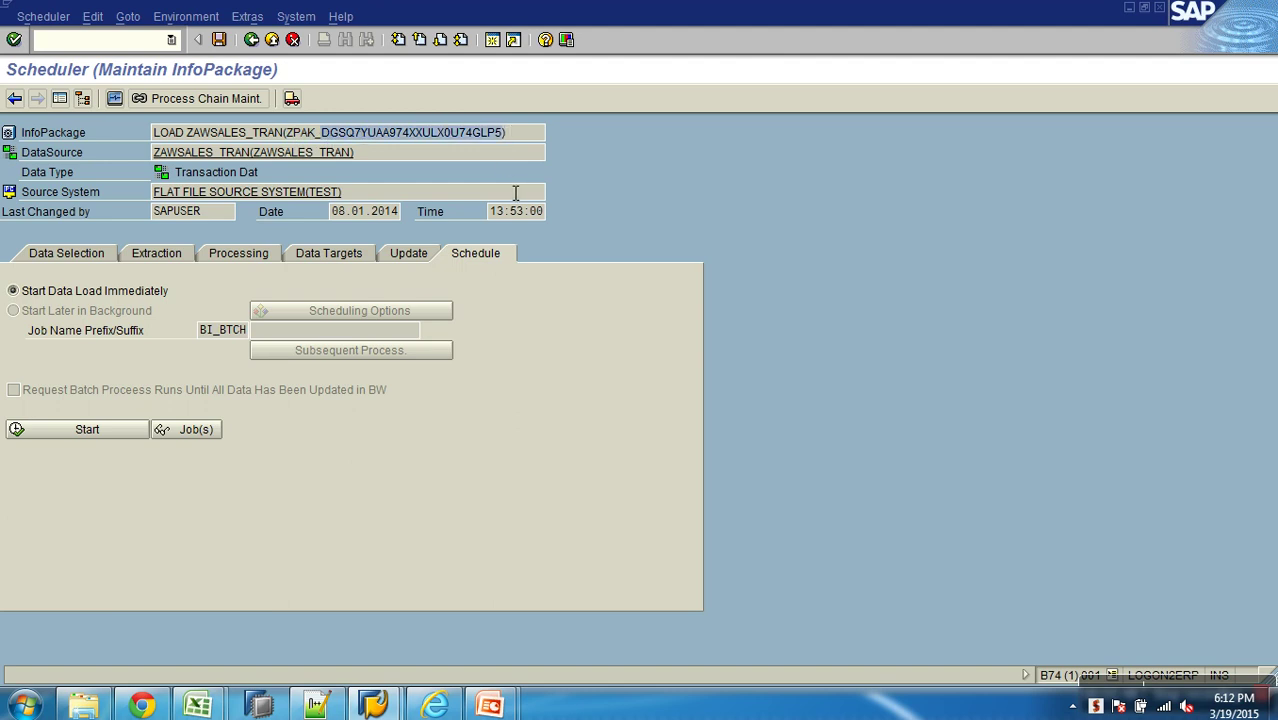
pyautogui.moveTo(282, 141); pyautogui.dragTo(186, 117)
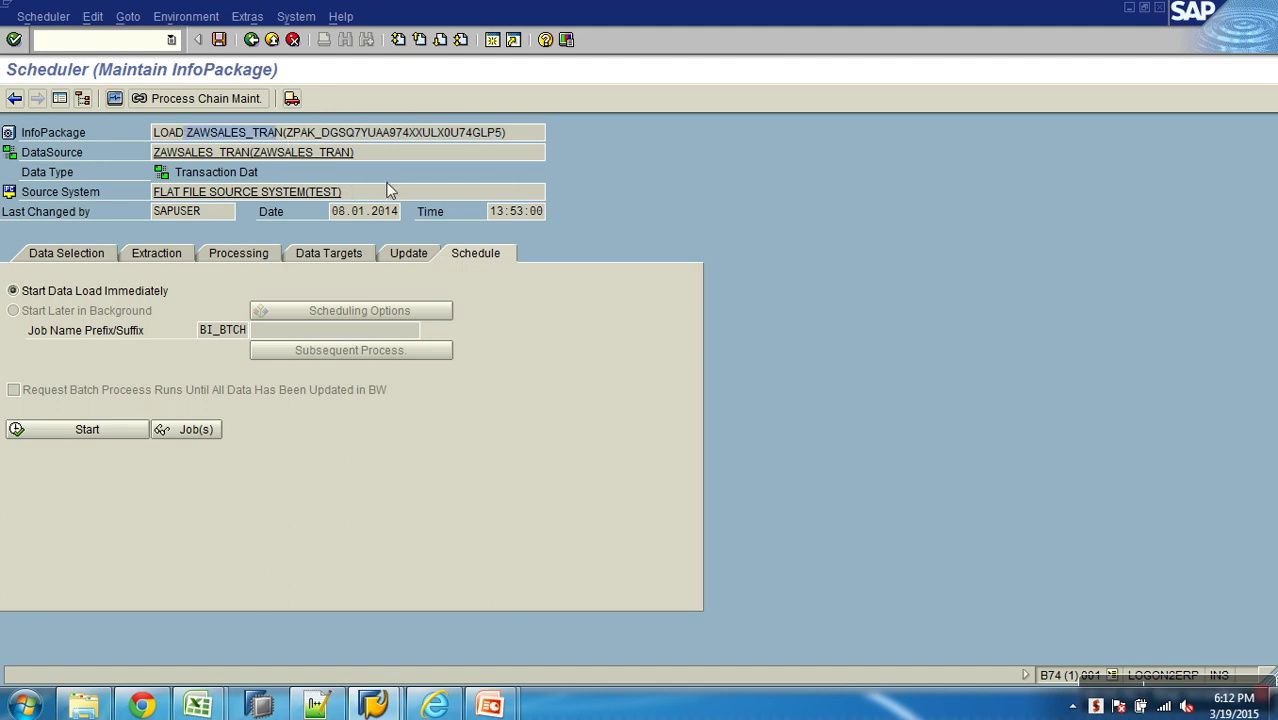
pyautogui.moveTo(397, 155); pyautogui.dragTo(150, 148)
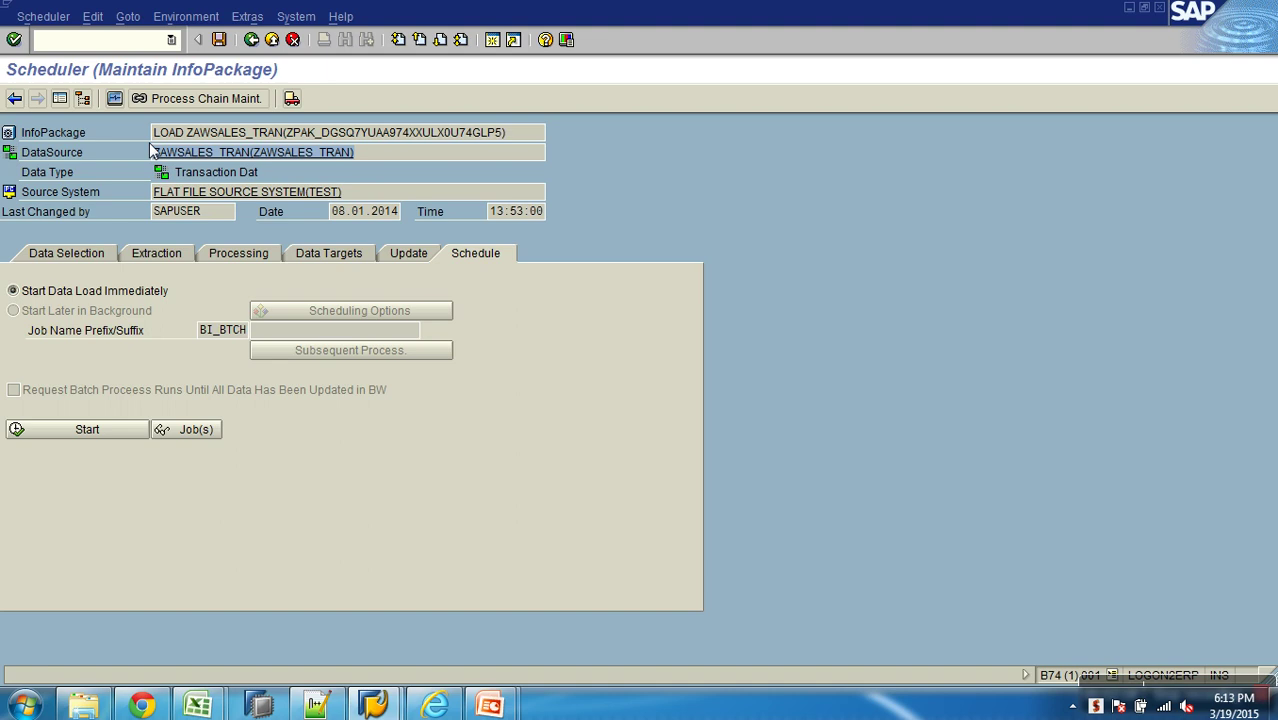
# - Go back to the tree, inspect the DataSource listed when creating an InfoPackage for ZAWSALES_TRAN, and cancel the creation
pyautogui.click(250, 40)
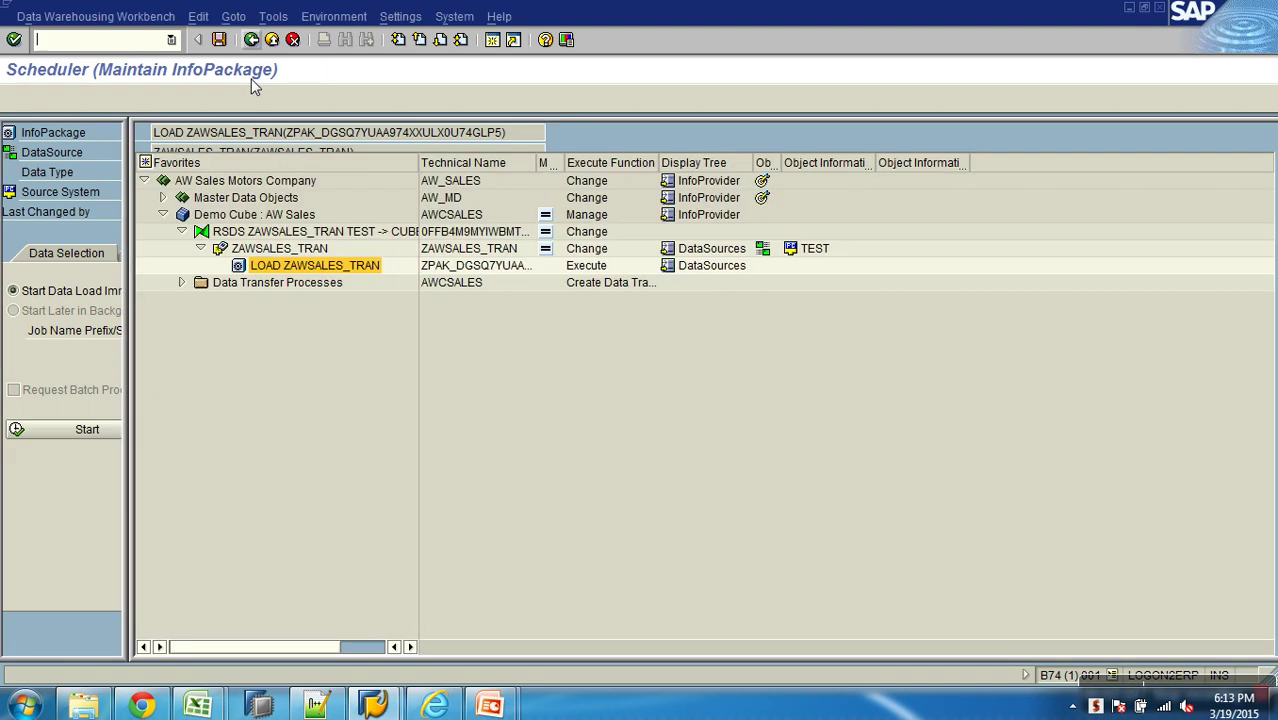
pyautogui.rightClick(310, 252)
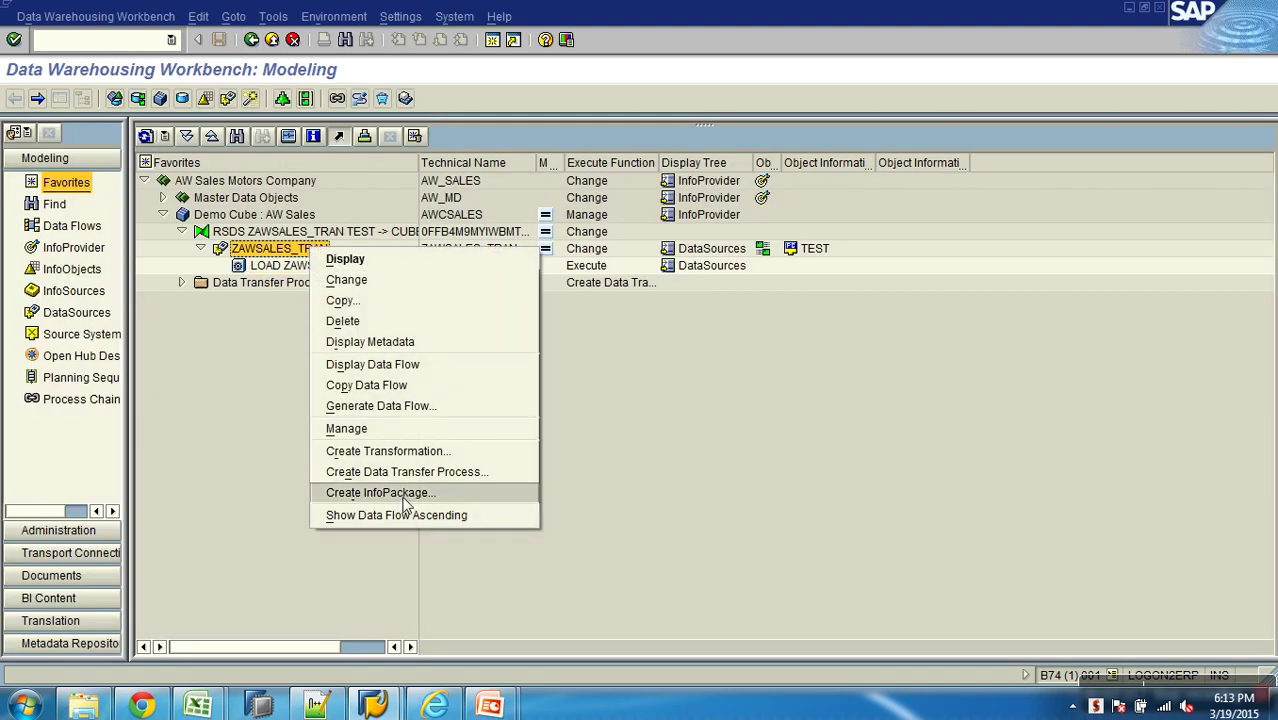
pyautogui.click(407, 493)
pyautogui.click(173, 318)
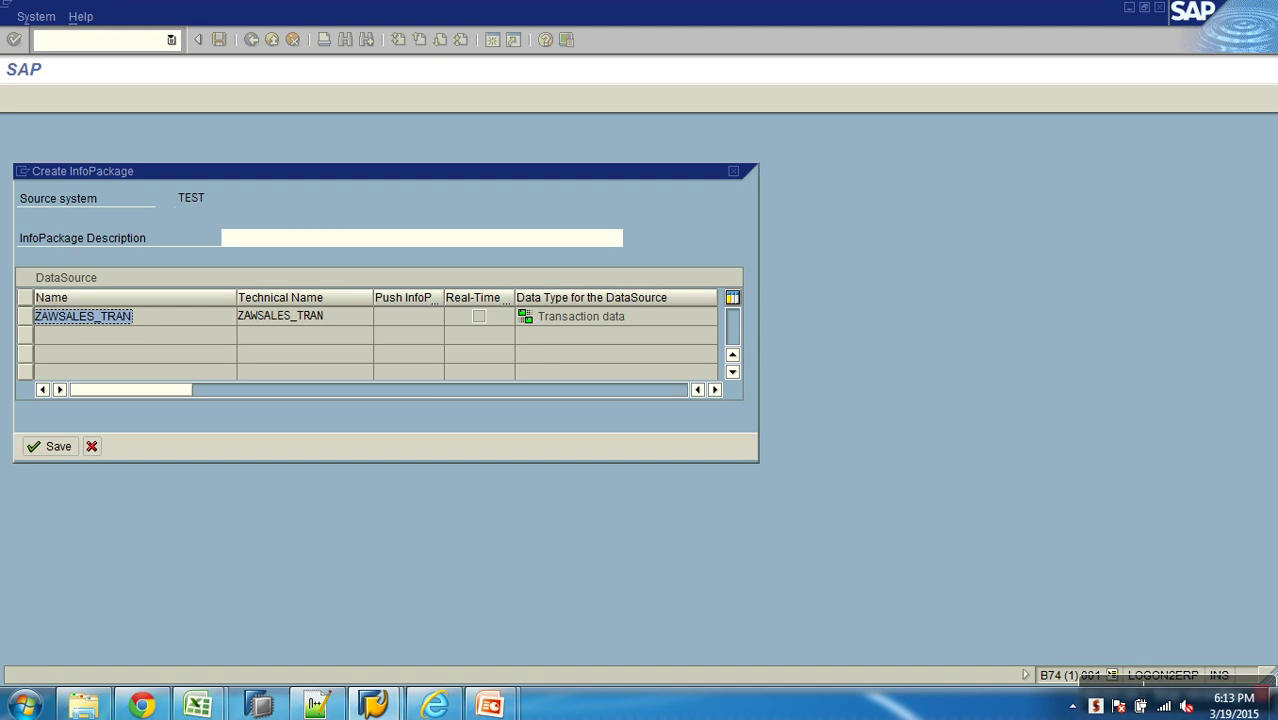
pyautogui.moveTo(162, 324); pyautogui.dragTo(10, 305)
pyautogui.click(91, 446)
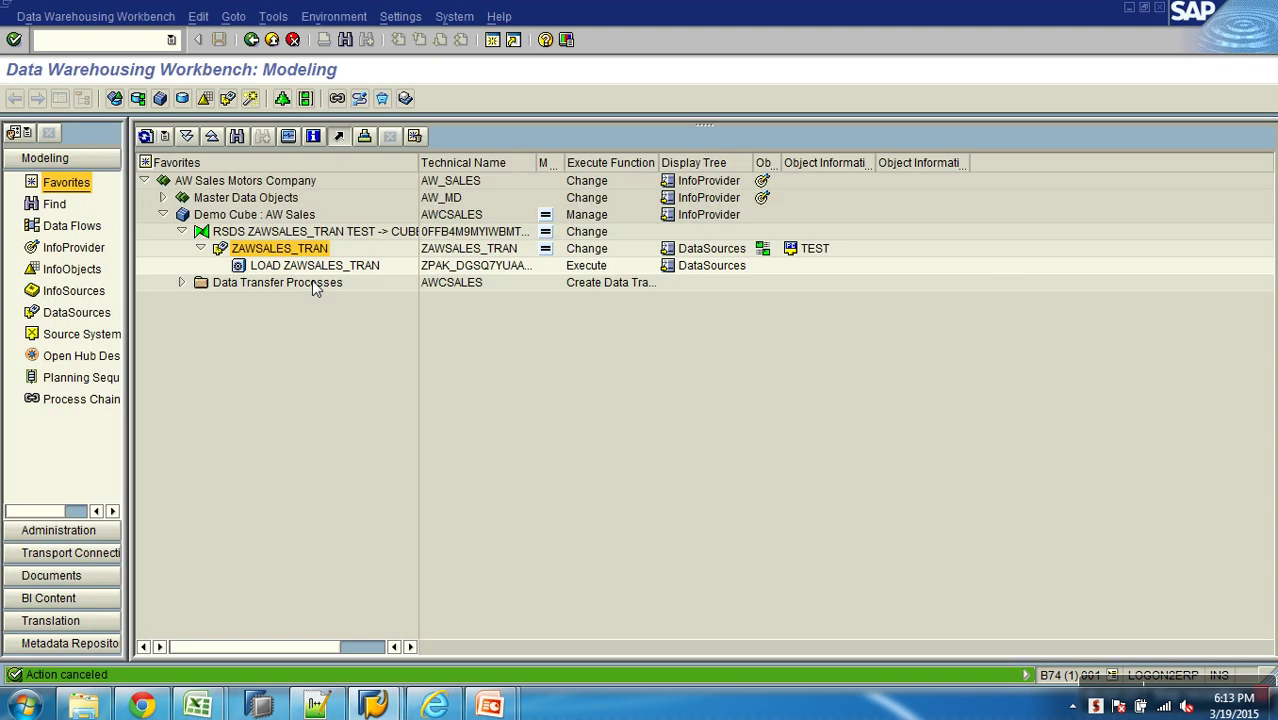
# - Open the LOAD ZAWSALES_TRAN InfoPackage from under its DataSource and hide the navigation tree
pyautogui.click(300, 250)
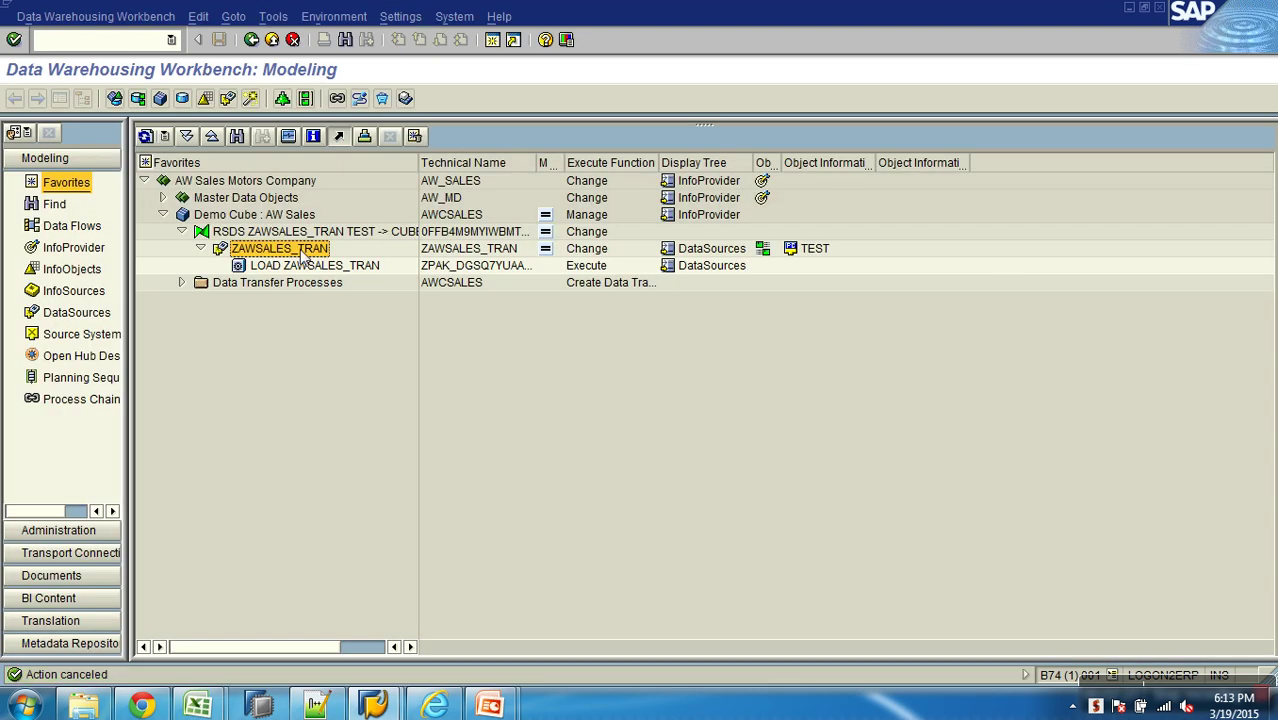
pyautogui.doubleClick(322, 267)
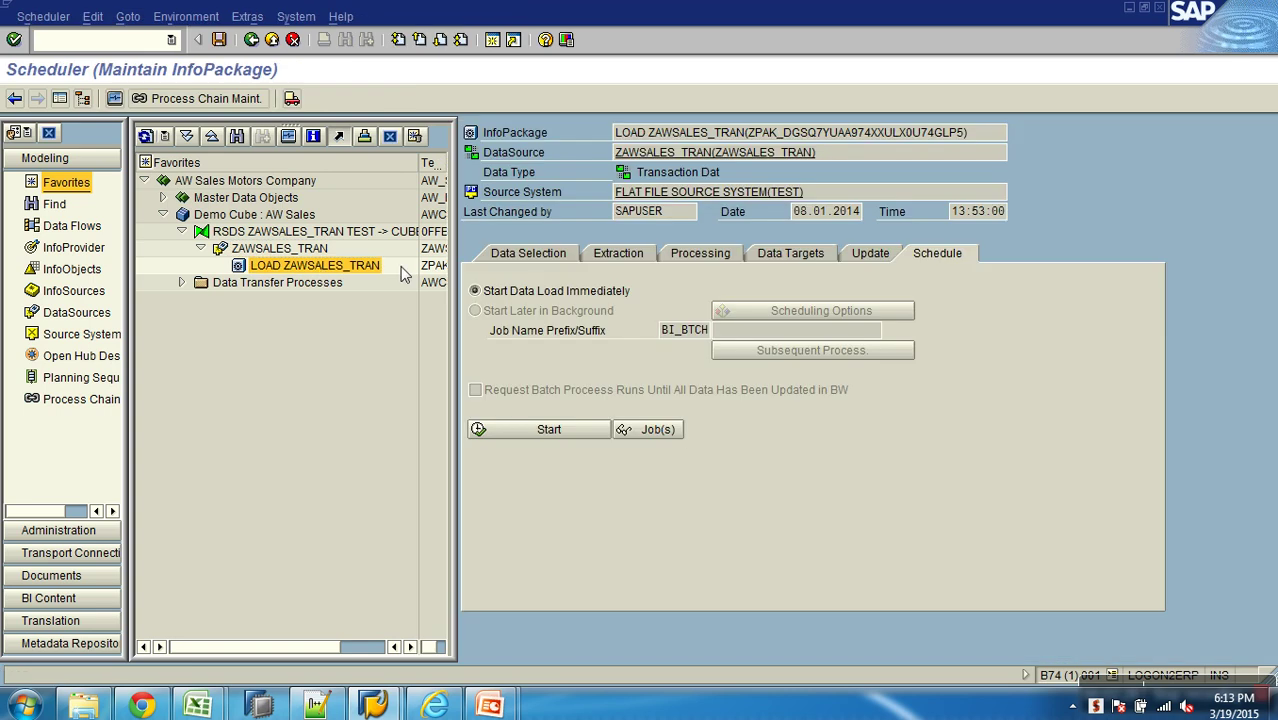
pyautogui.click(62, 99)
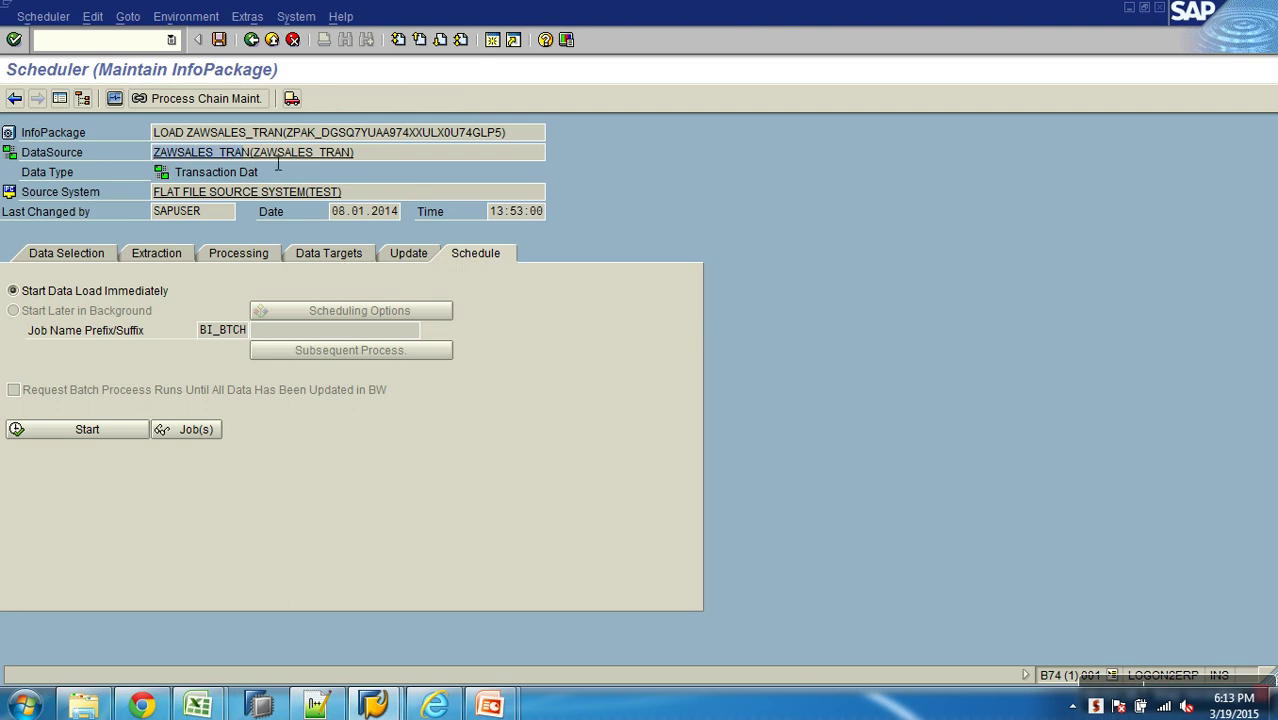
# - Examine the InfoPackage header: DataSource, data type, source system and last-change details
pyautogui.moveTo(262, 159); pyautogui.dragTo(88, 151)
pyautogui.click(413, 134)
pyautogui.click(60, 176)
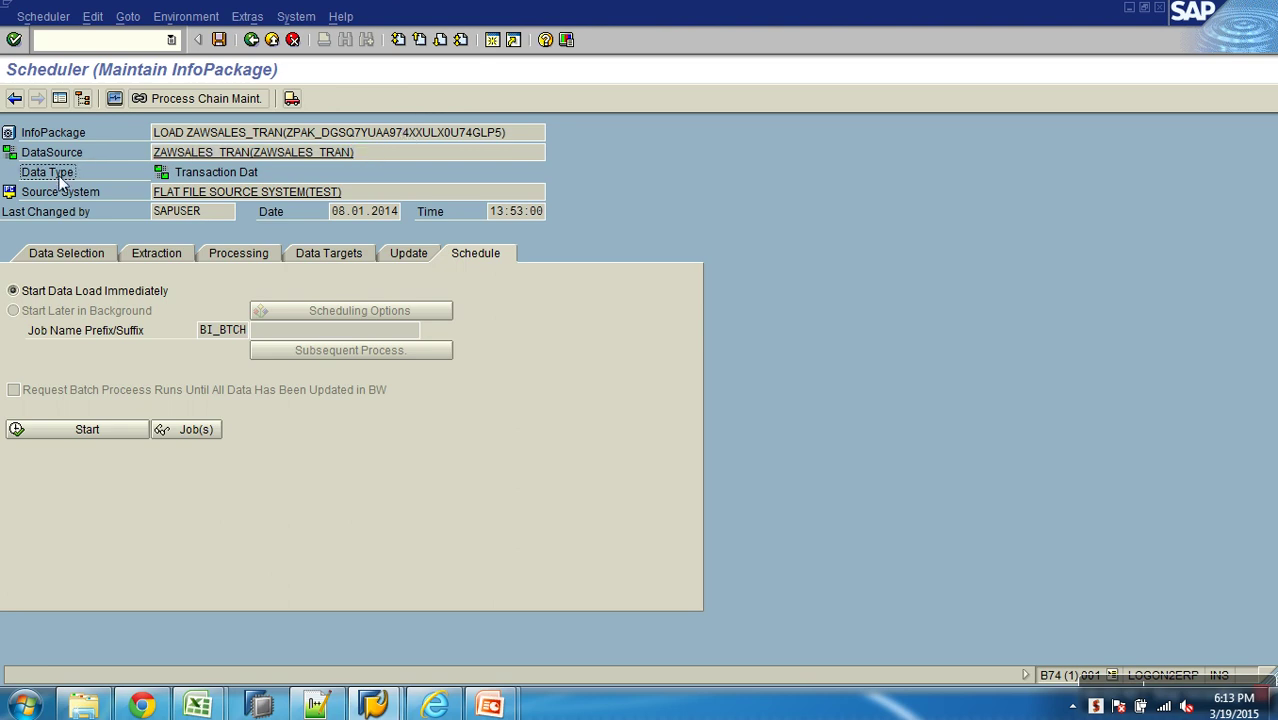
pyautogui.click(245, 175)
pyautogui.click(165, 195)
pyautogui.moveTo(197, 200); pyautogui.dragTo(350, 196)
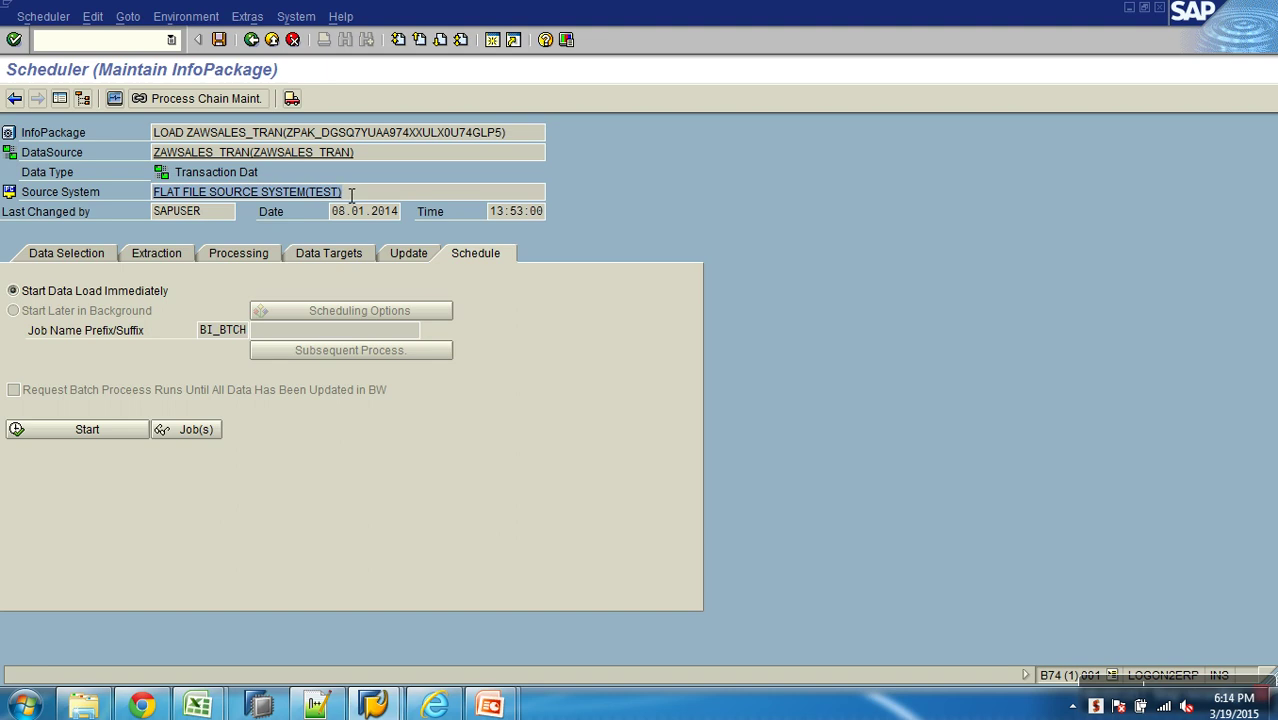
pyautogui.click(250, 148)
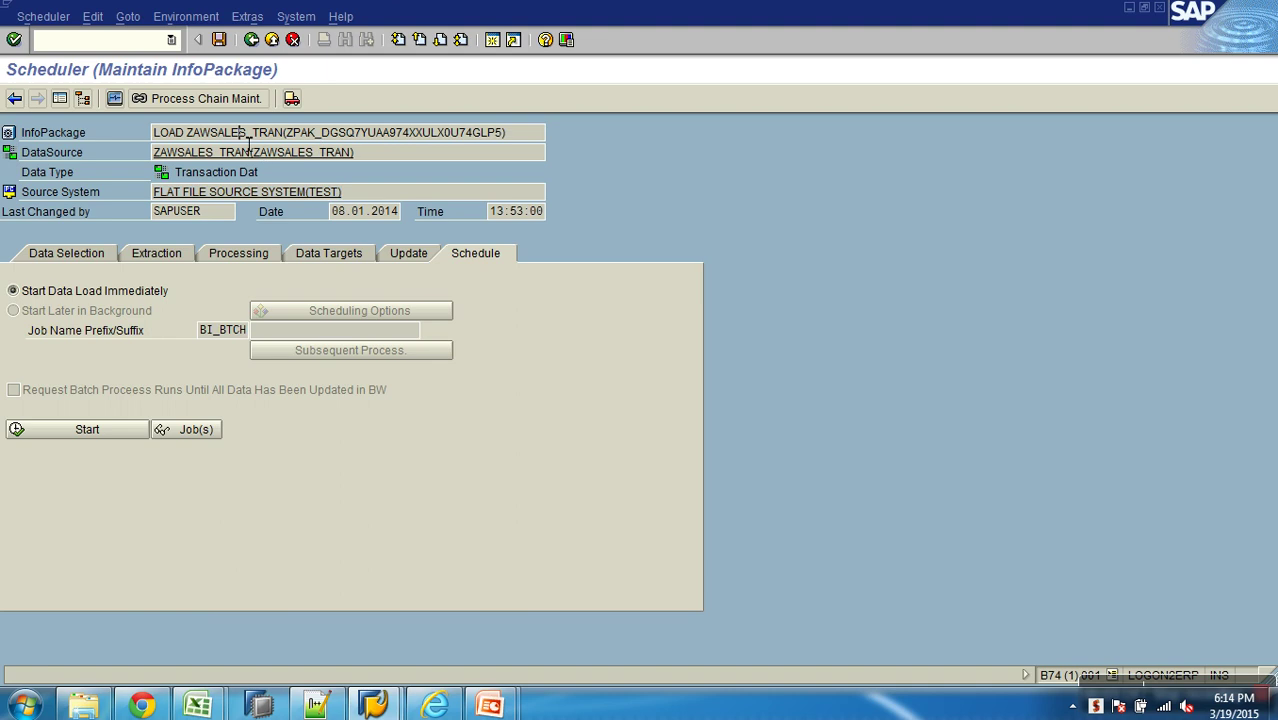
pyautogui.moveTo(356, 154); pyautogui.dragTo(154, 155)
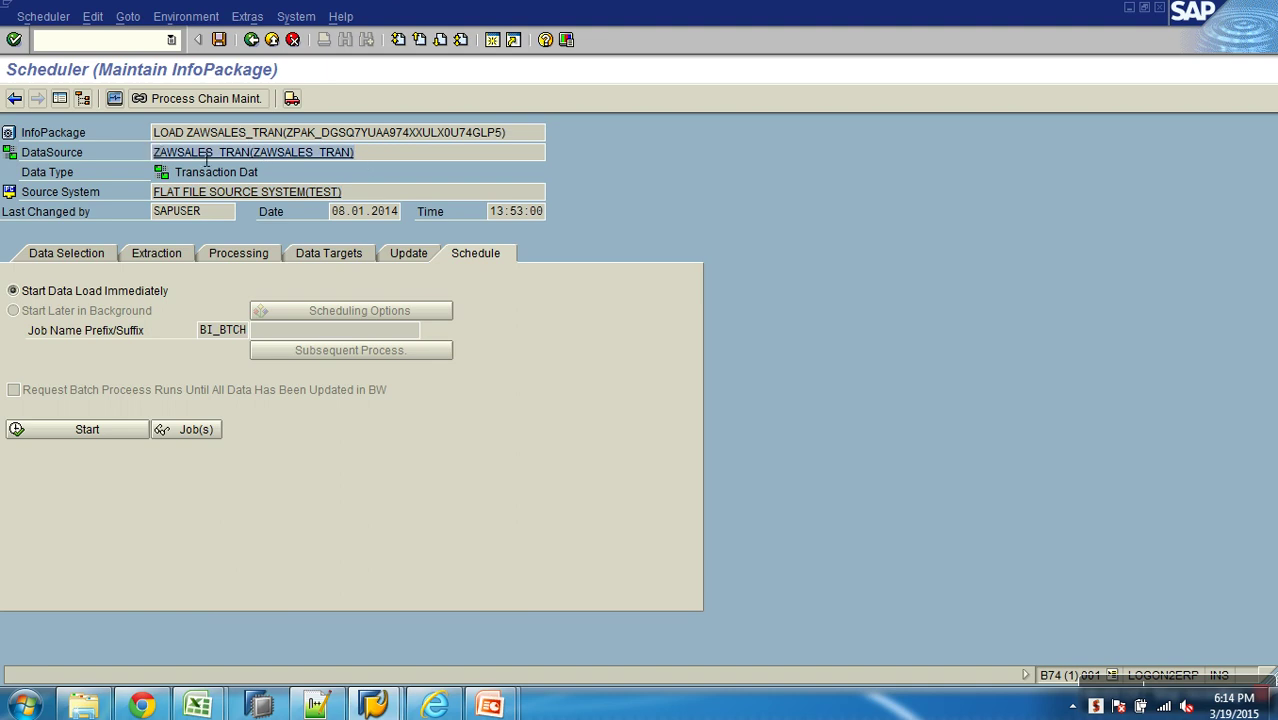
pyautogui.click(273, 160)
pyautogui.moveTo(346, 194); pyautogui.dragTo(163, 192)
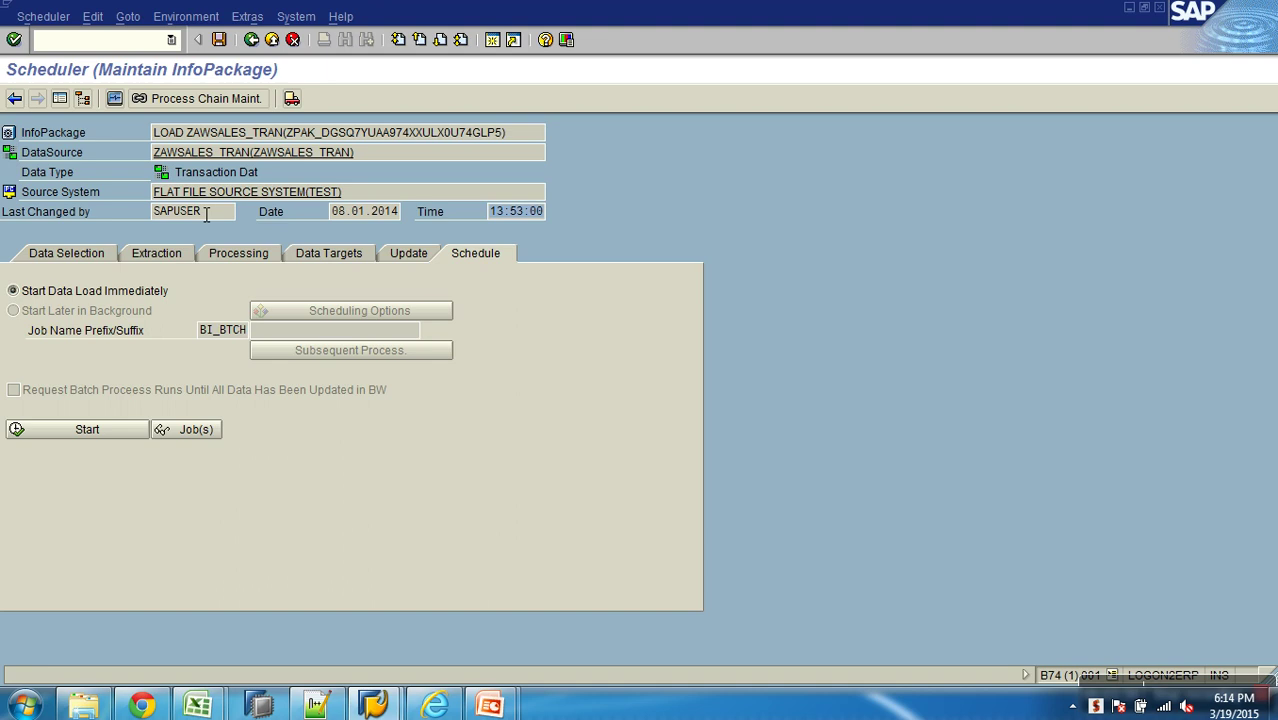
# - Look through the InfoPackage's data selection, extraction, processing, data target, update and schedule settings
pyautogui.click(81, 252)
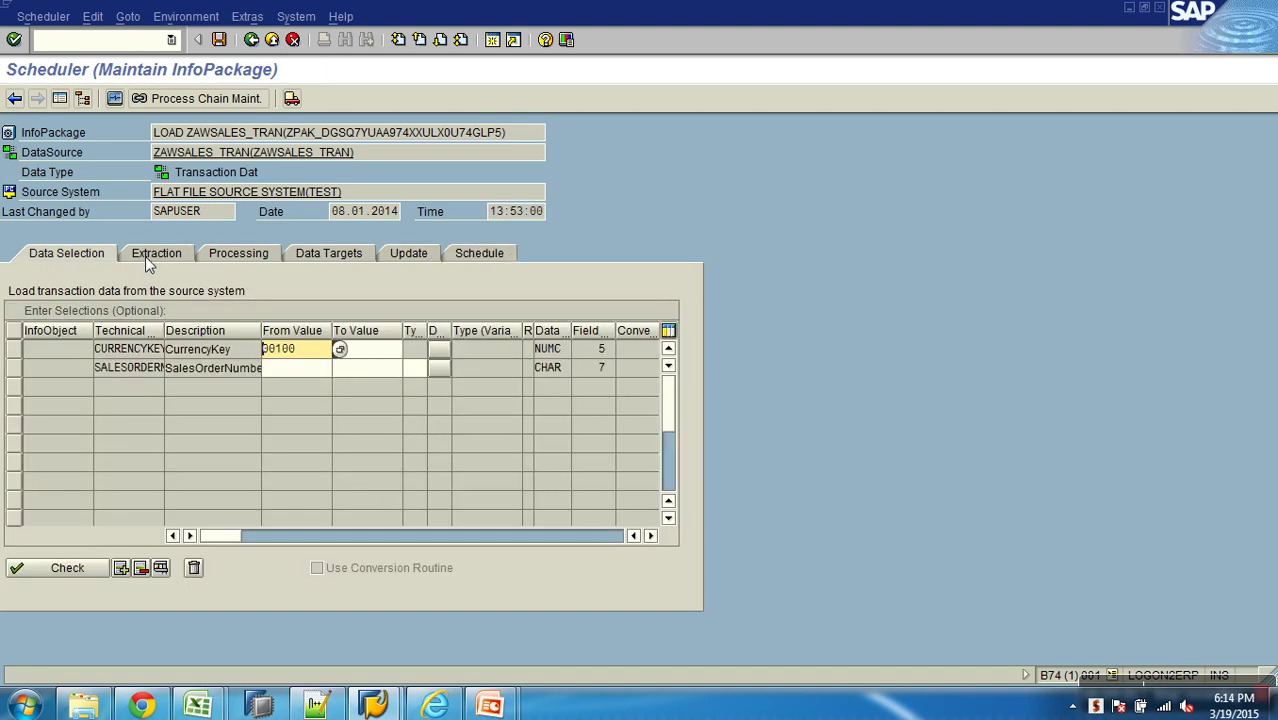
pyautogui.click(150, 256)
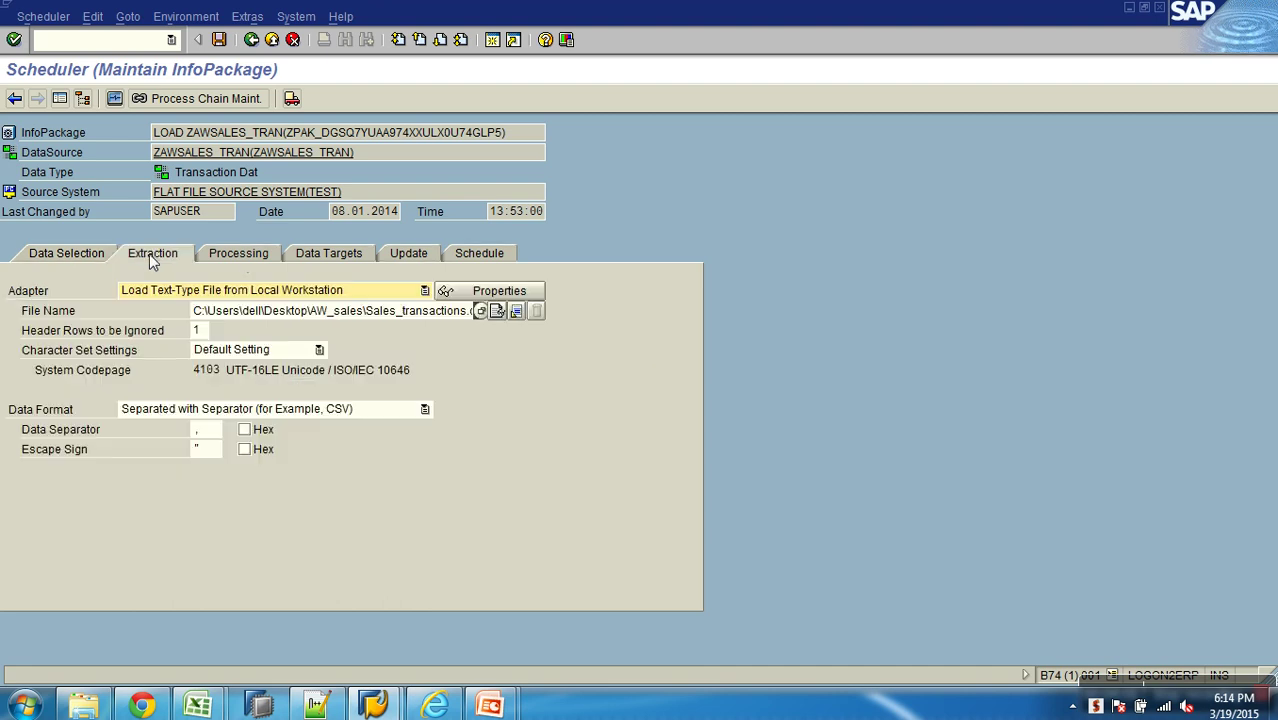
pyautogui.click(257, 259)
pyautogui.click(330, 253)
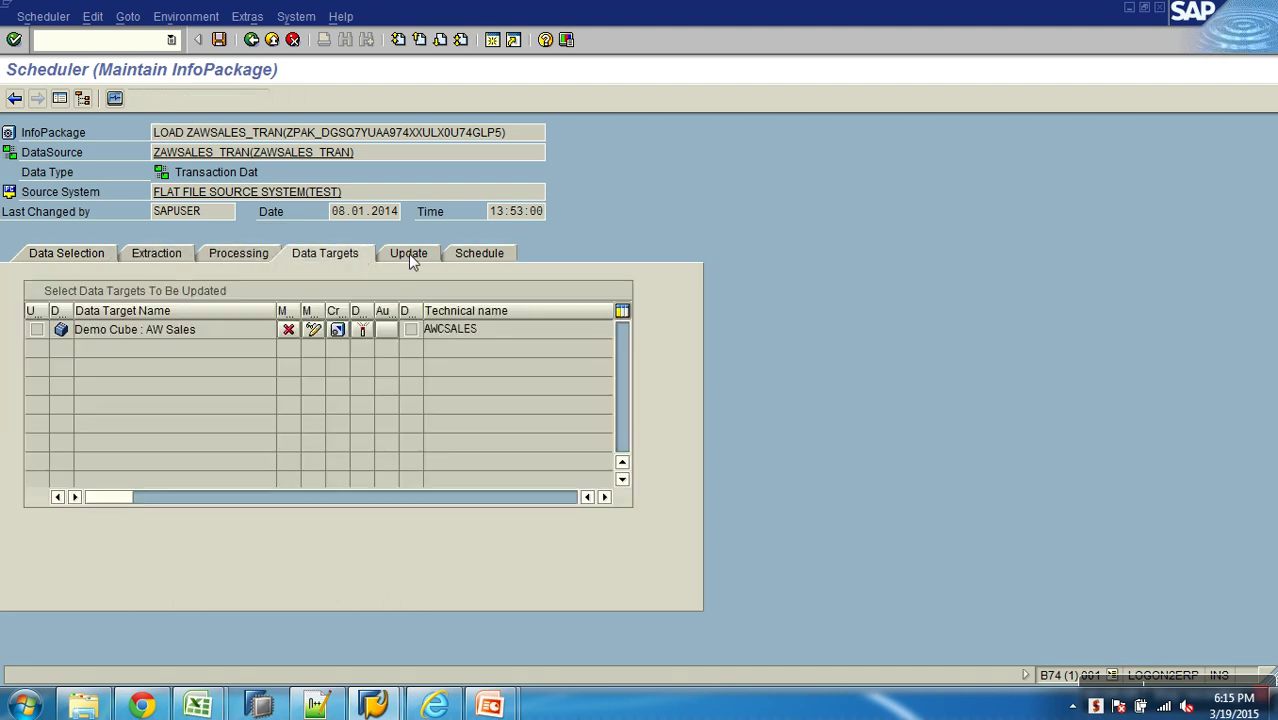
pyautogui.click(408, 254)
pyautogui.click(489, 256)
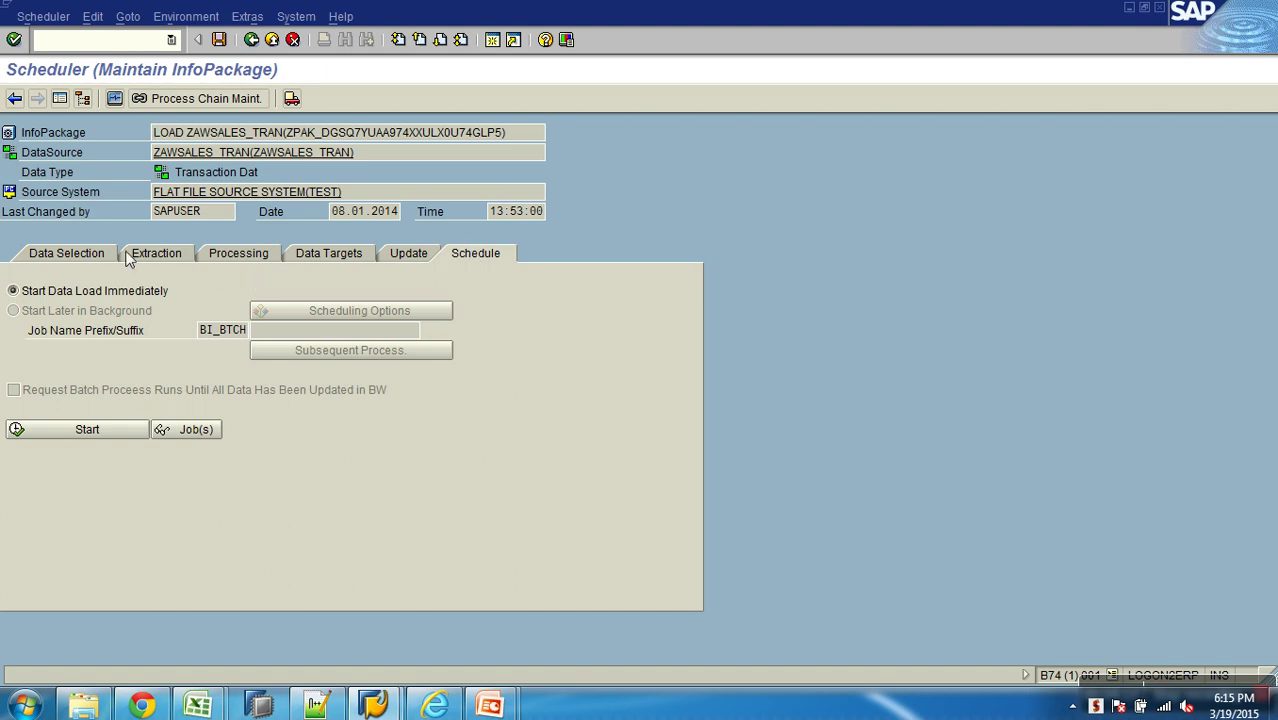
# - Review the InfoPackage's selection fields and its extraction settings, including the adapter and source file path
pyautogui.click(84, 253)
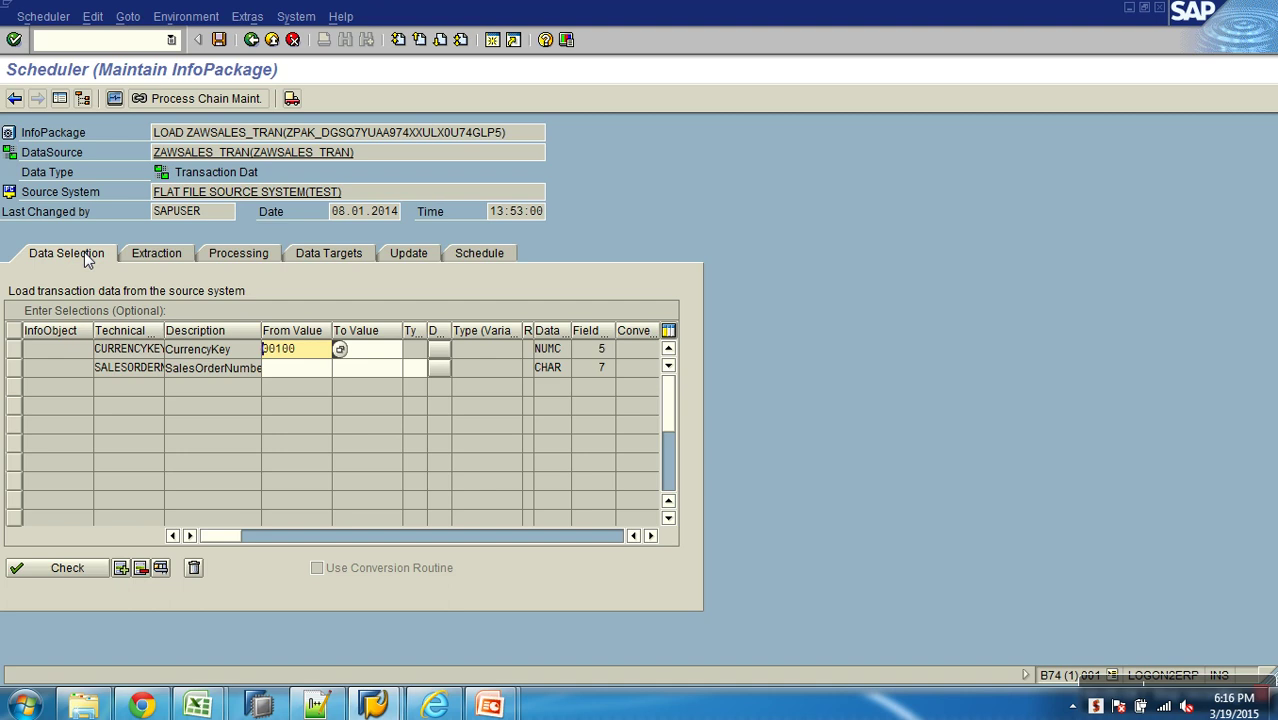
pyautogui.click(136, 254)
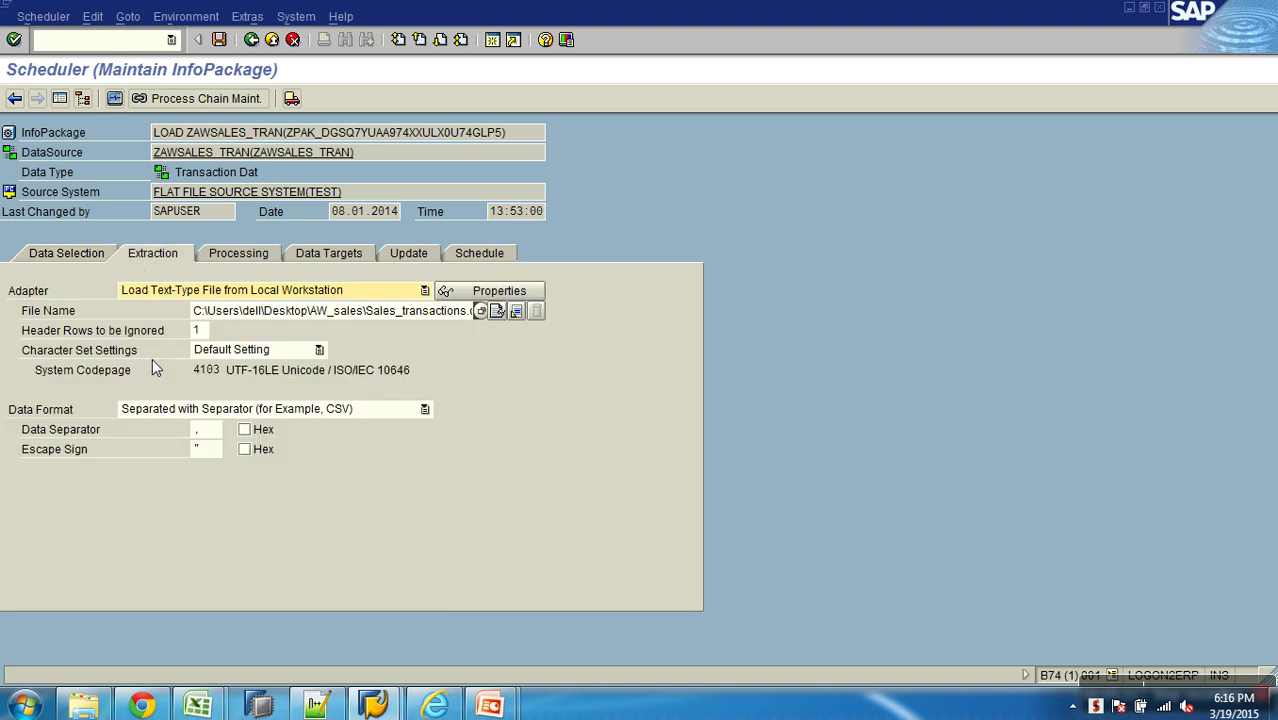
pyautogui.click(284, 312)
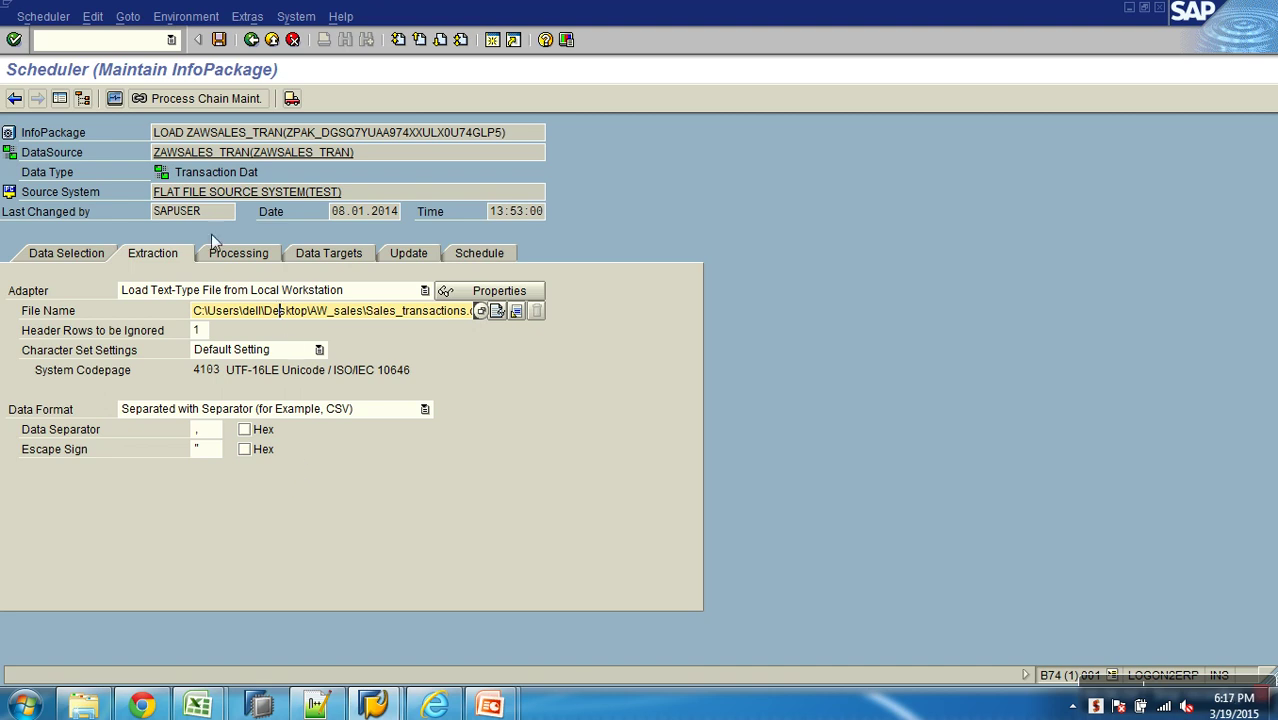
# - Examine the processing settings and the available options for updating data to the PSA and data targets
pyautogui.click(237, 256)
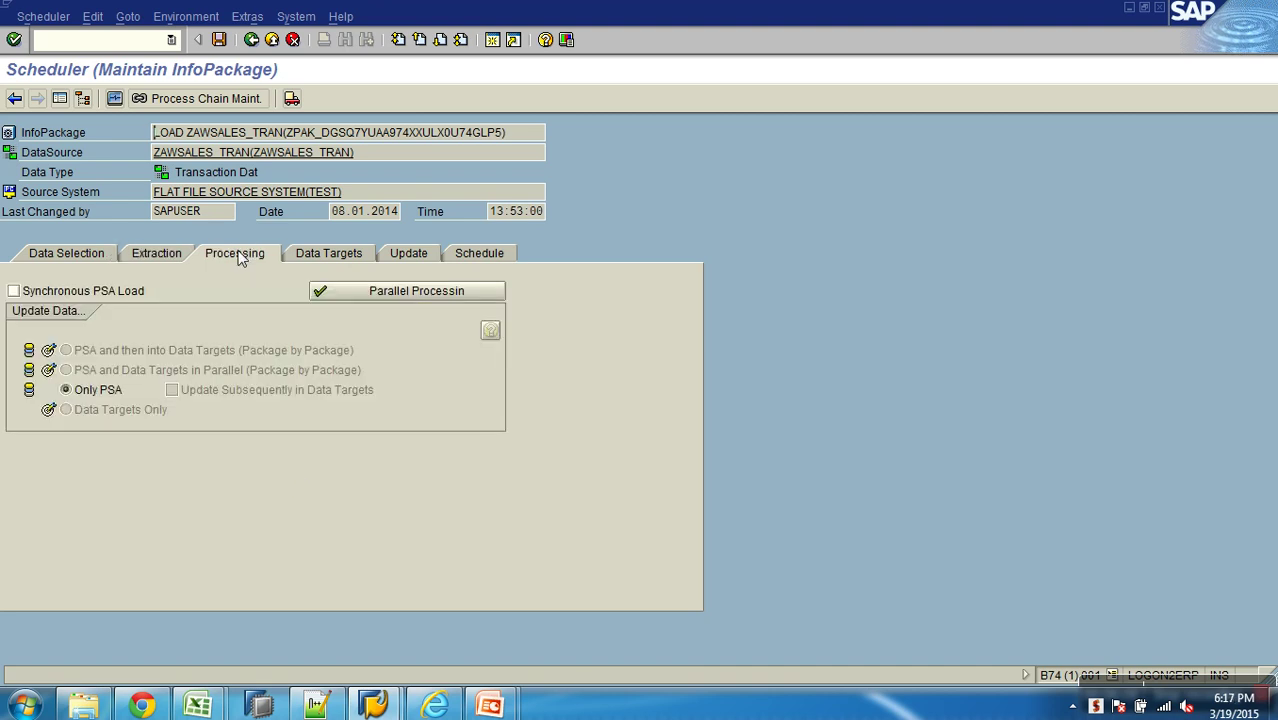
pyautogui.click(167, 372)
pyautogui.click(170, 352)
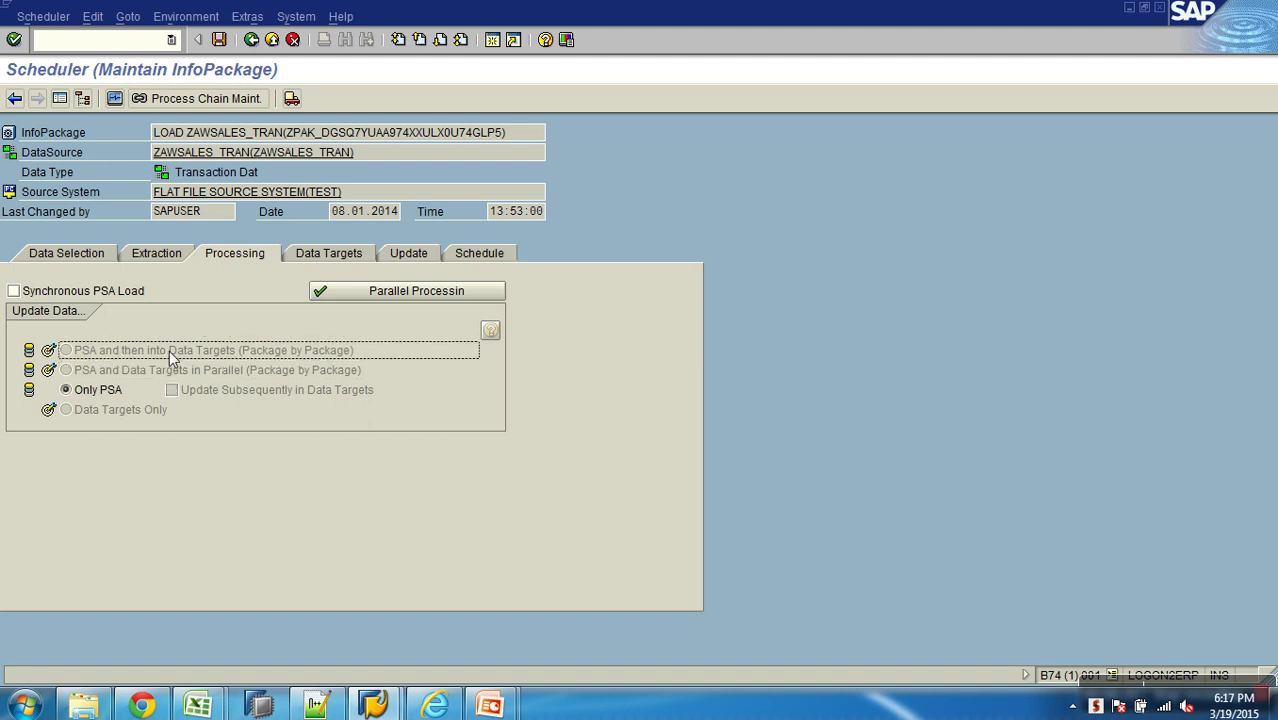
pyautogui.click(131, 409)
pyautogui.click(182, 354)
pyautogui.click(195, 372)
pyautogui.click(210, 388)
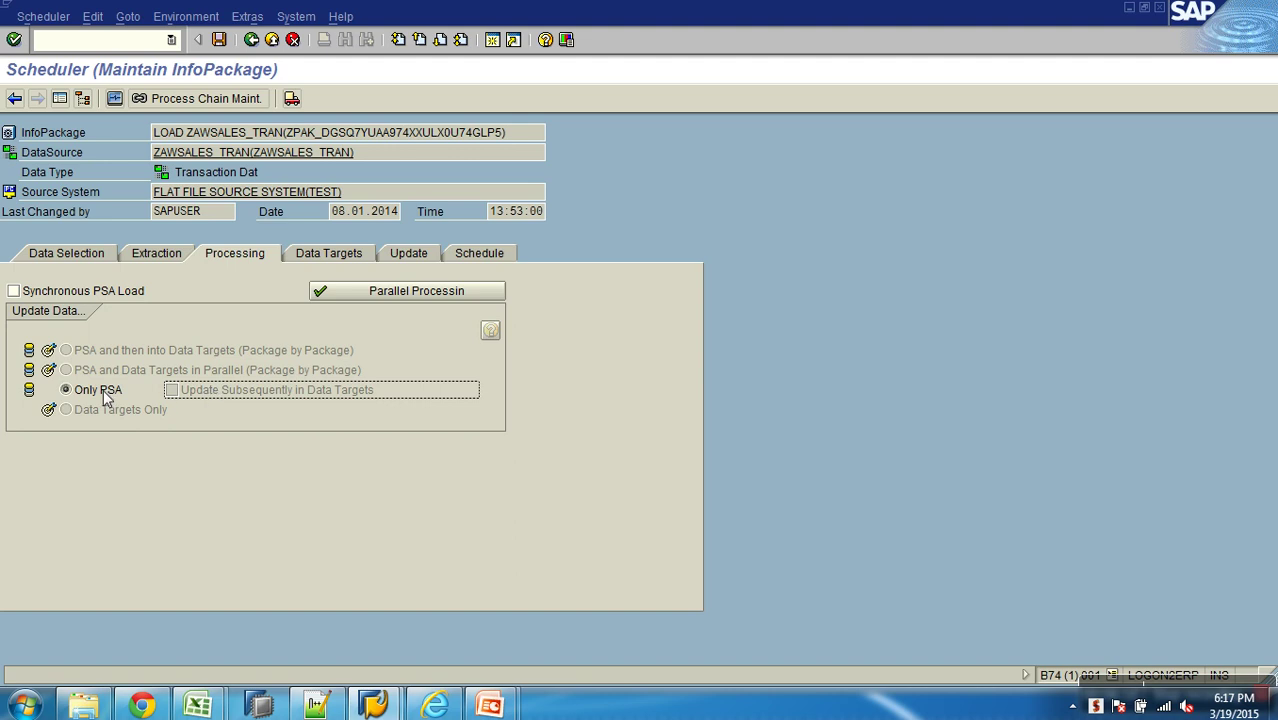
pyautogui.click(98, 352)
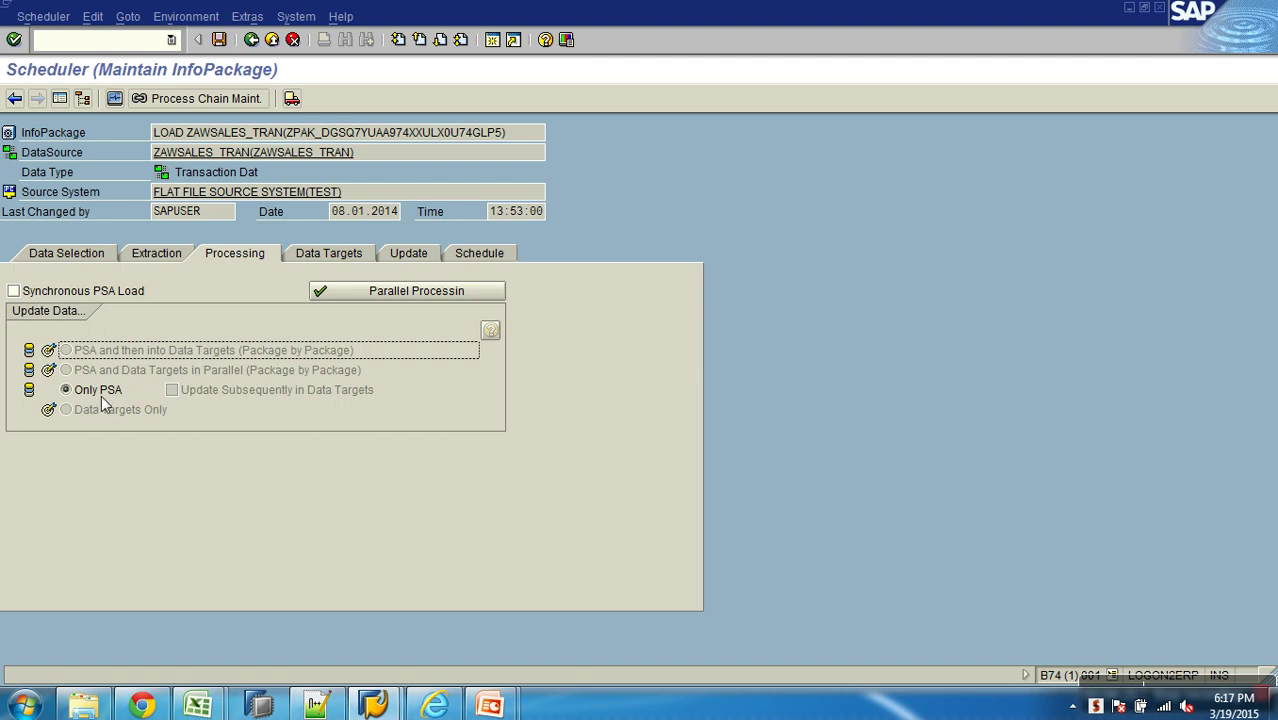
# - Review the InfoPackage's data targets, its update mode and the selection values that restrict the load
pyautogui.click(318, 258)
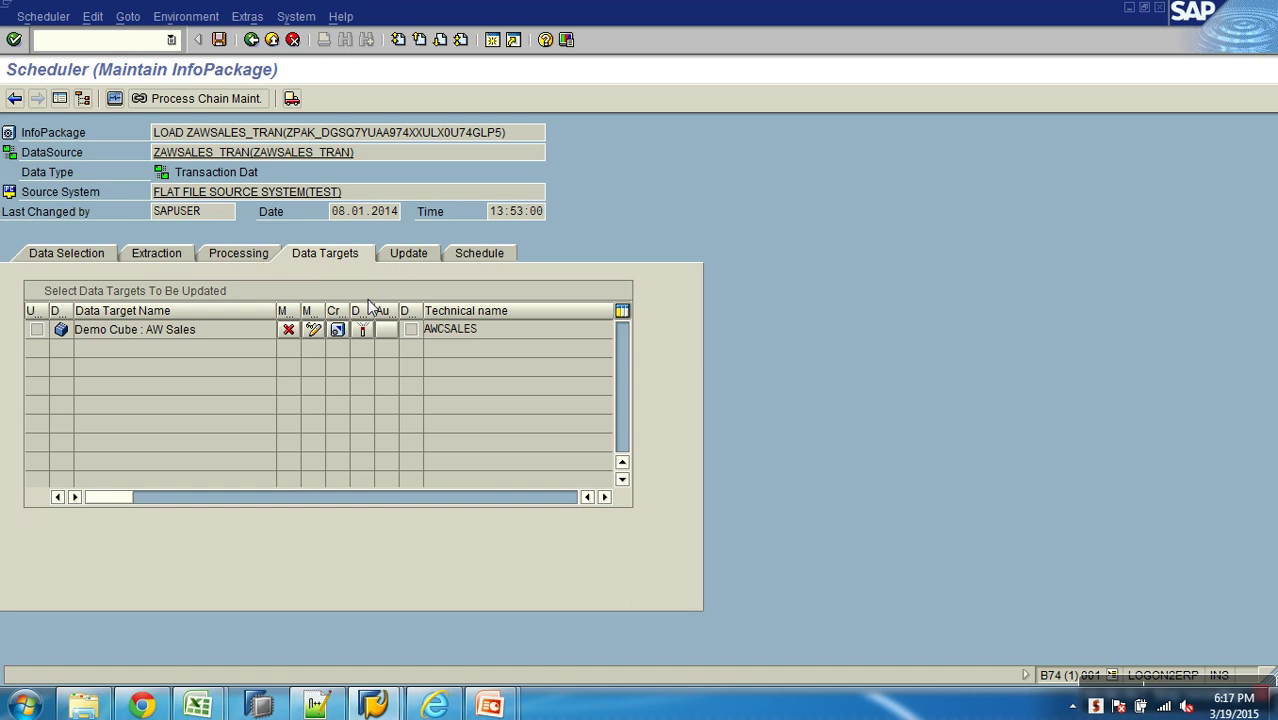
pyautogui.click(406, 254)
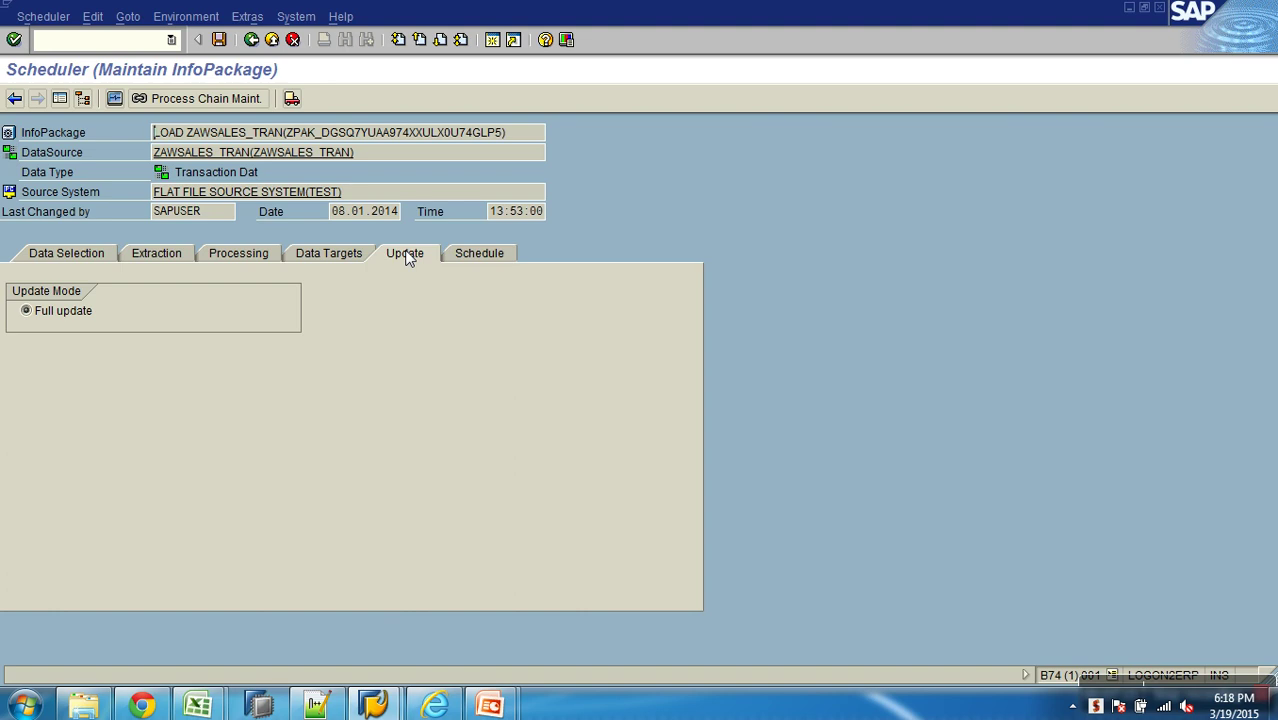
pyautogui.click(78, 256)
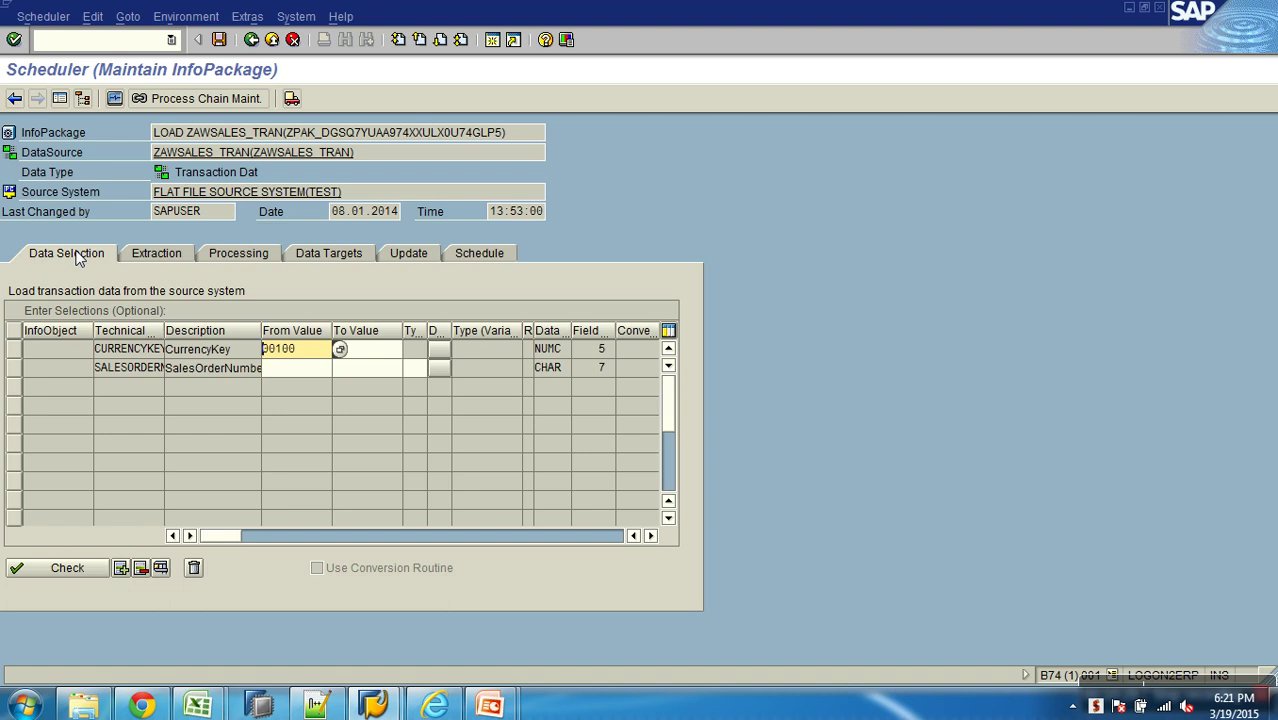
pyautogui.click(416, 255)
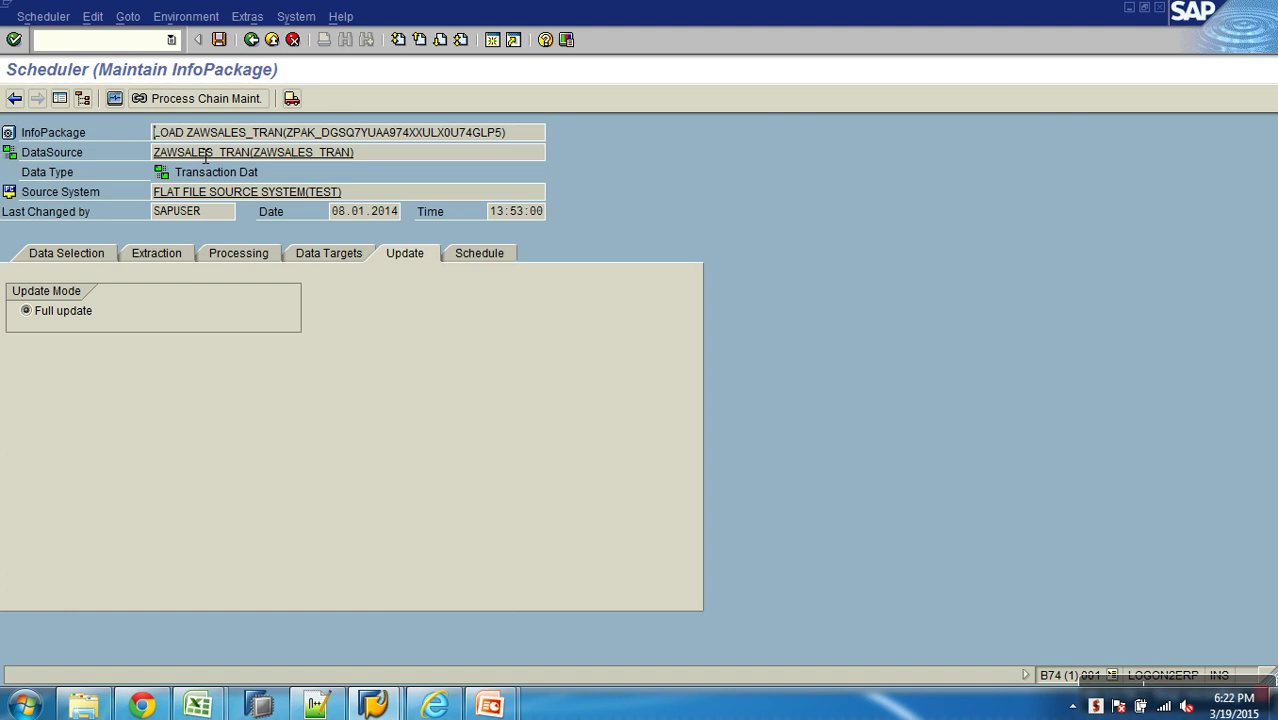
# - Examine the delta process in the extraction settings of DataSource ZAWSALES_TRAN and return to the InfoPackage
pyautogui.doubleClick(266, 155)
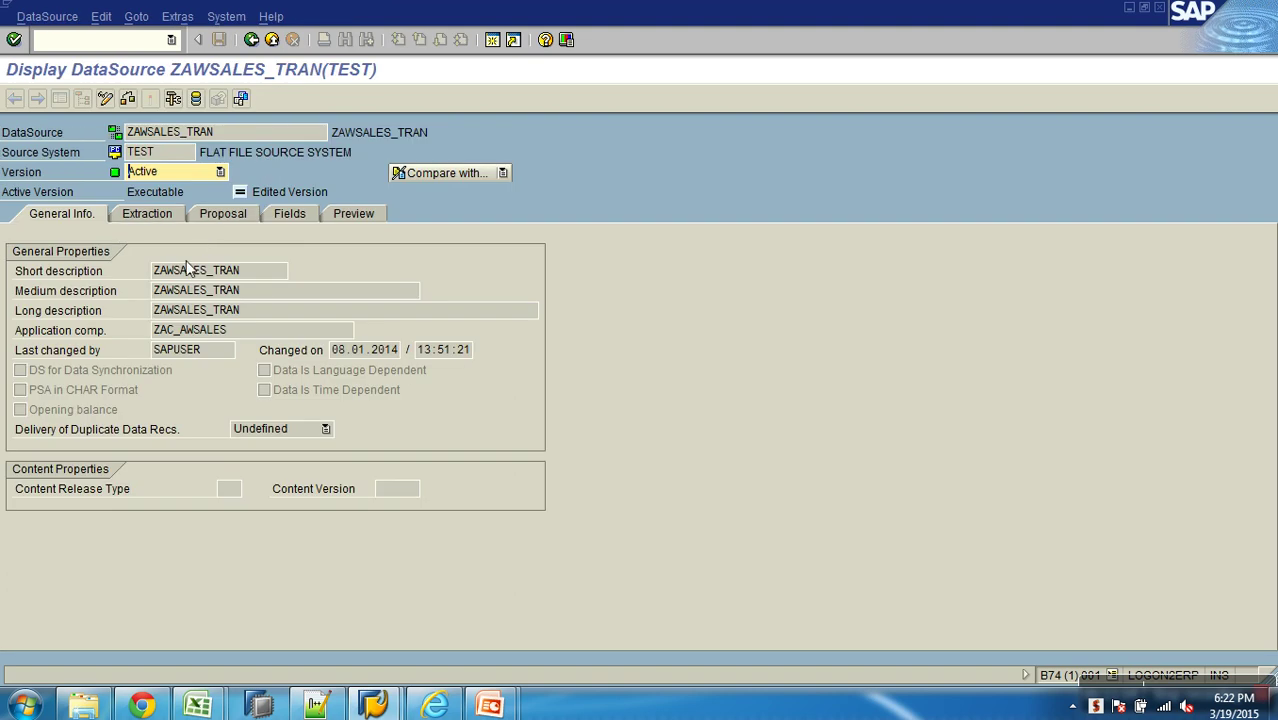
pyautogui.click(161, 220)
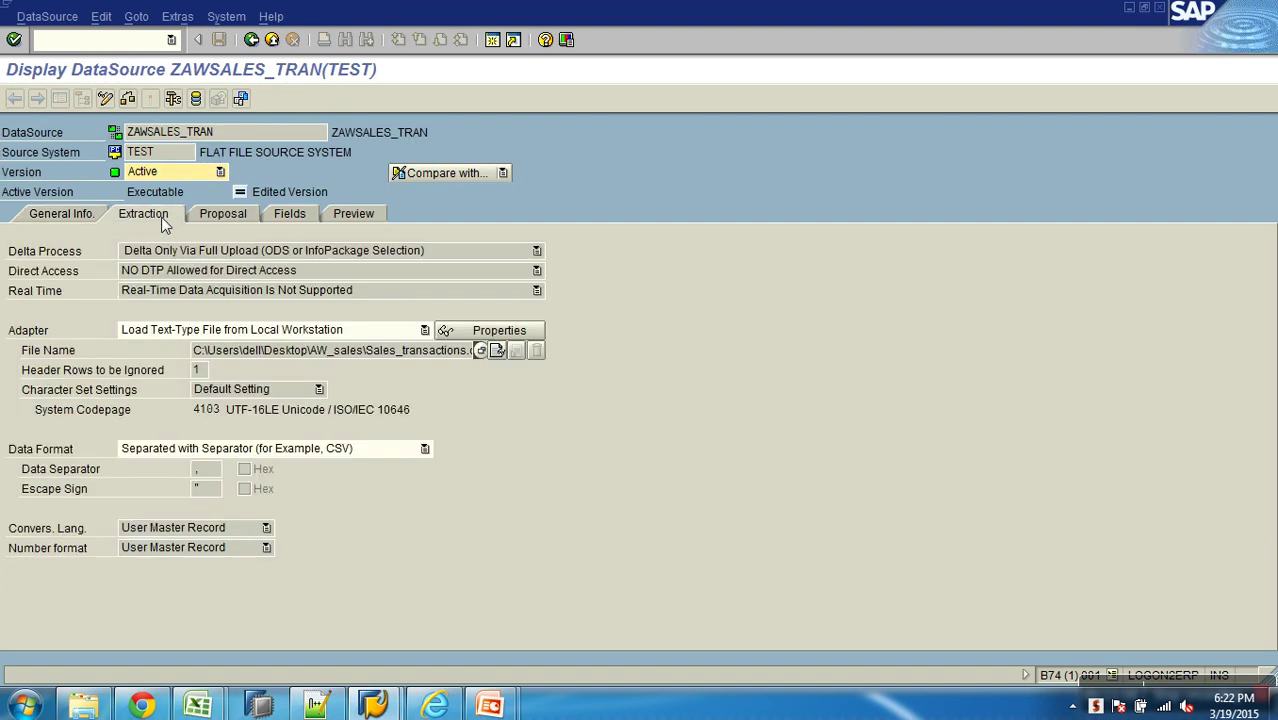
pyautogui.click(47, 254)
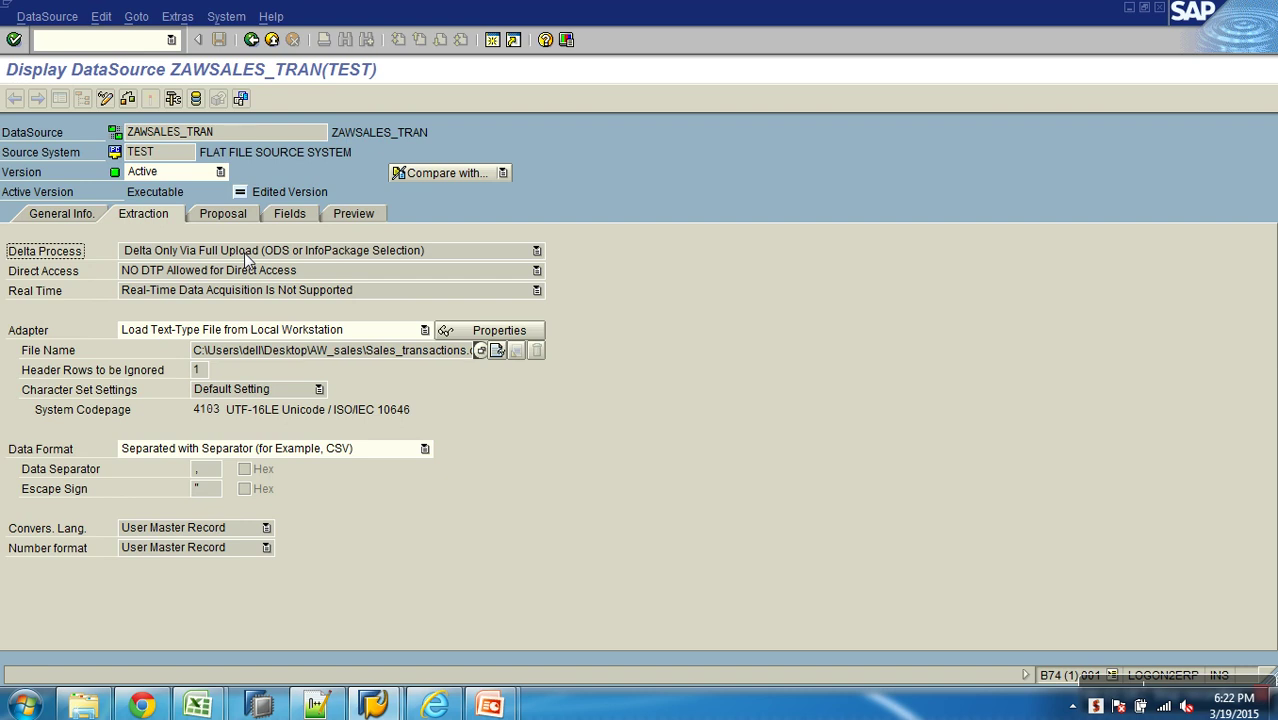
pyautogui.click(251, 39)
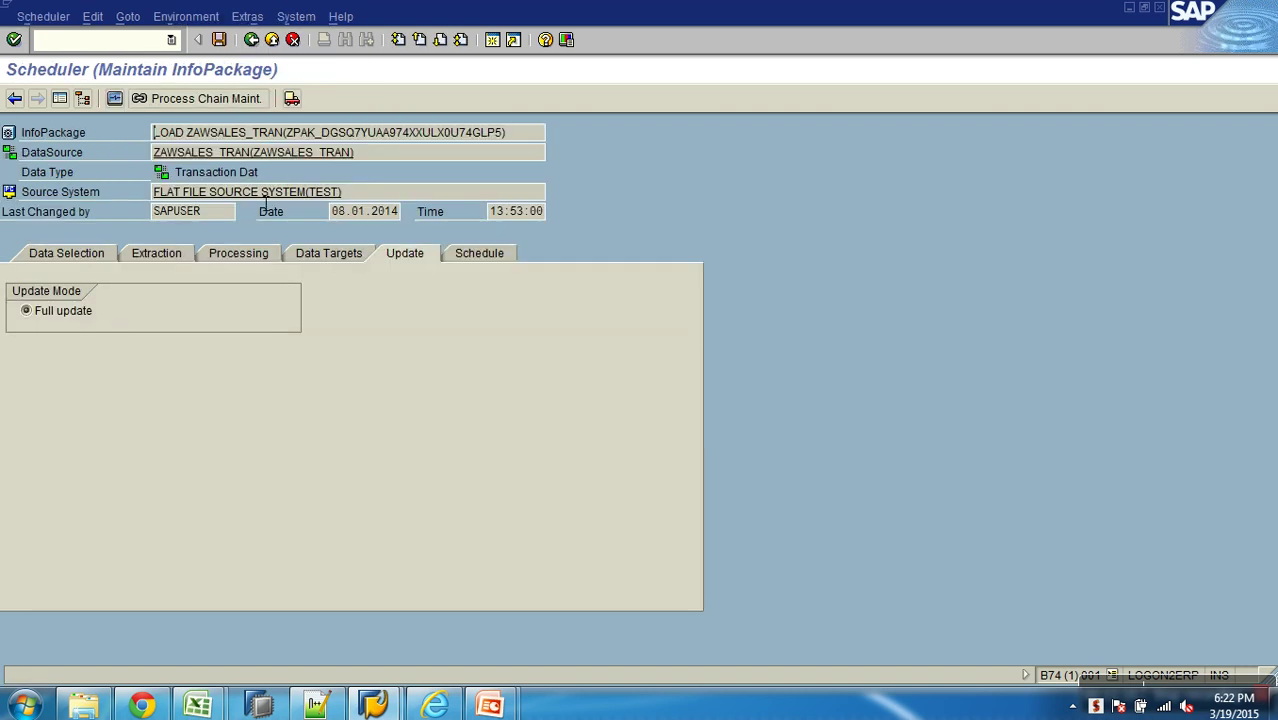
# - Leave this InfoPackage and open Init Load under the Sales Header cube in the ZIA_SALES info area, at full width
pyautogui.click(268, 40)
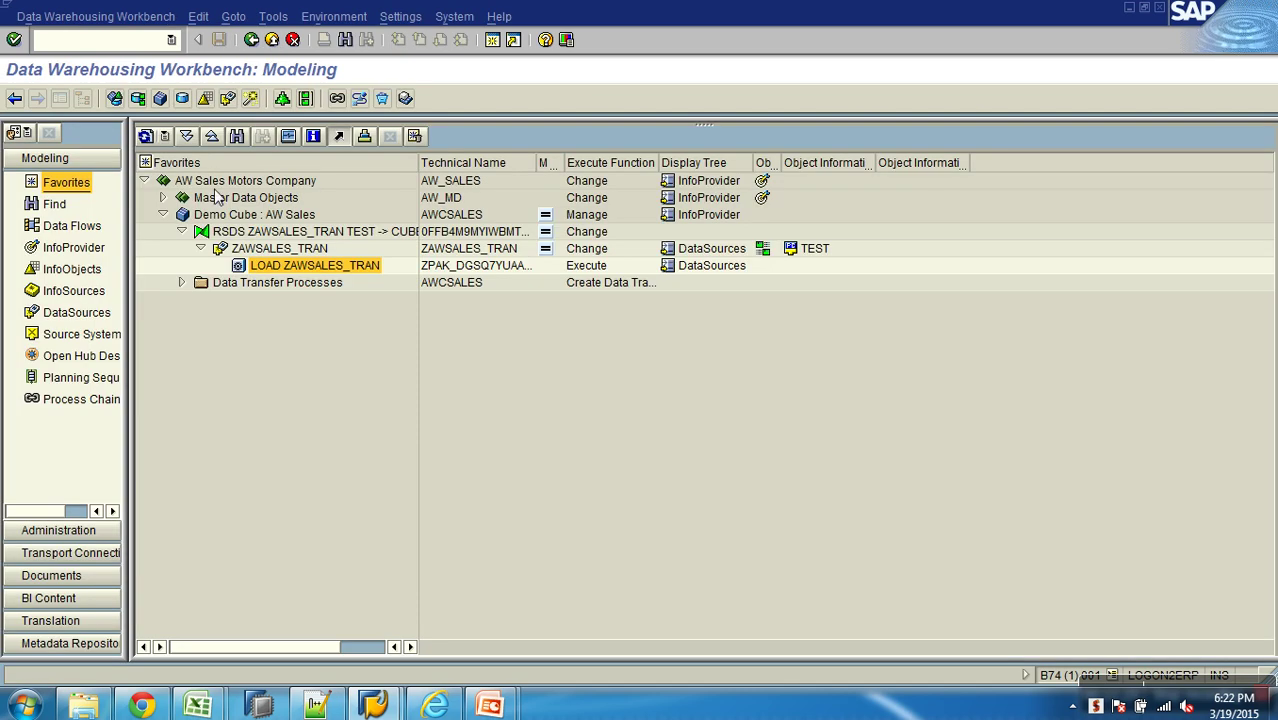
pyautogui.click(162, 214)
pyautogui.click(95, 252)
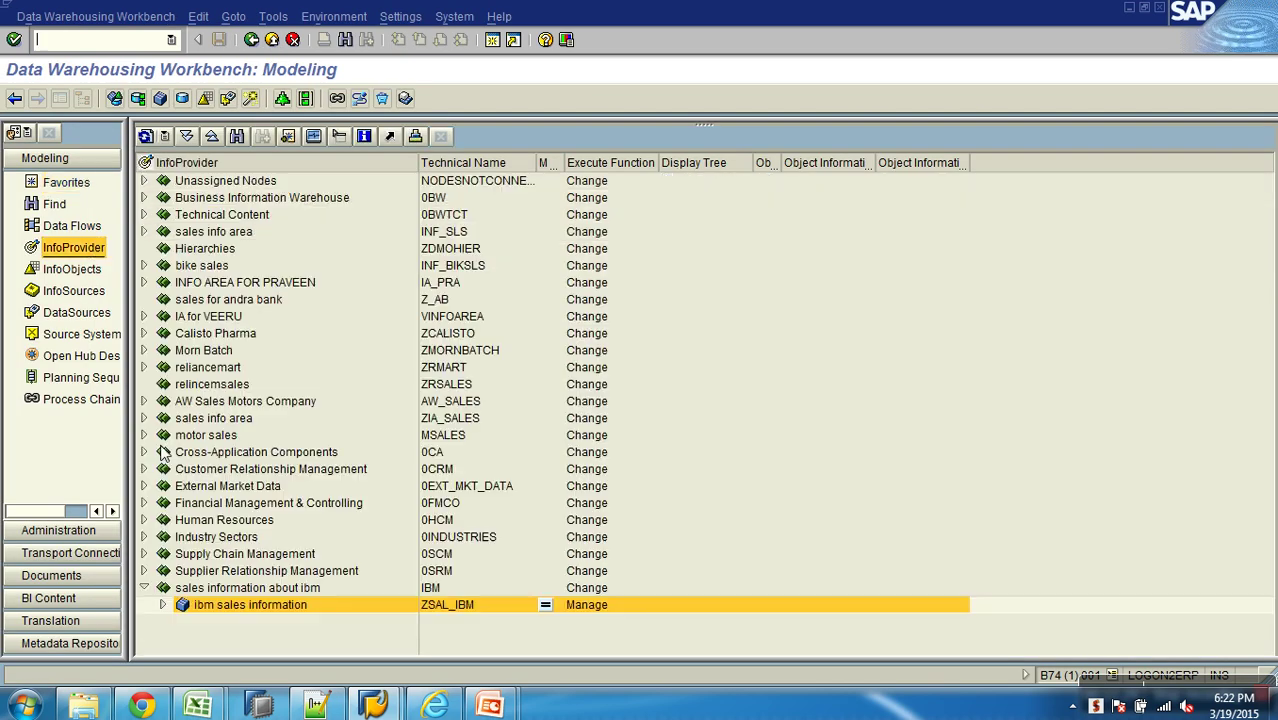
pyautogui.click(143, 418)
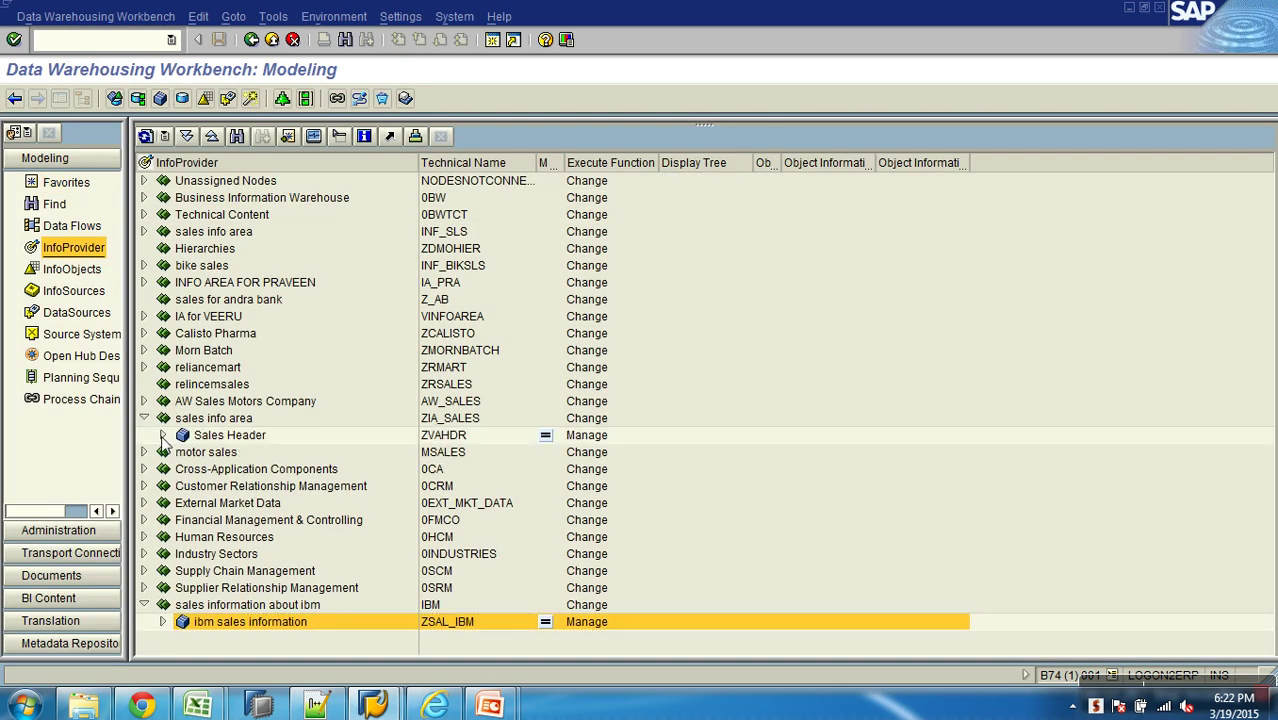
pyautogui.click(162, 435)
pyautogui.click(181, 452)
pyautogui.click(200, 469)
pyautogui.doubleClick(273, 487)
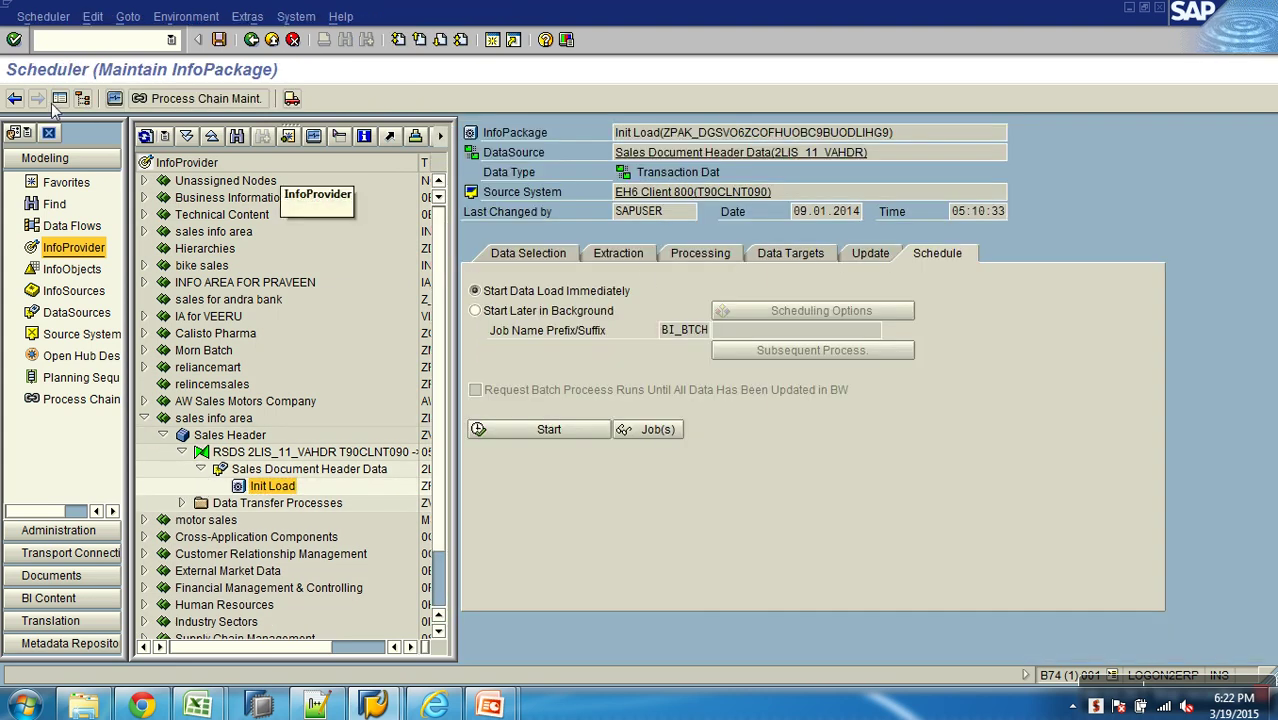
pyautogui.click(38, 100)
# - Examine the Init Load InfoPackage's update modes by selecting Initialize Delta Process and switching back to Delta Update
pyautogui.click(400, 253)
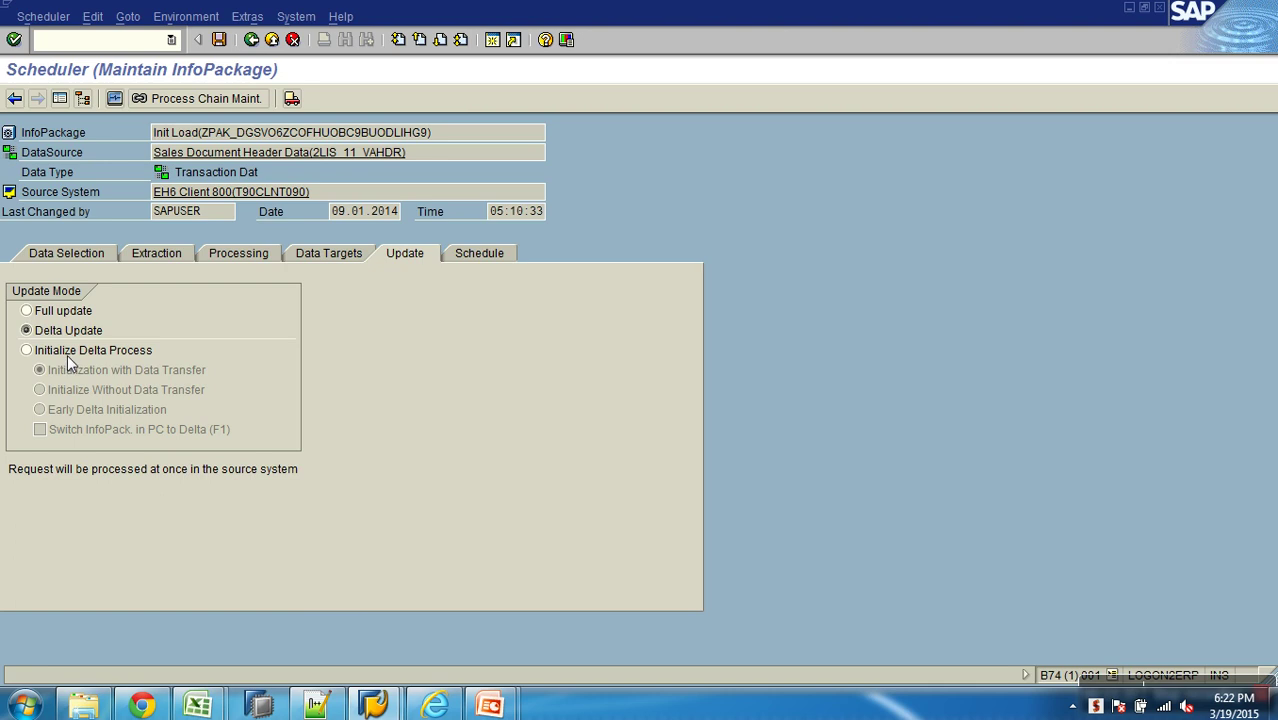
pyautogui.click(70, 350)
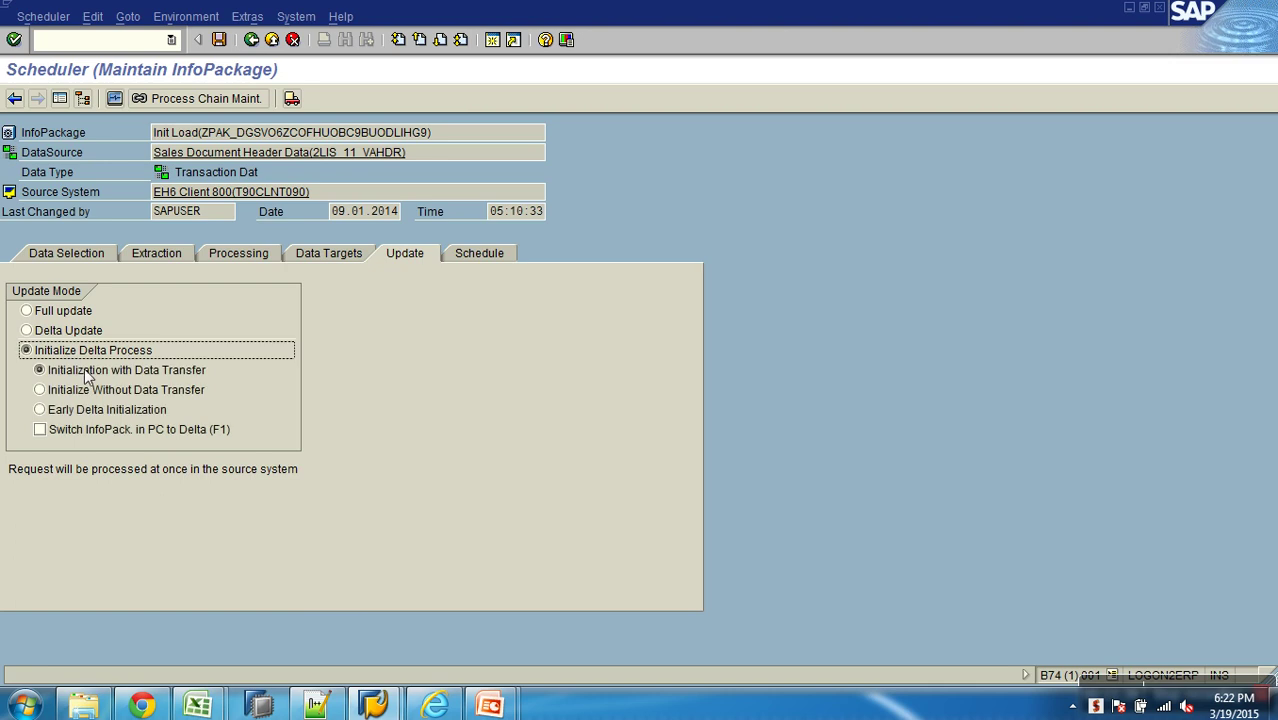
pyautogui.click(68, 336)
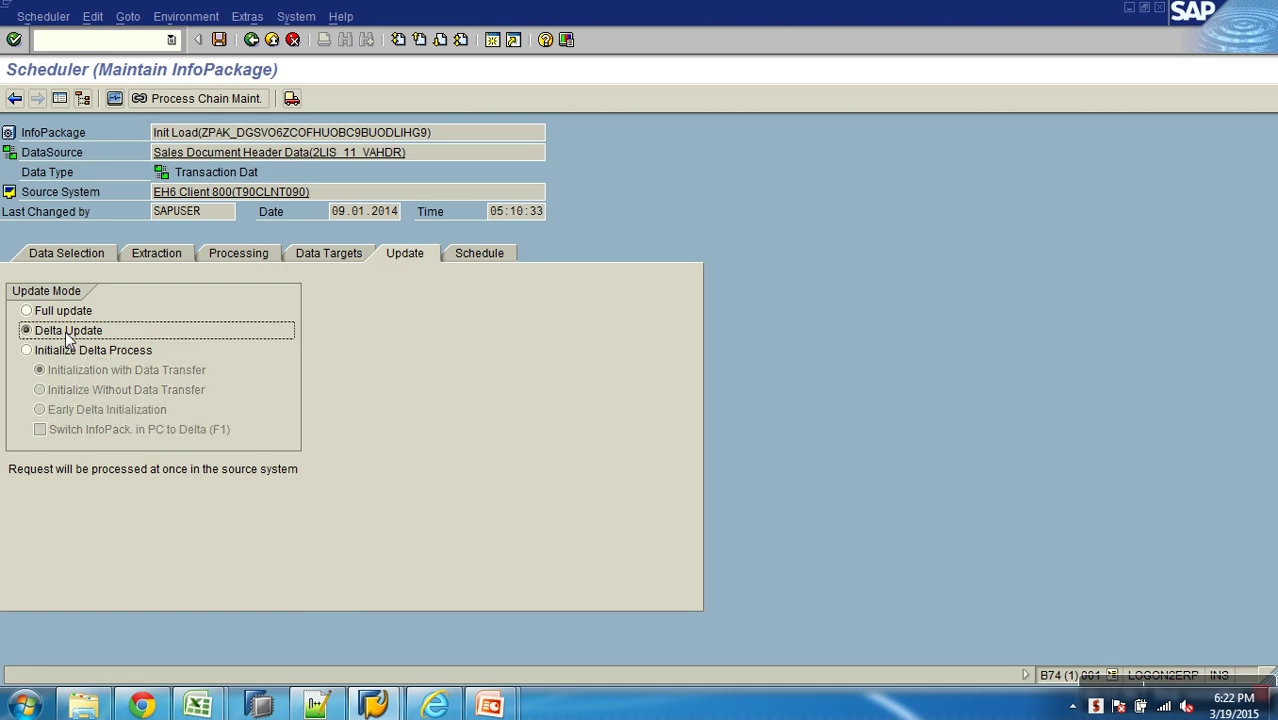
# - Examine the delta process of DataSource 2LIS_11_VAHDR and leave the Init Load InfoPackage without saving changes
pyautogui.click(311, 152)
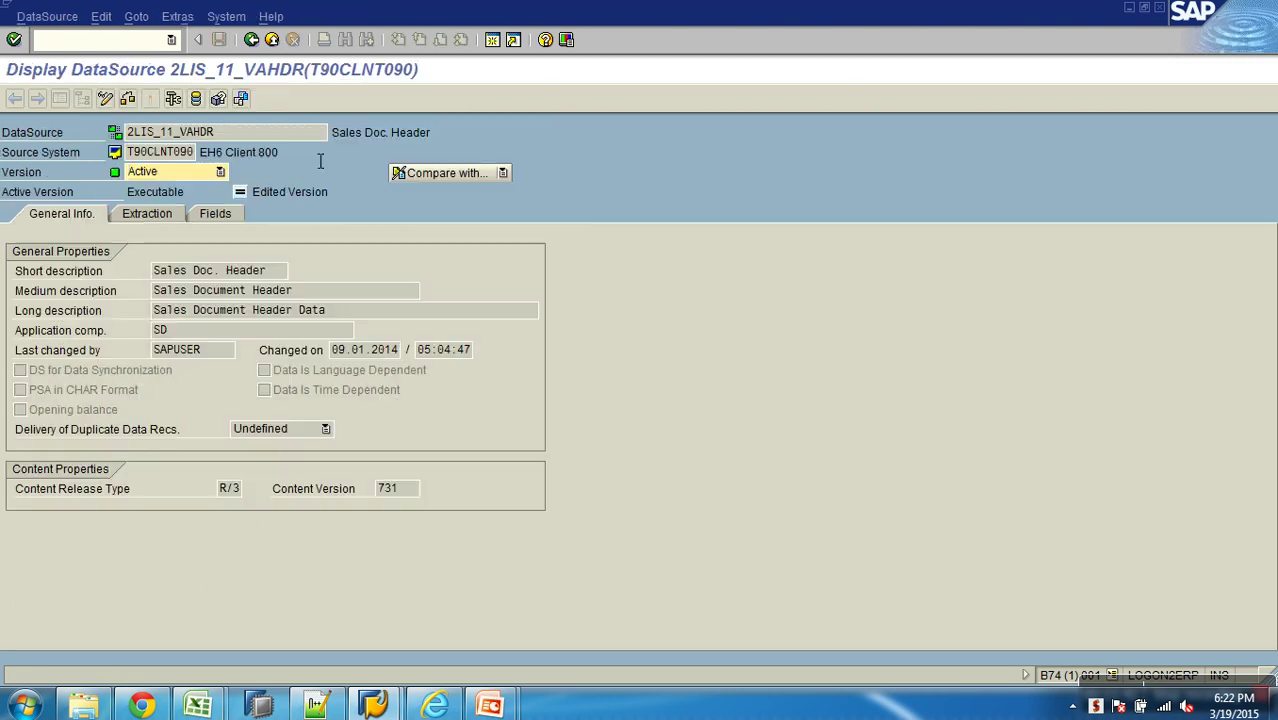
pyautogui.click(160, 213)
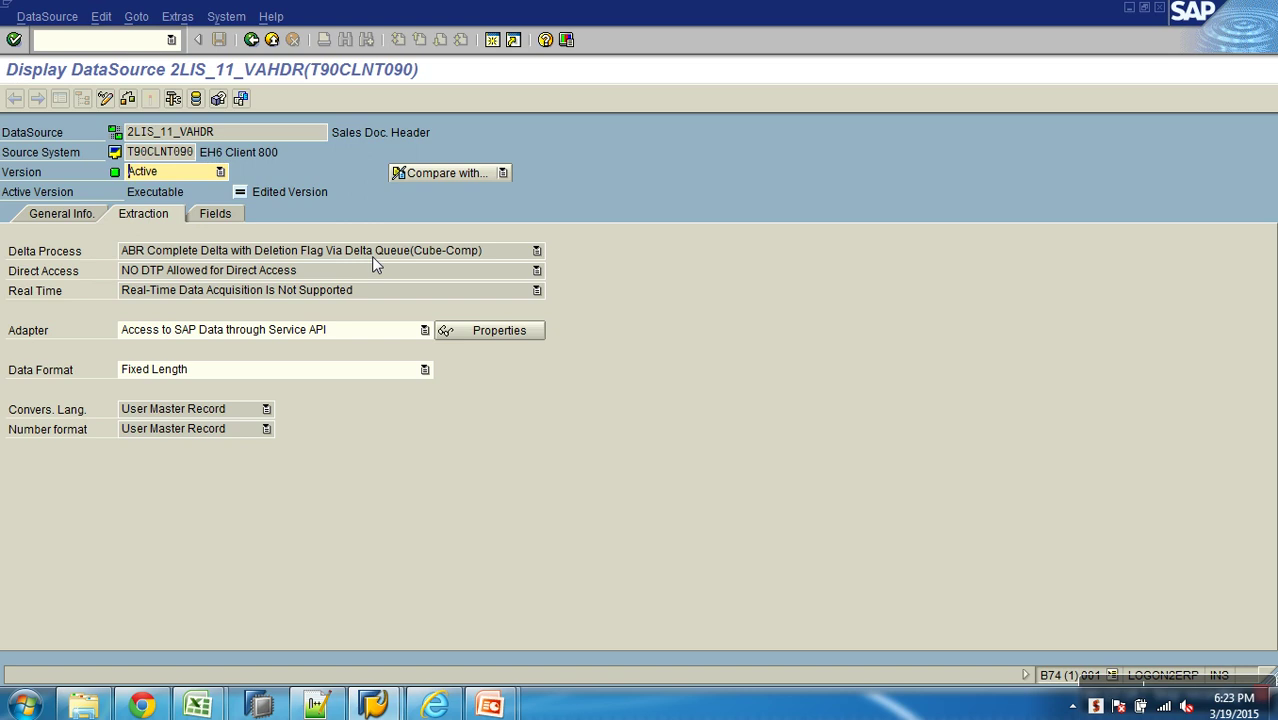
pyautogui.click(252, 40)
pyautogui.click(252, 40)
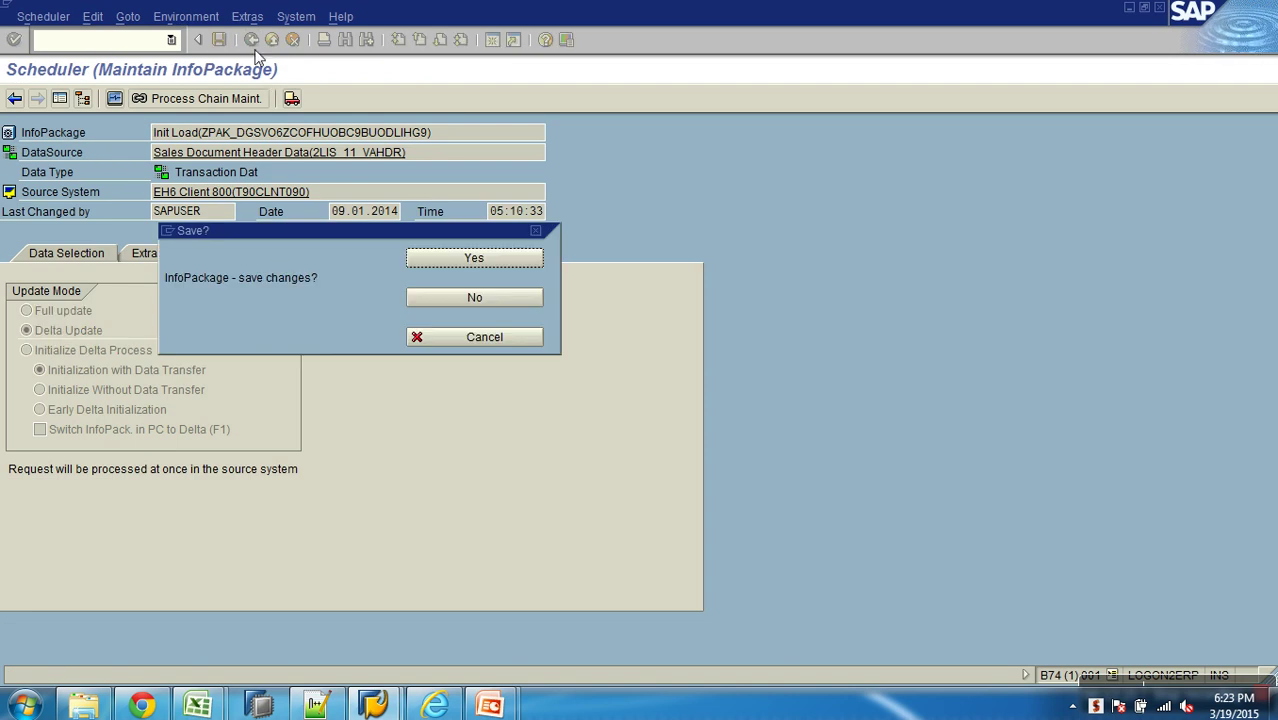
pyautogui.click(475, 296)
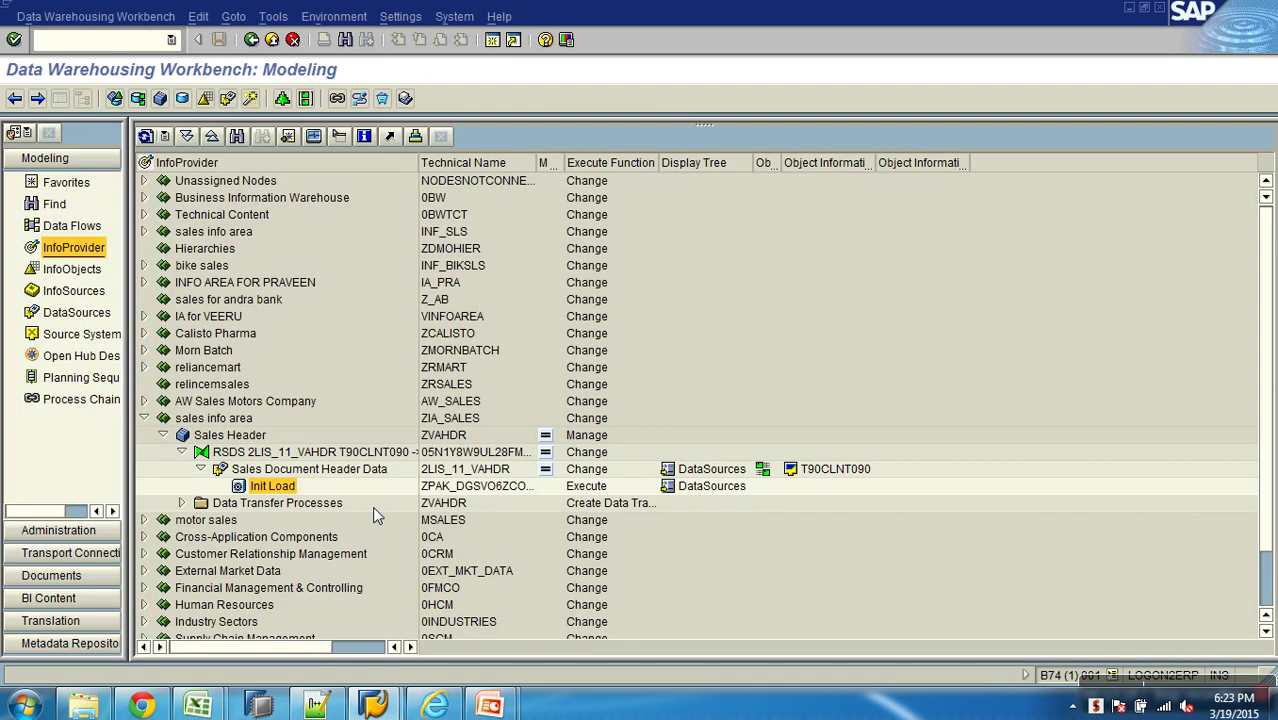
# - Reopen the LOAD ZAWSALES_TRAN InfoPackage of Demo Cube : AW Sales from the favorites, at full width
pyautogui.click(144, 418)
pyautogui.click(75, 186)
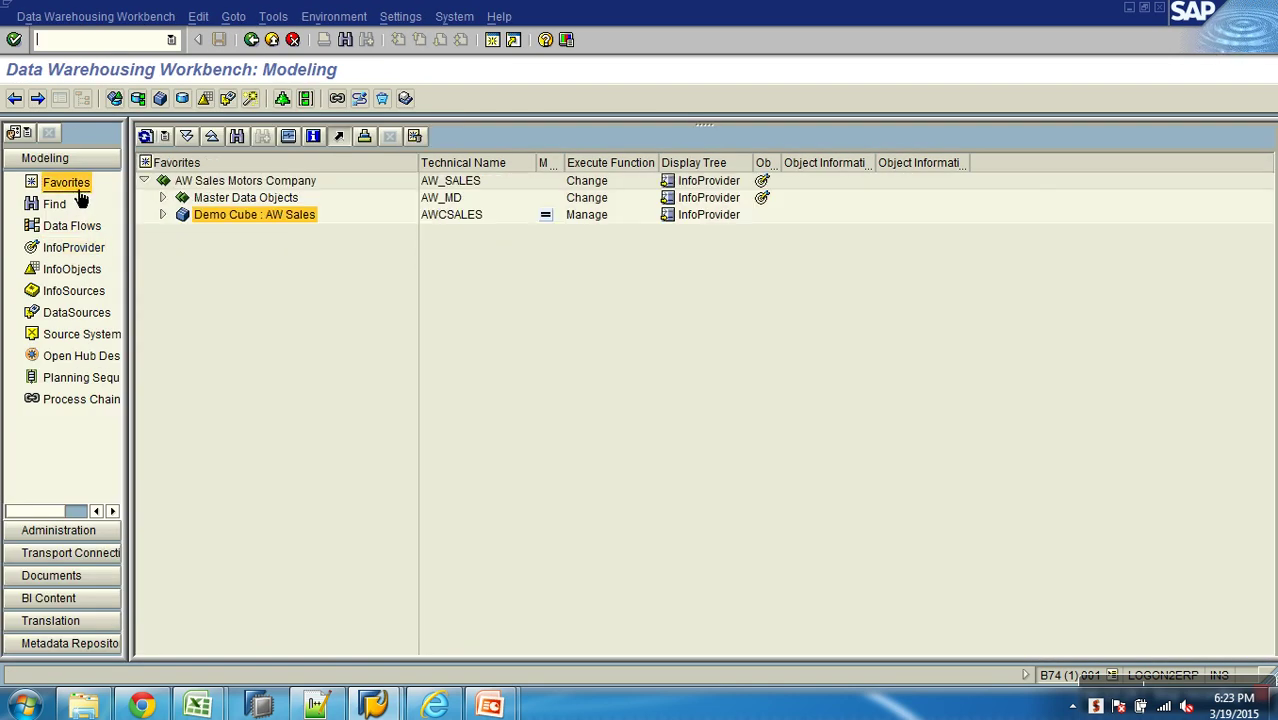
pyautogui.click(162, 215)
pyautogui.doubleClick(282, 268)
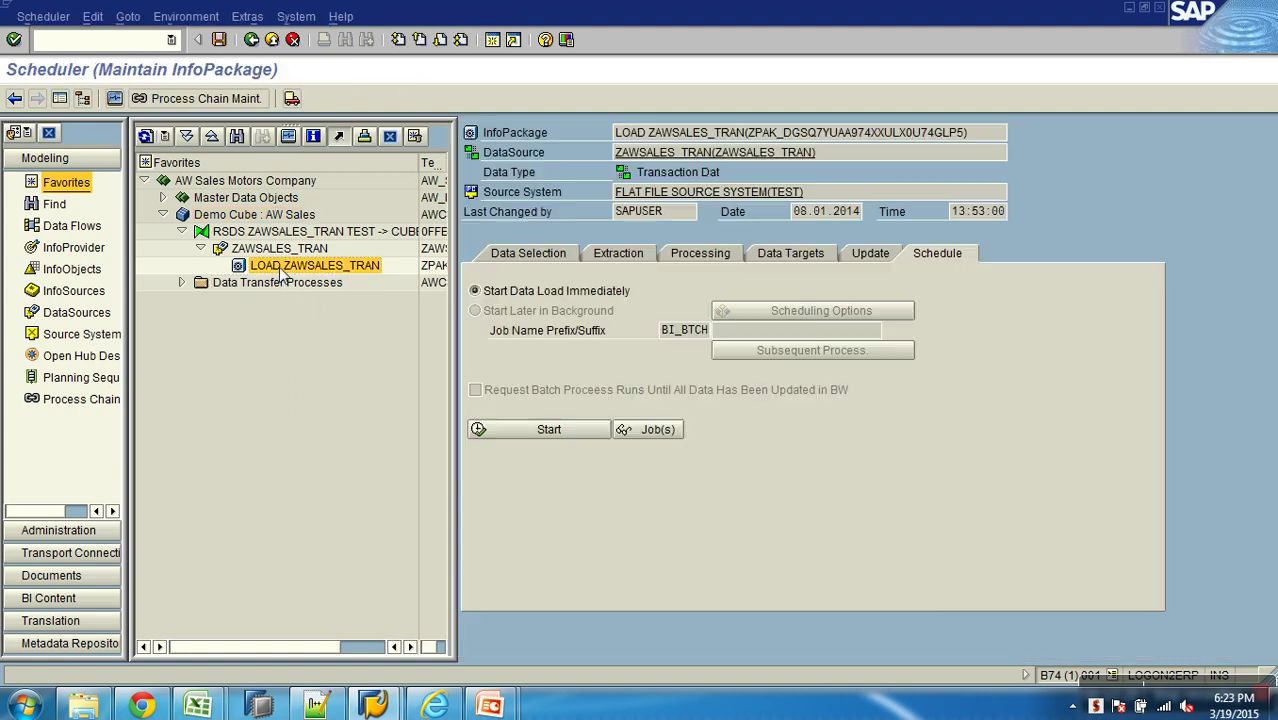
pyautogui.click(60, 98)
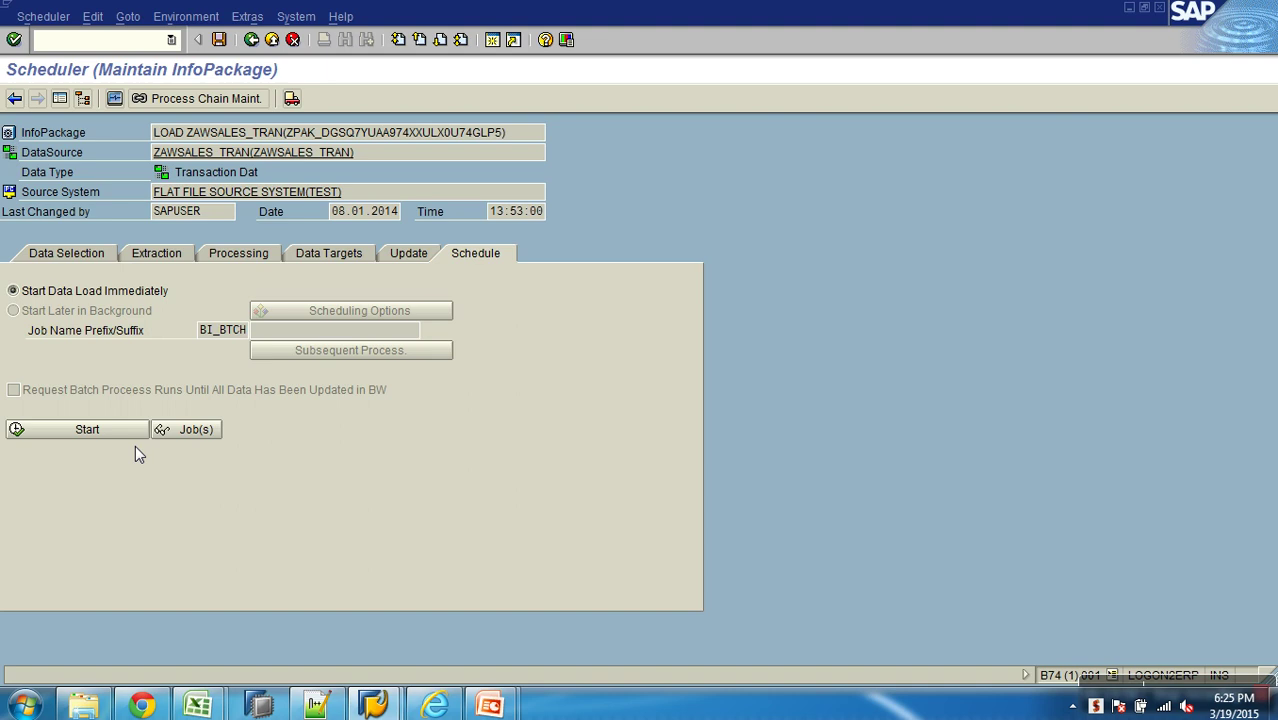
# - Check the InfoPackage's load request in the monitor and save the InfoPackage with the Full update mode
pyautogui.click(114, 98)
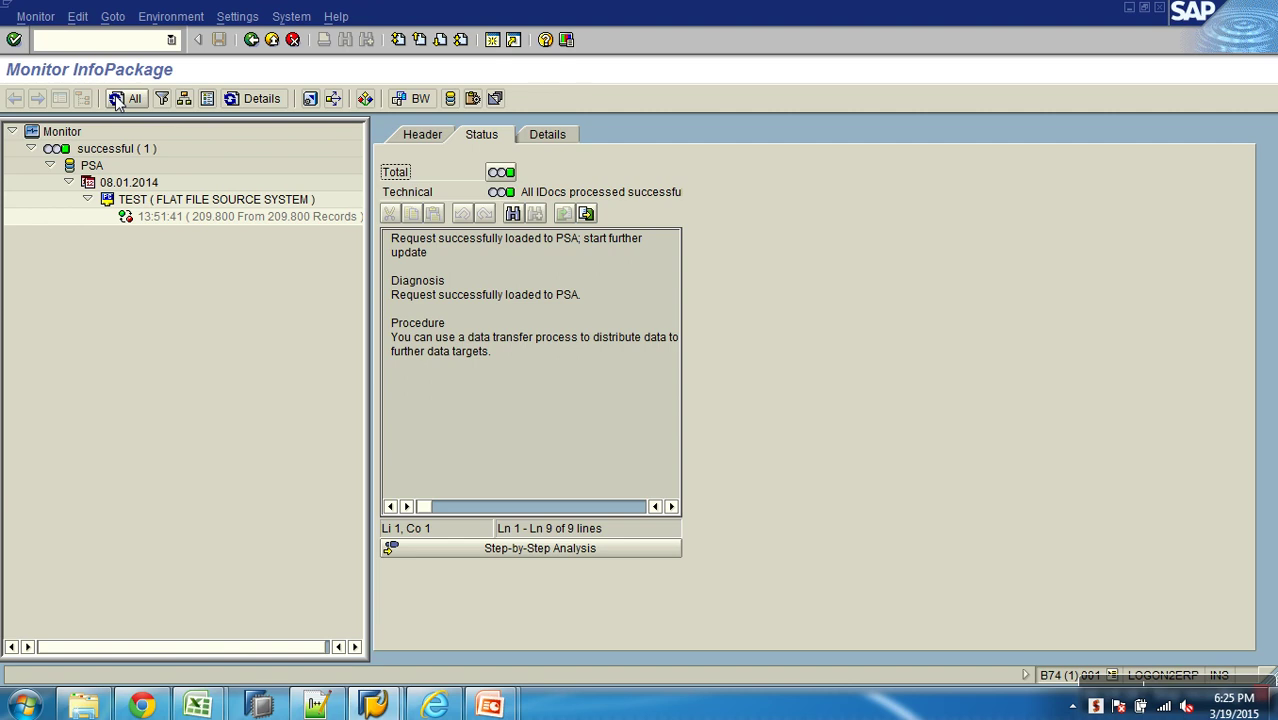
pyautogui.click(251, 40)
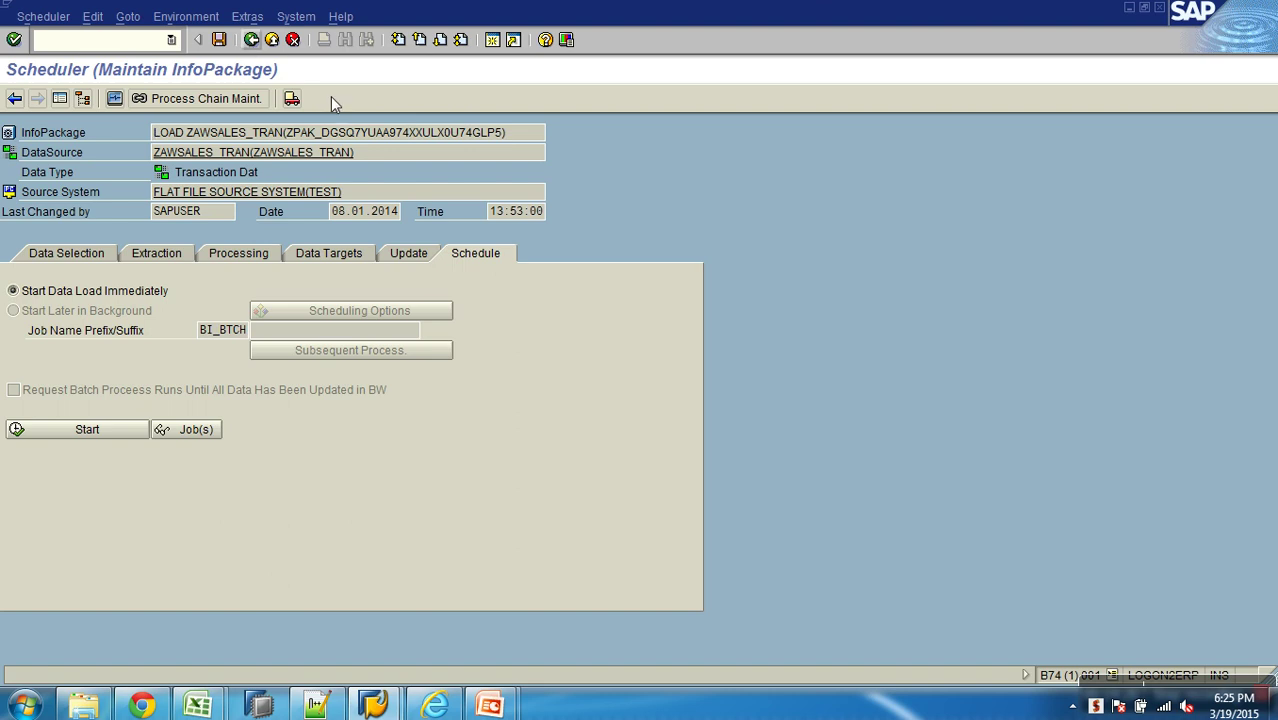
pyautogui.click(406, 256)
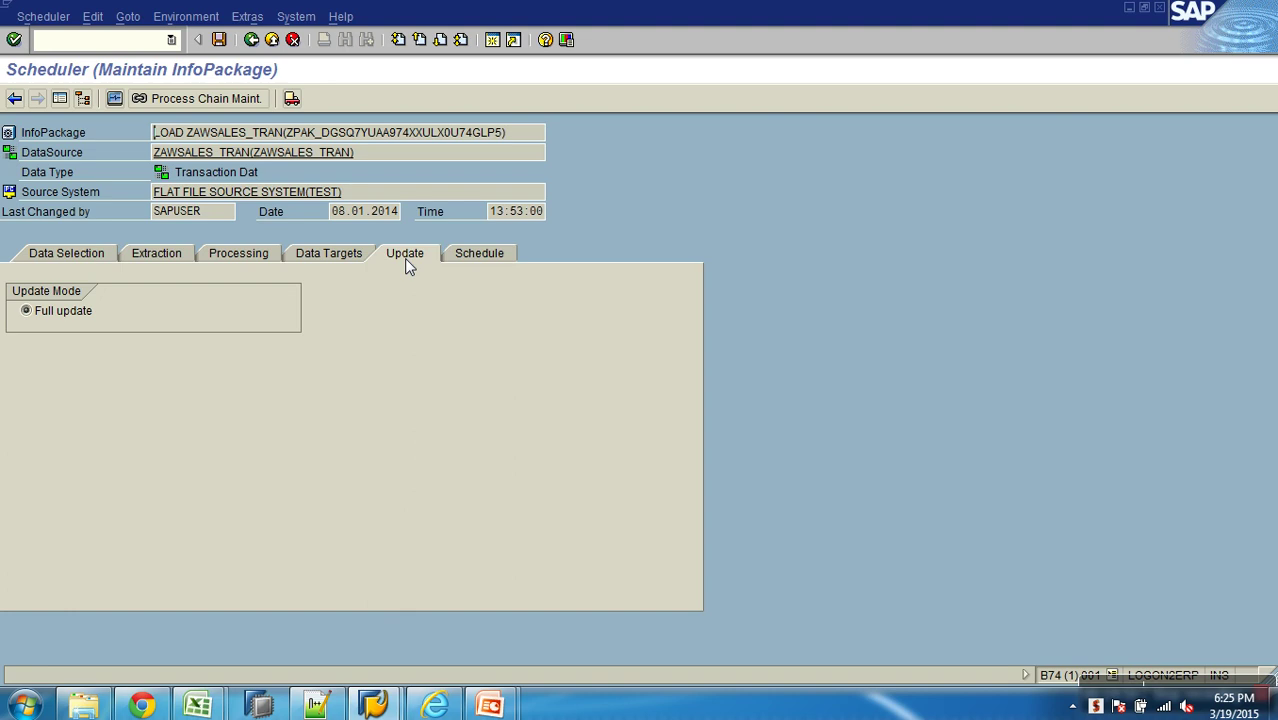
pyautogui.click(220, 40)
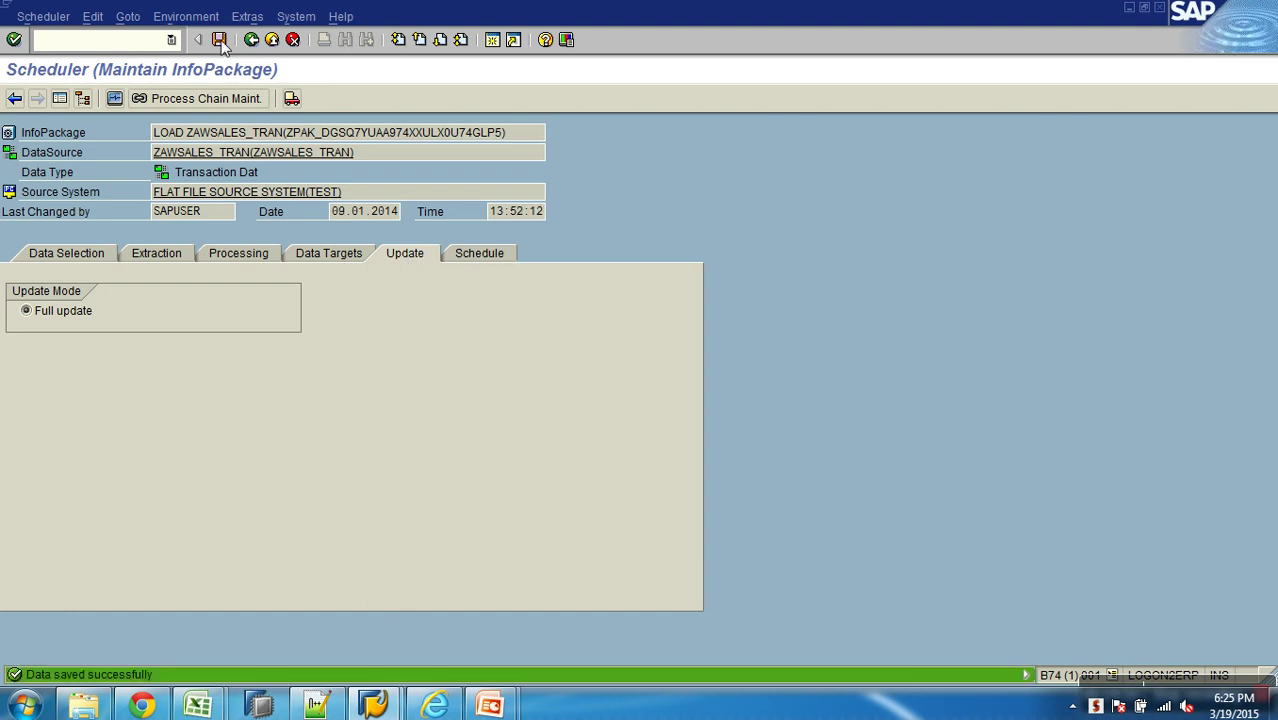
# - Open the Sales_transactions source file from the AW_sales folder on the desktop in Excel
pyautogui.click(84, 707)
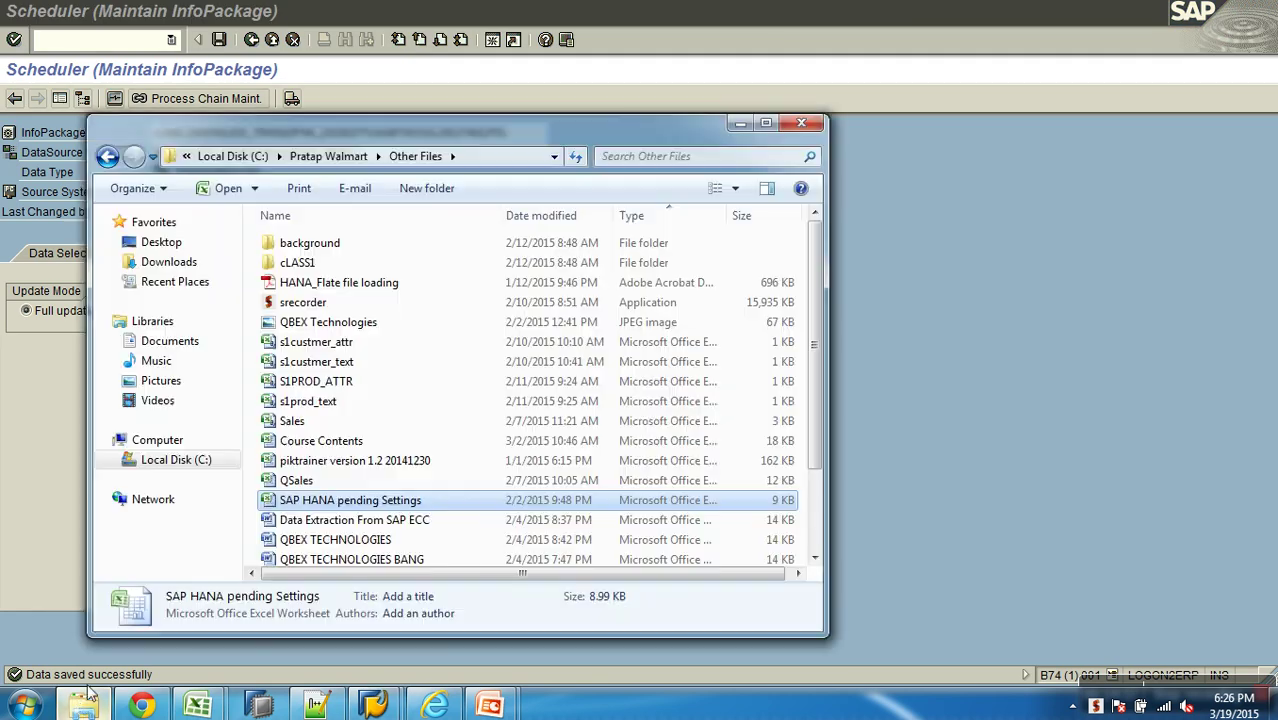
pyautogui.click(163, 244)
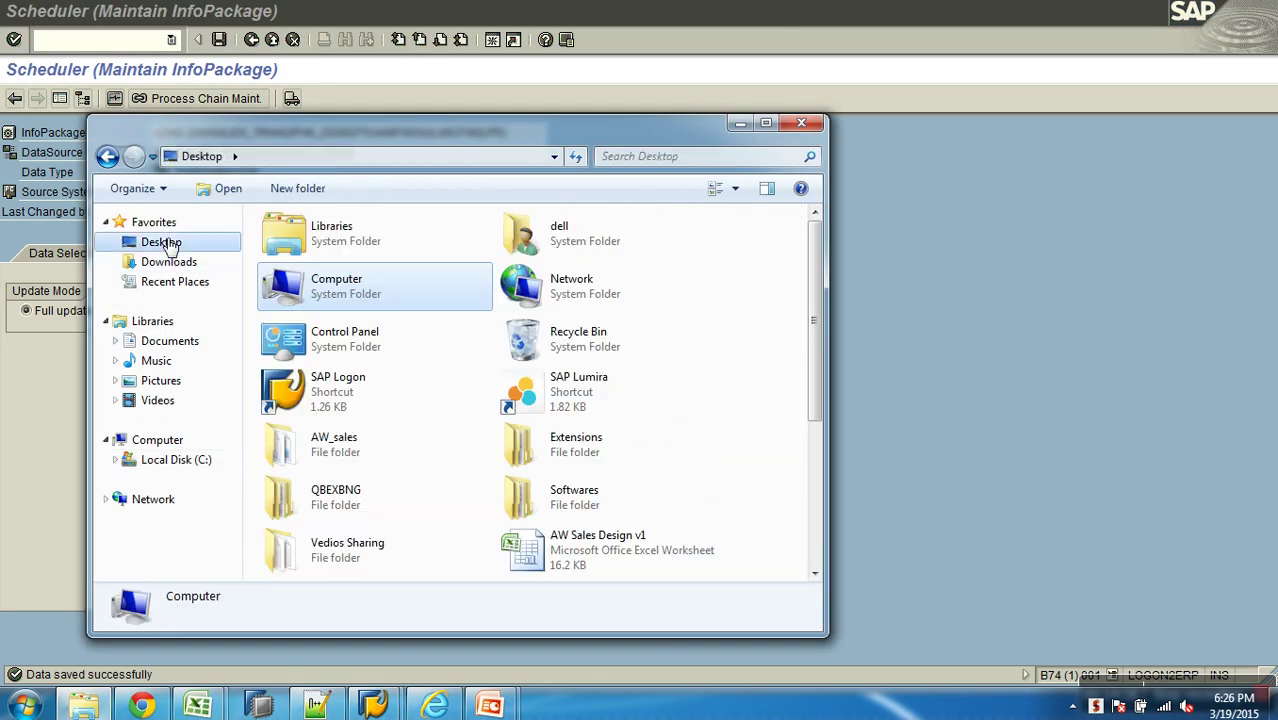
pyautogui.doubleClick(351, 452)
pyautogui.click(331, 446)
pyautogui.doubleClick(329, 442)
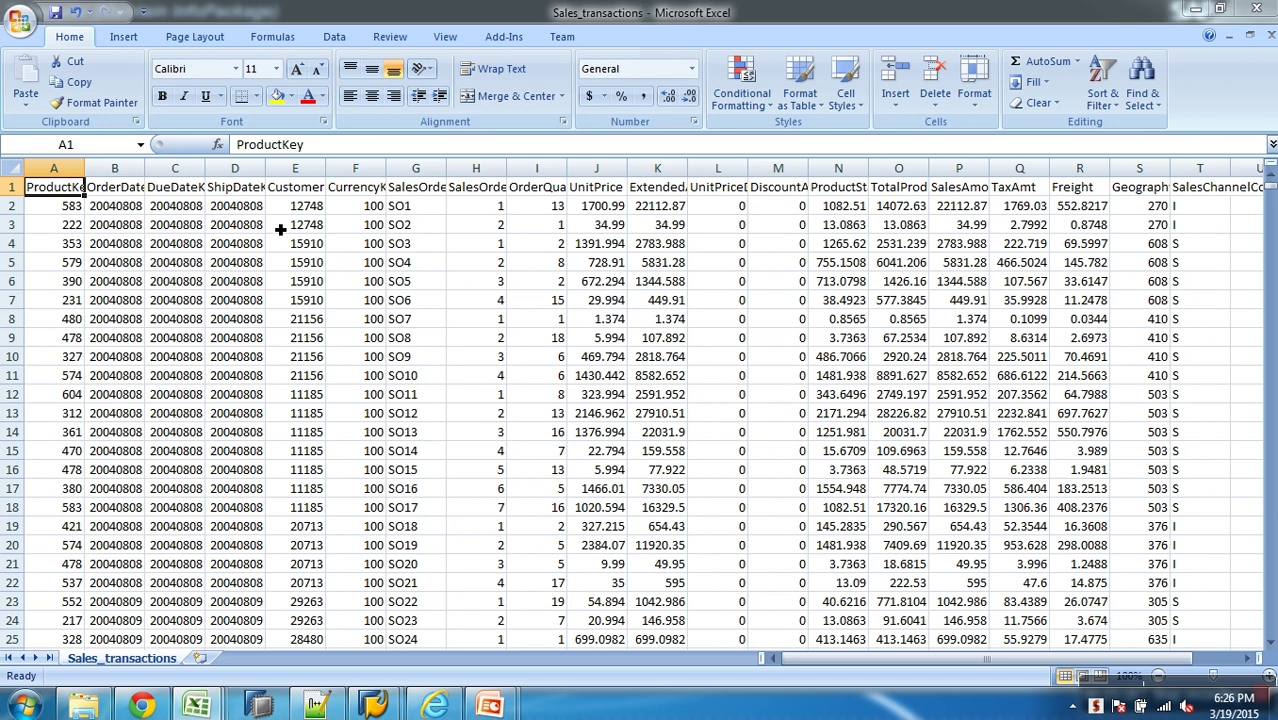
# - Delete the contents of all sales records from row 22 down, across columns A to T
pyautogui.click(48, 588)
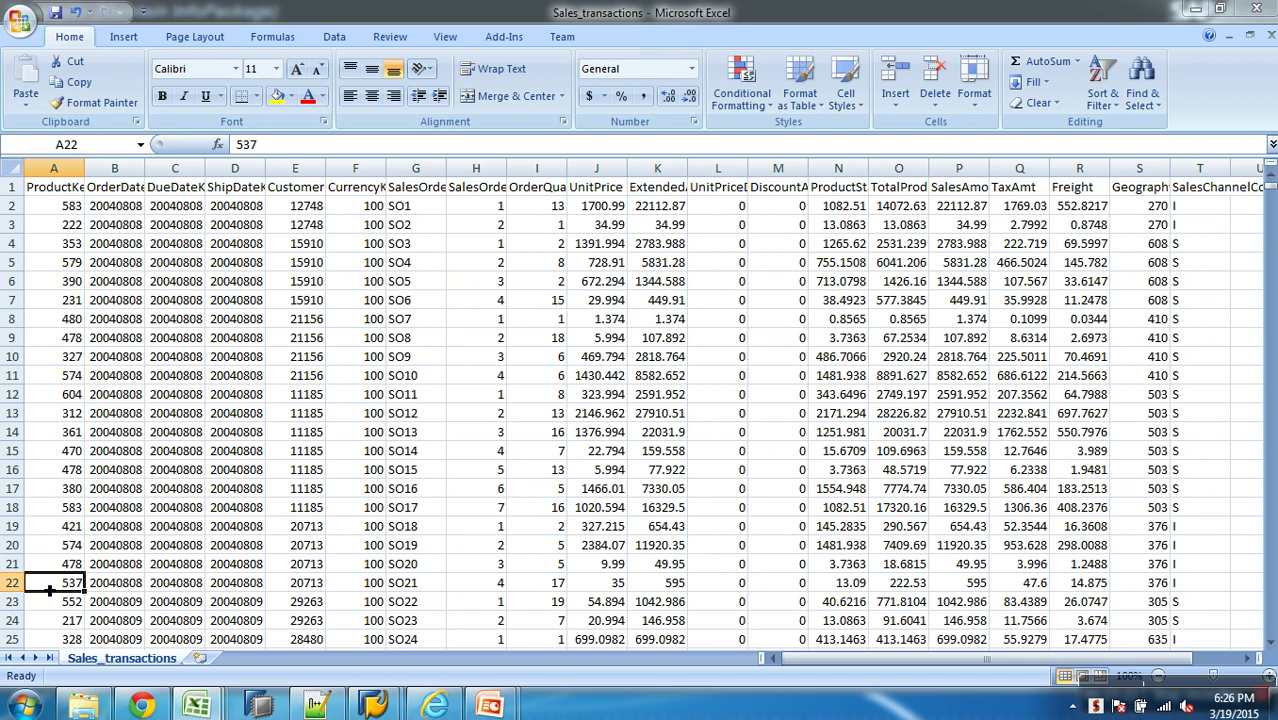
pyautogui.press('End')
pyautogui.hotkey('shift', 'Right')
pyautogui.press('End')
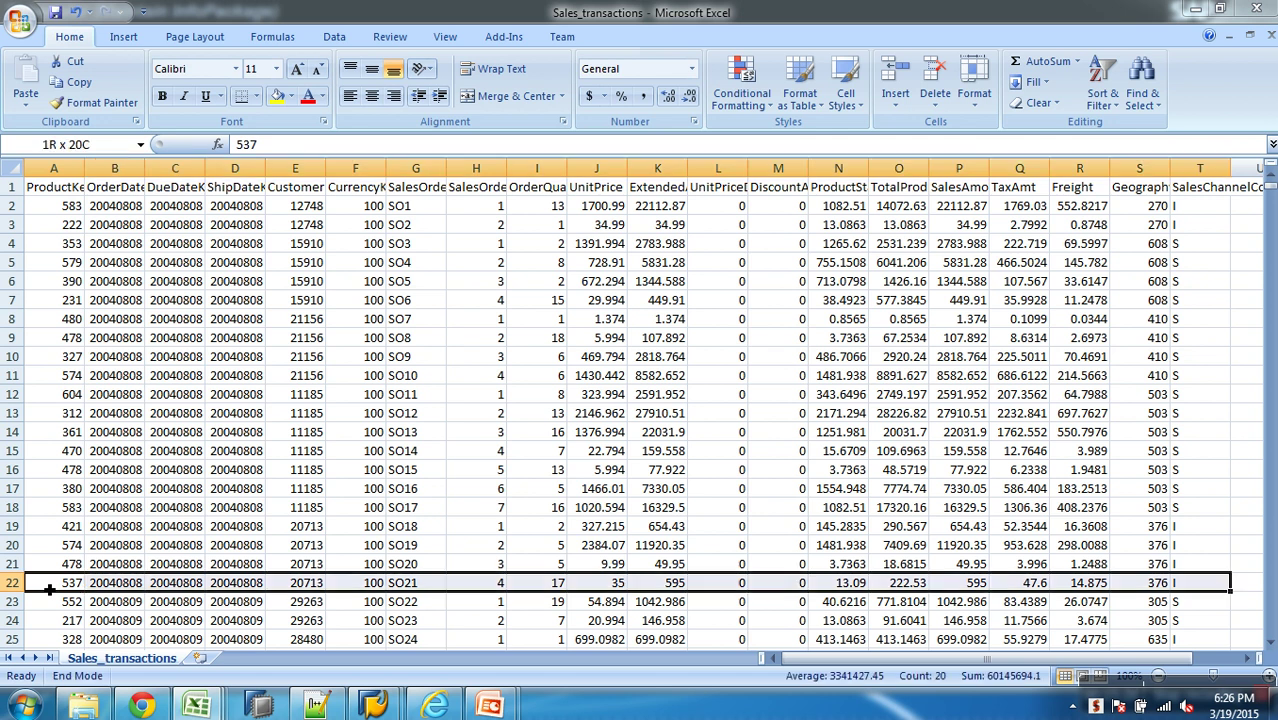
pyautogui.hotkey('shift', 'Down')
pyautogui.press('Delete')
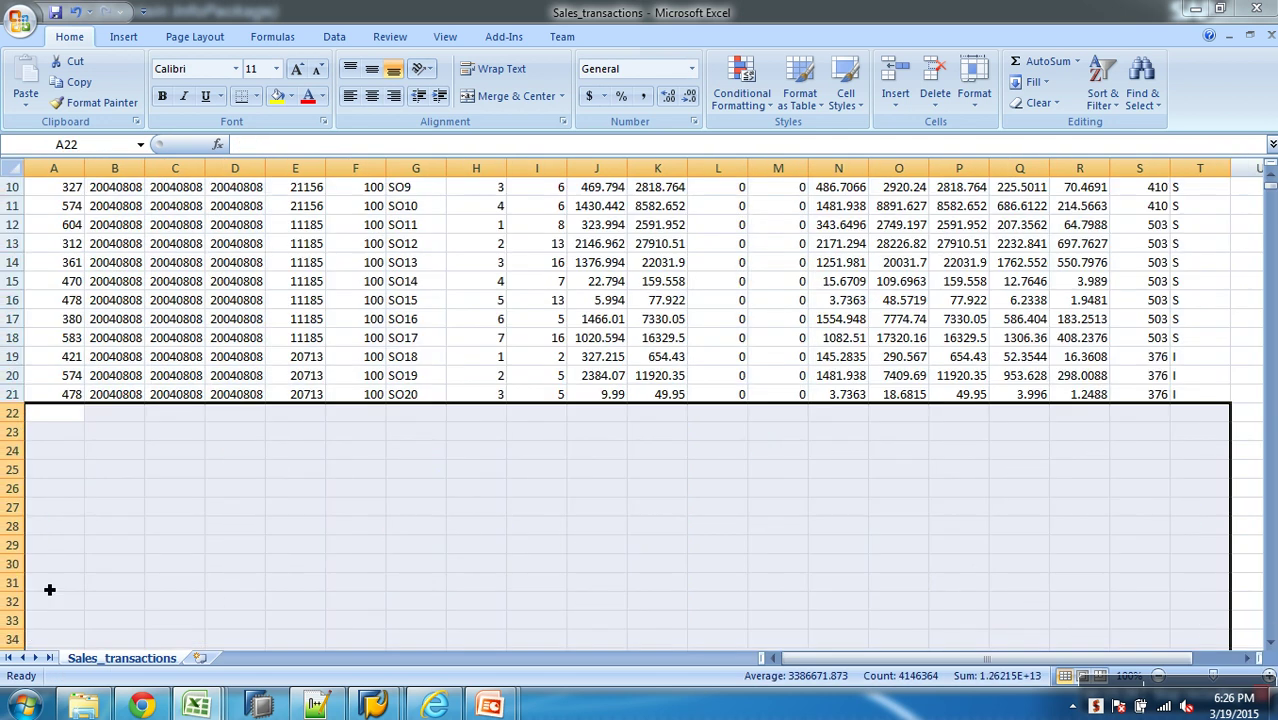
pyautogui.scroll(3, 73, 340)
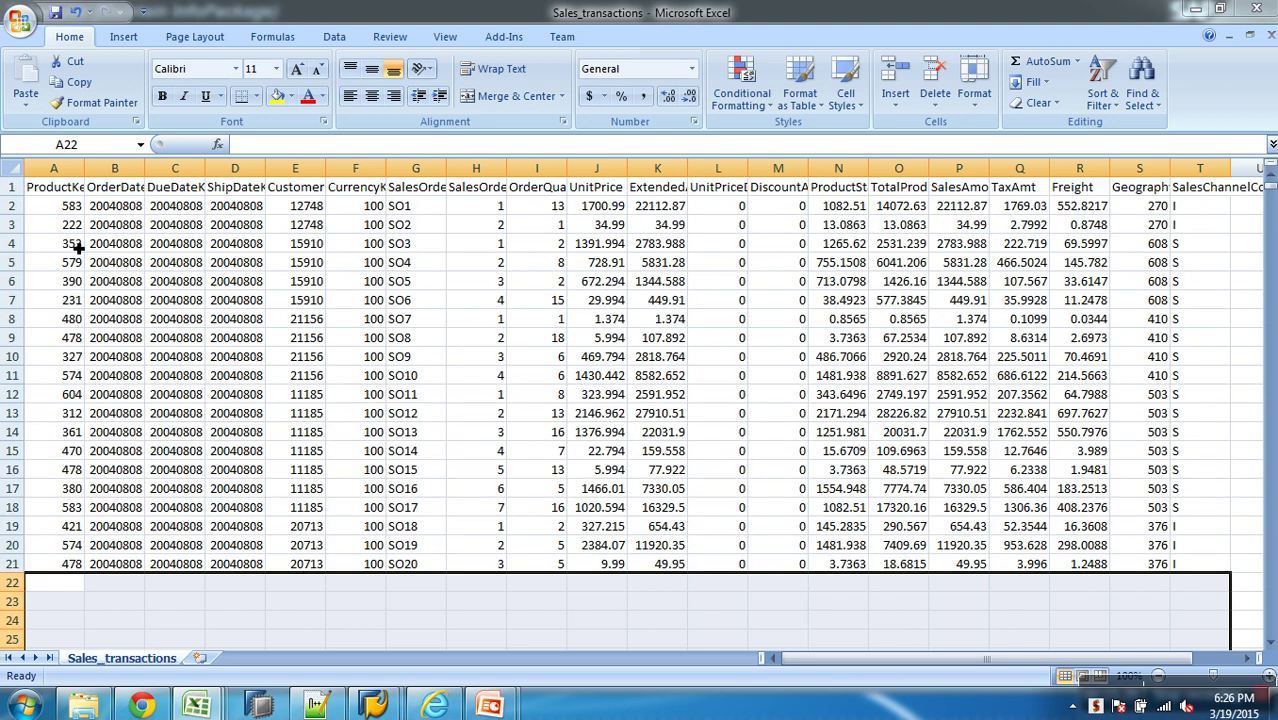
# - Save the reduced workbook as a new Excel workbook named Sales_transactions_dummy in the AW_sales folder
pyautogui.click(62, 196)
pyautogui.click(20, 22)
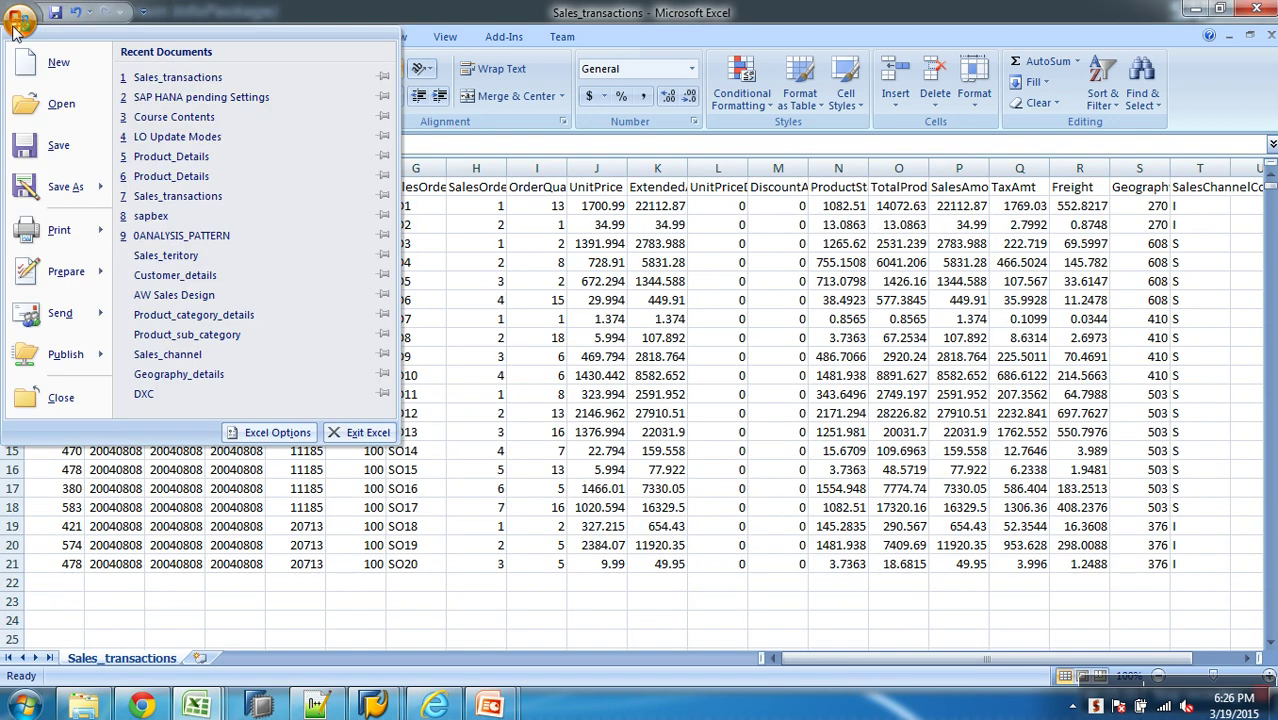
pyautogui.click(62, 188)
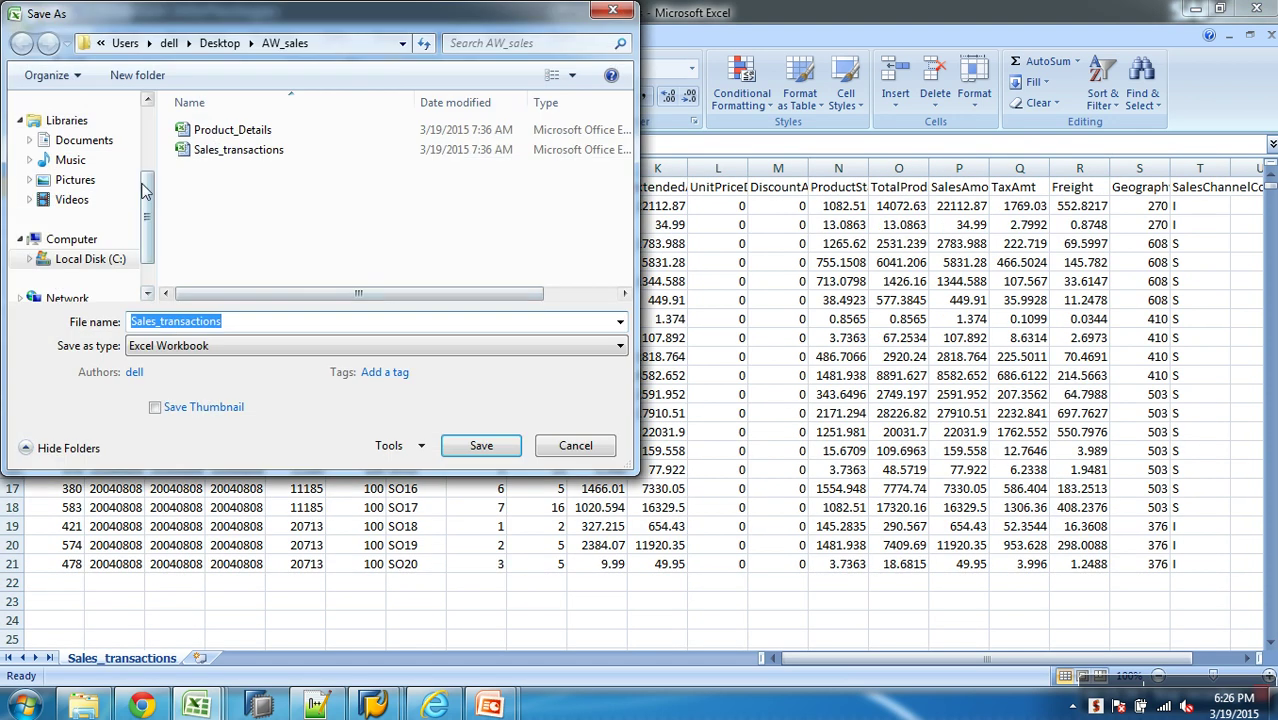
pyautogui.click(265, 330)
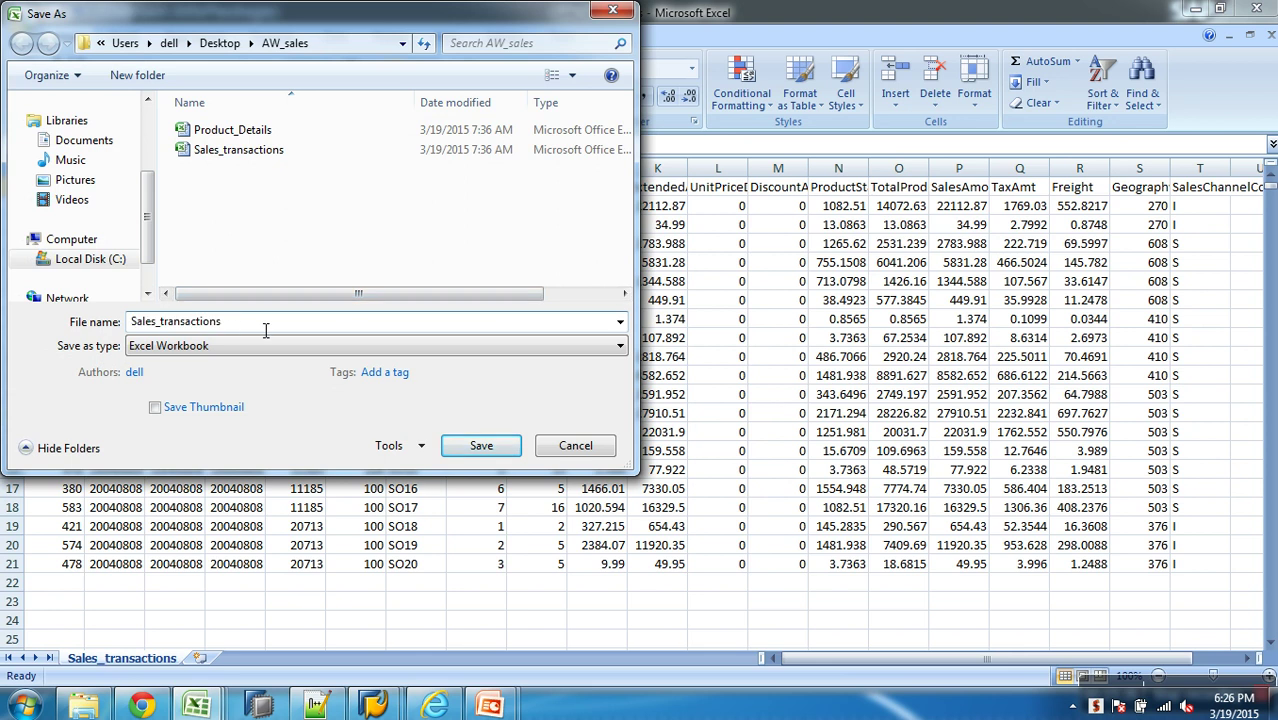
pyautogui.write('_dummy')
pyautogui.click(462, 443)
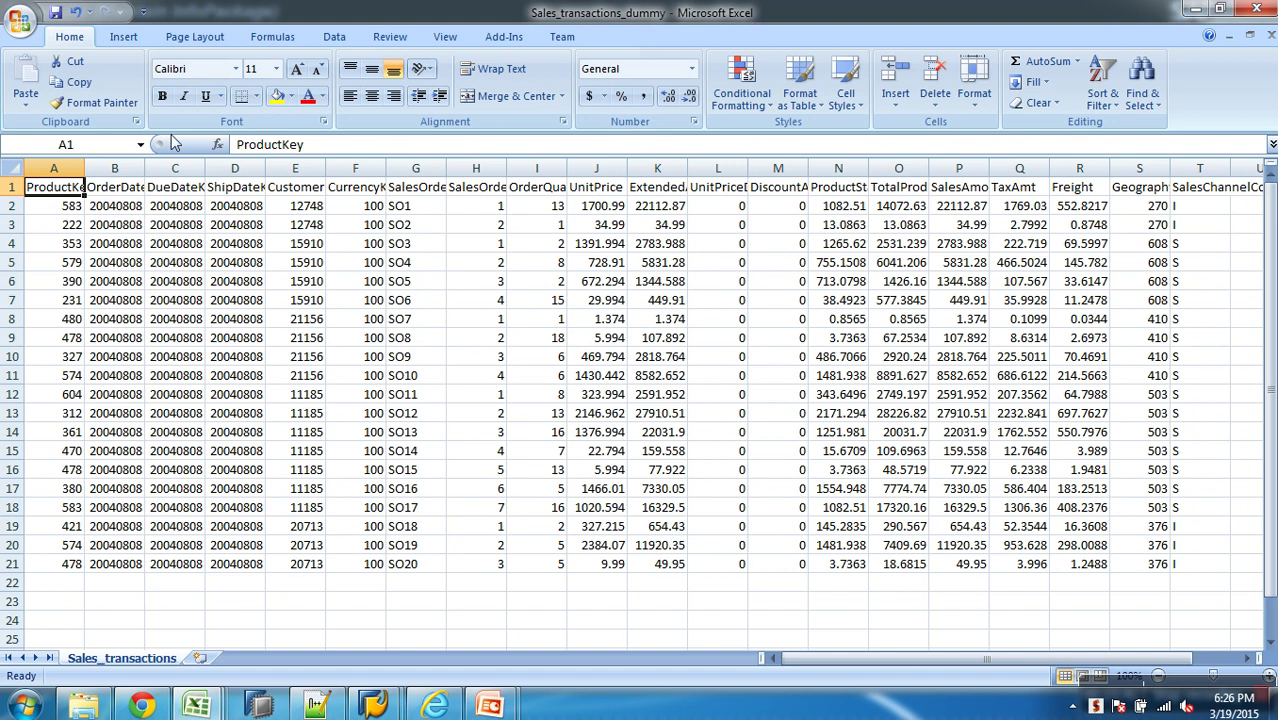
# - Save Sales_transactions_dummy also as a CSV (Comma delimited) file in AW_sales, keeping that format despite incompatible features
pyautogui.click(12, 25)
pyautogui.click(57, 188)
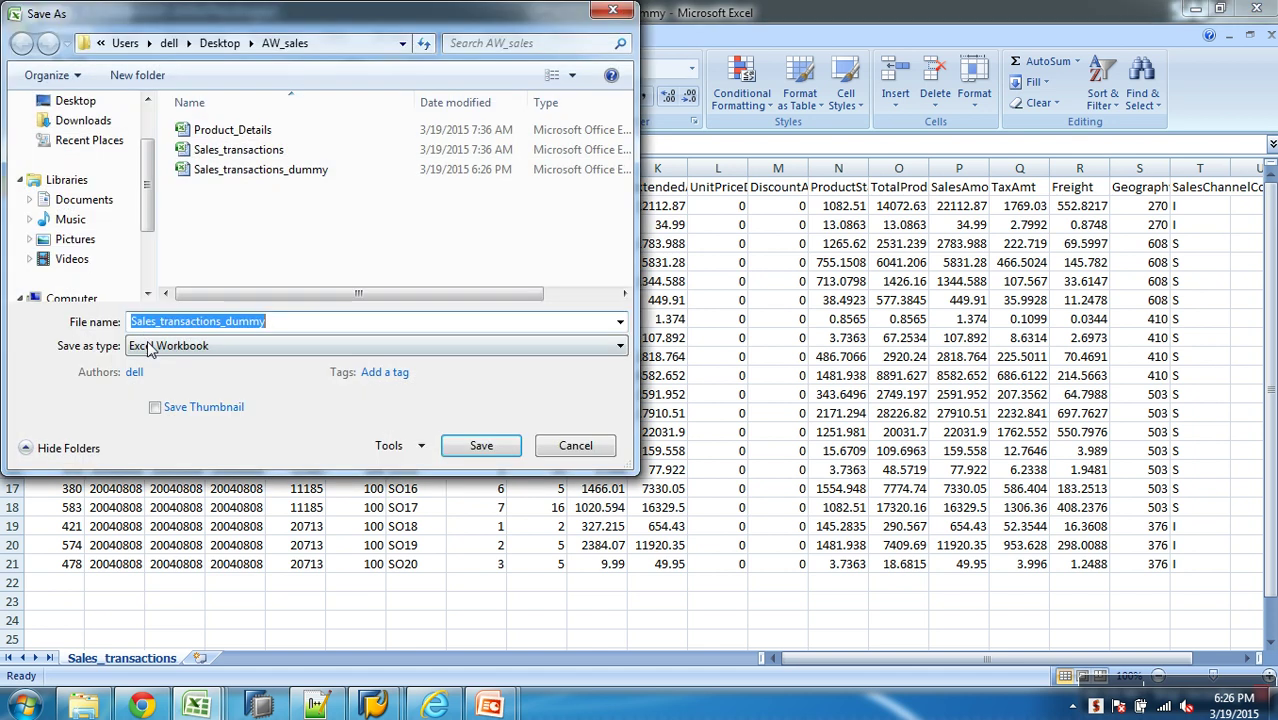
pyautogui.click(292, 347)
pyautogui.press('c')
pyautogui.click(196, 207)
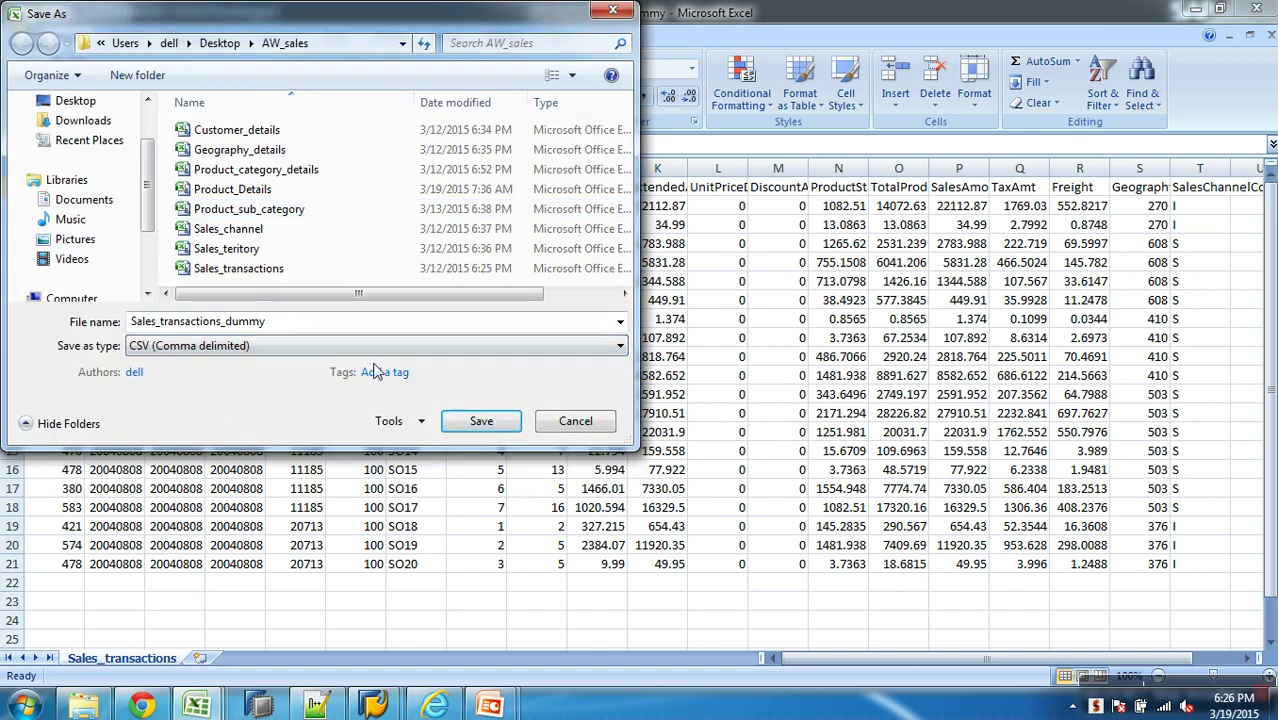
pyautogui.click(481, 421)
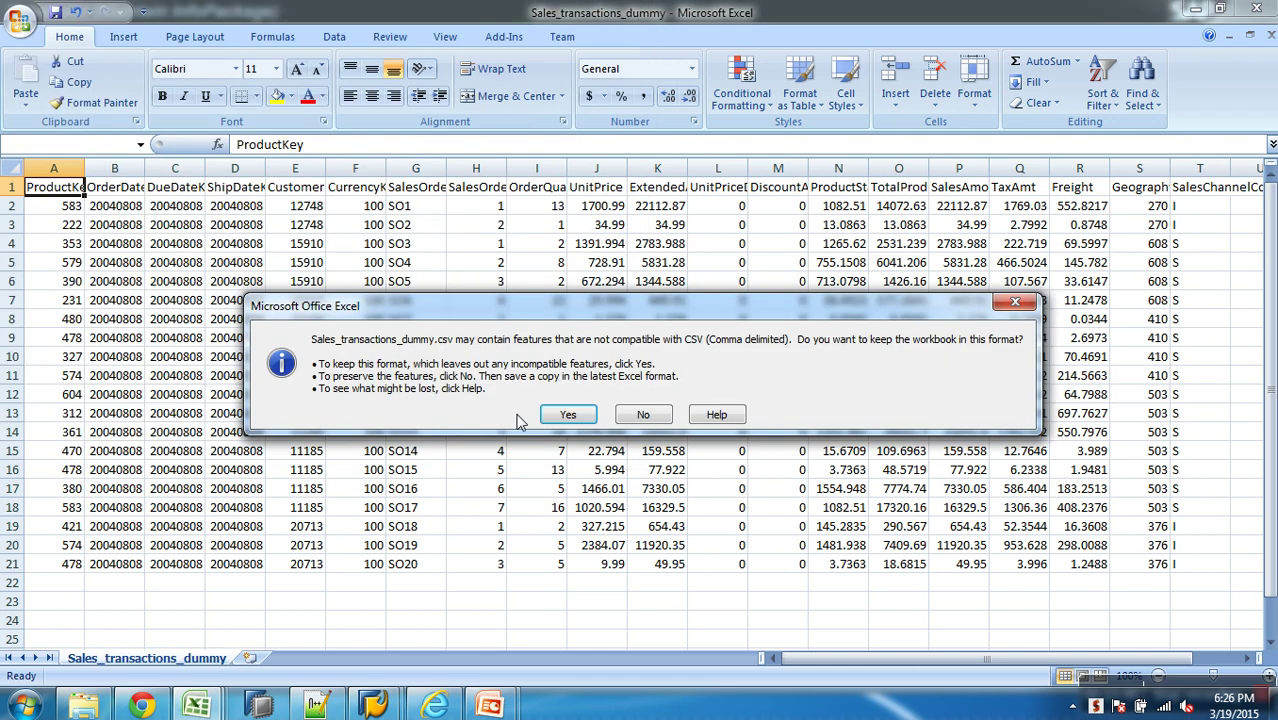
pyautogui.click(567, 415)
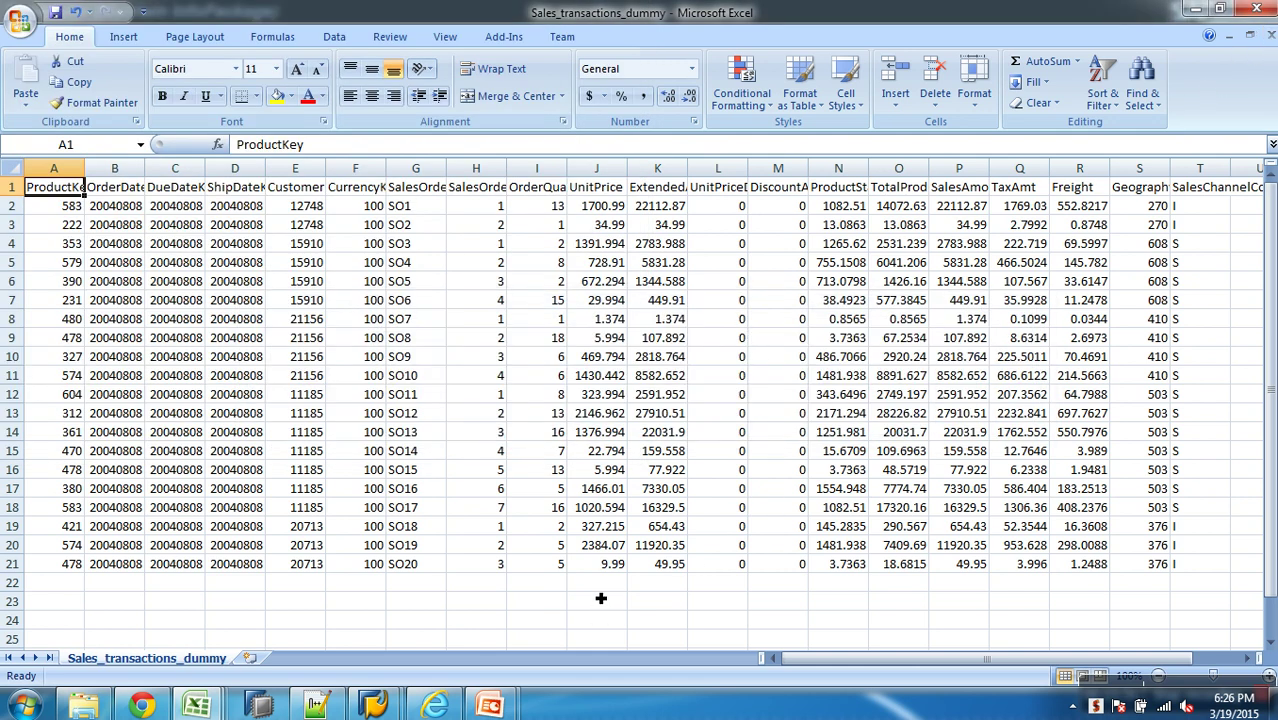
pyautogui.click(77, 570)
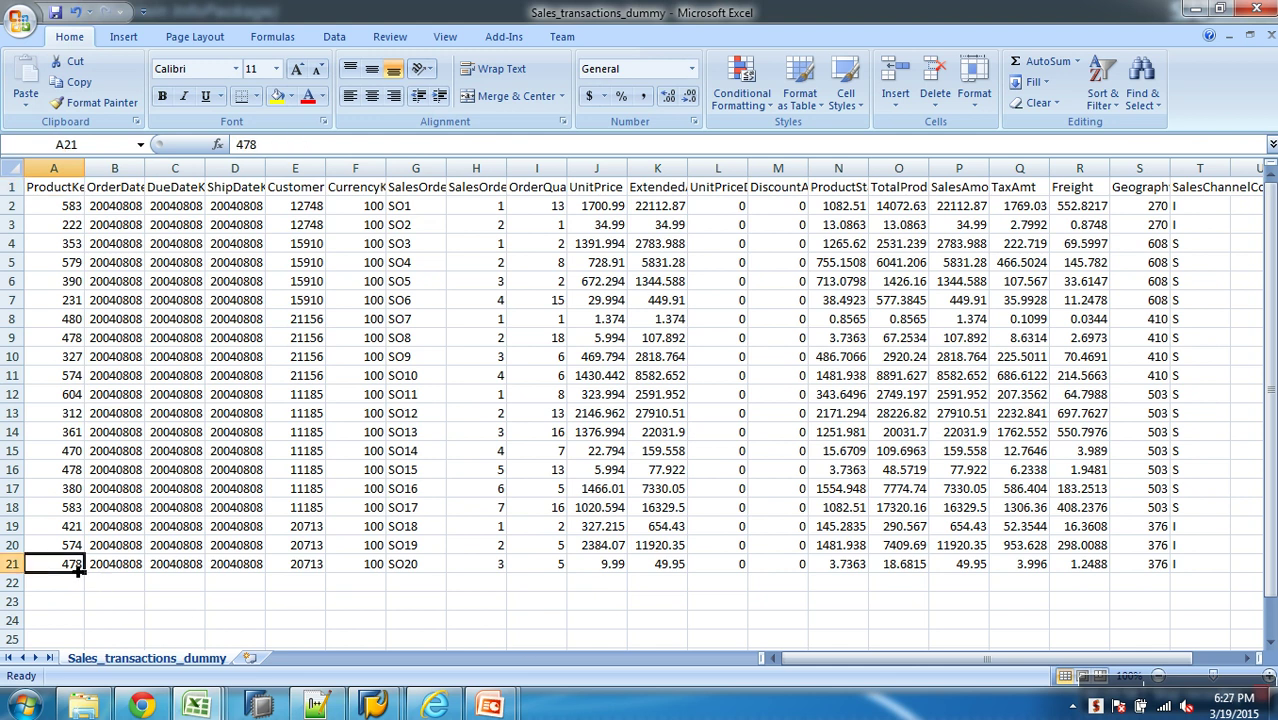
# - Switch to the SAP Scheduler window and leave the InfoPackage maintenance for the full favorites tree
pyautogui.moveTo(371, 705)
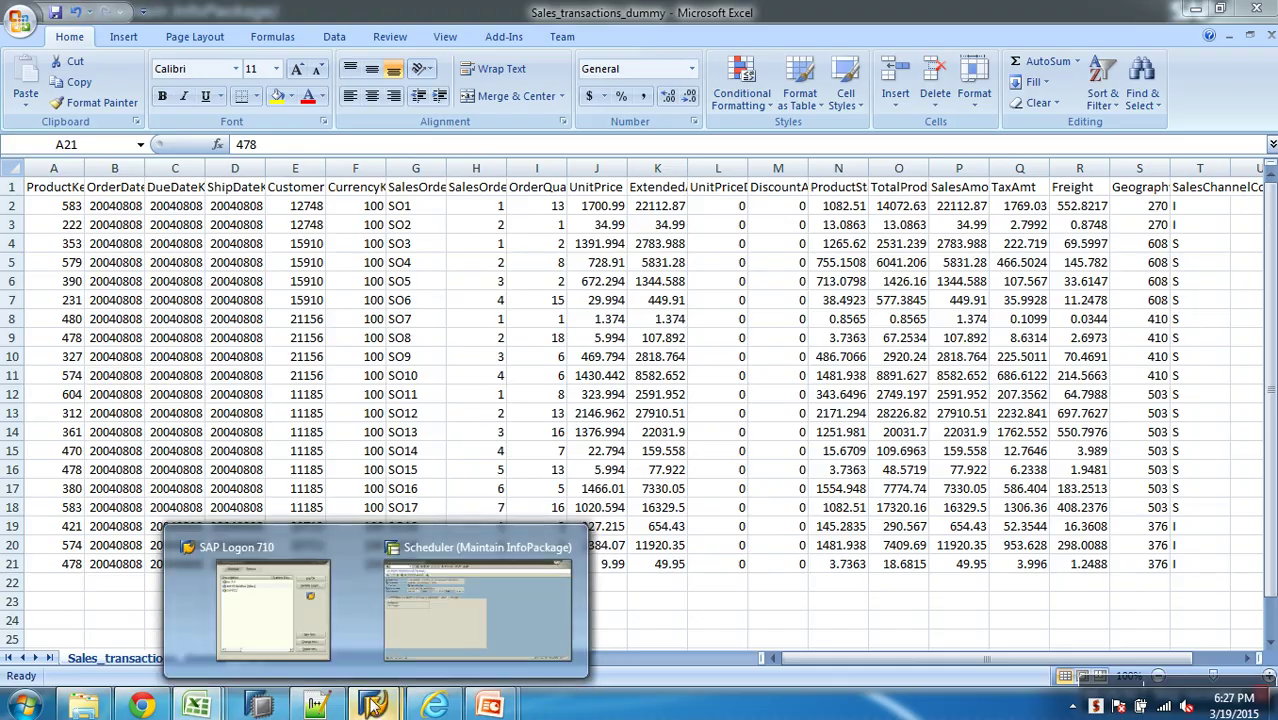
pyautogui.click(422, 622)
pyautogui.click(271, 40)
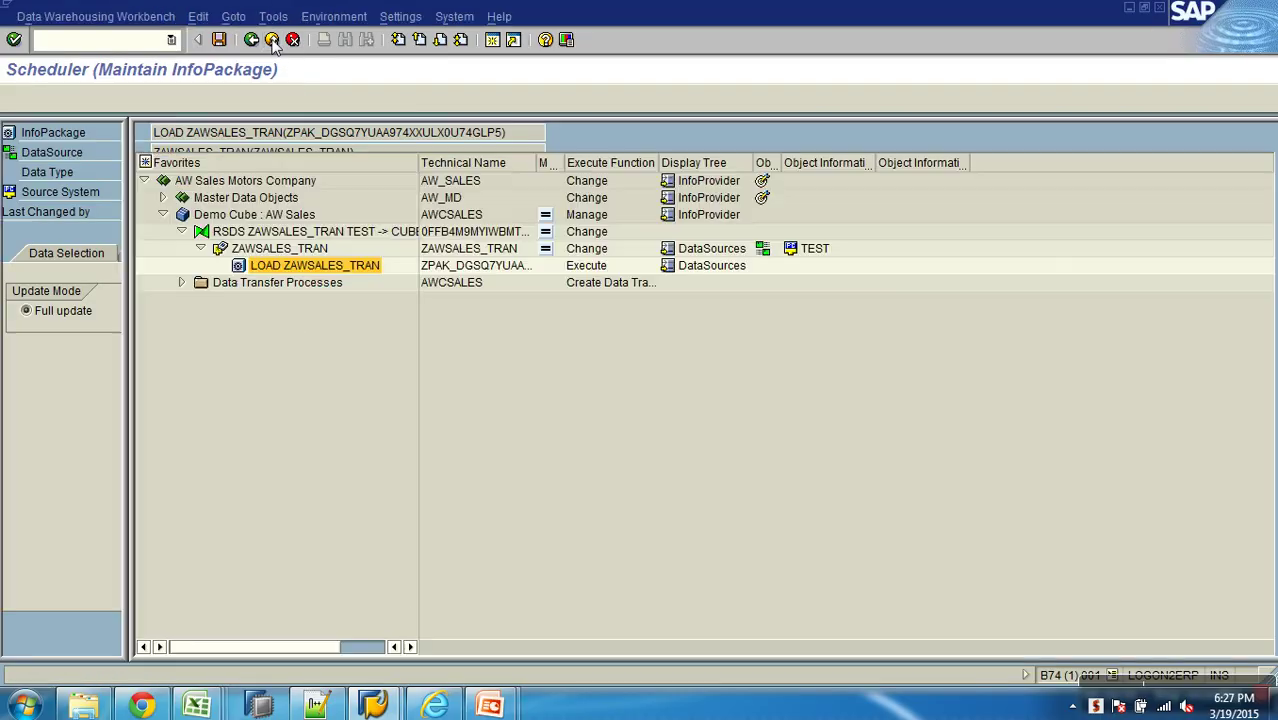
# - Delete all data contents of Demo Cube : AW Sales (AWCSALES) and close the resulting log
pyautogui.rightClick(266, 200)
pyautogui.click(253, 216)
pyautogui.rightClick(253, 216)
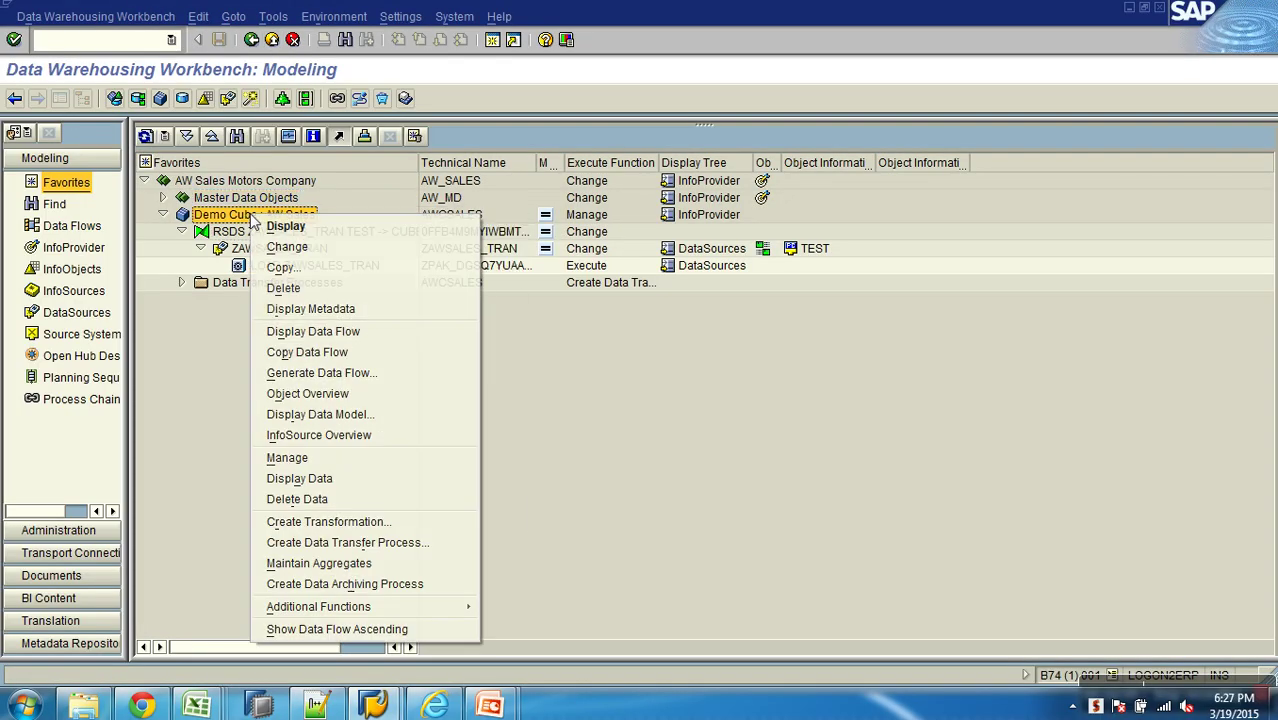
pyautogui.click(322, 495)
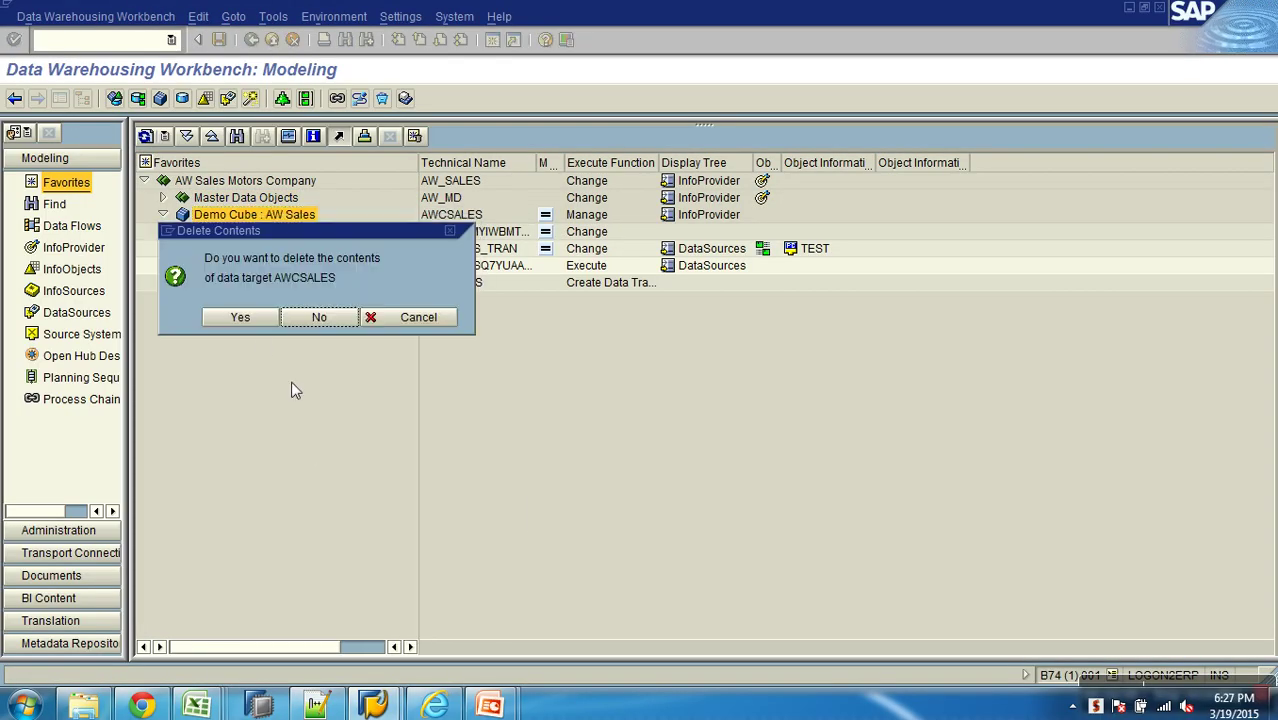
pyautogui.click(247, 324)
pyautogui.click(321, 340)
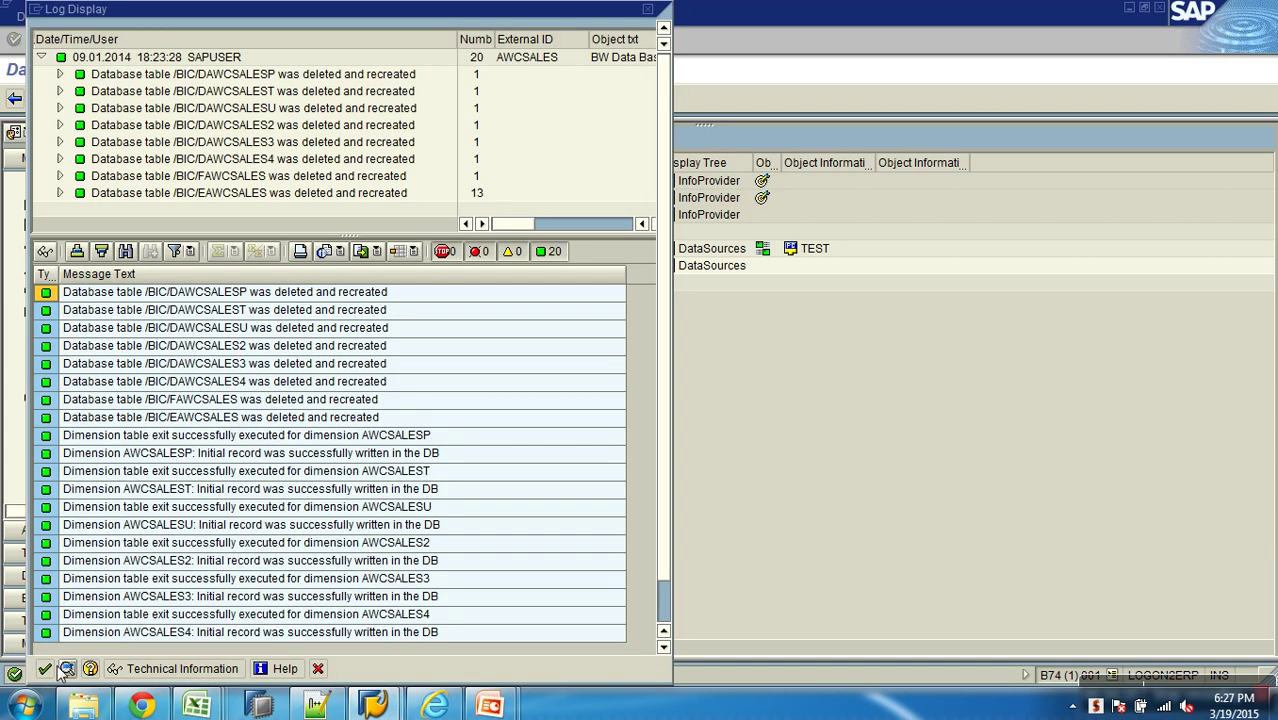
pyautogui.click(45, 668)
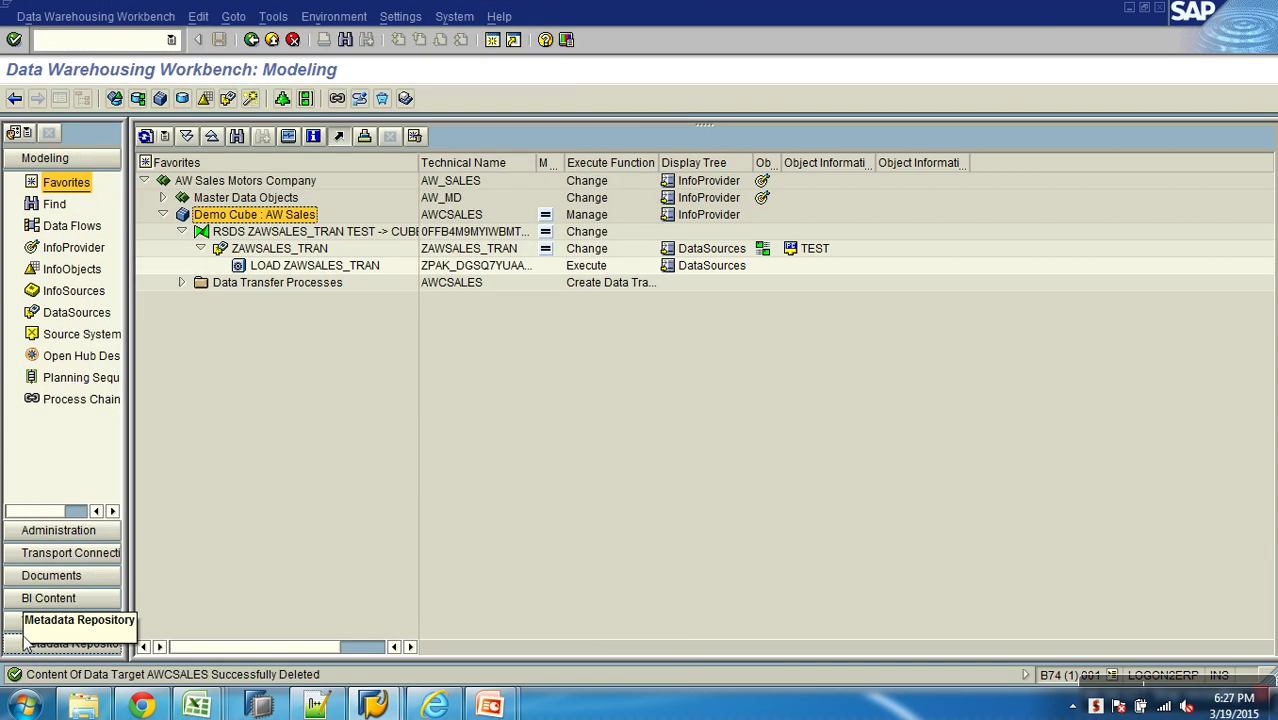
# - Delete both LOAD ZAWSALES_TRAN requests from the PSA of the ZAWSALES_TRAN DataSource
pyautogui.rightClick(275, 250)
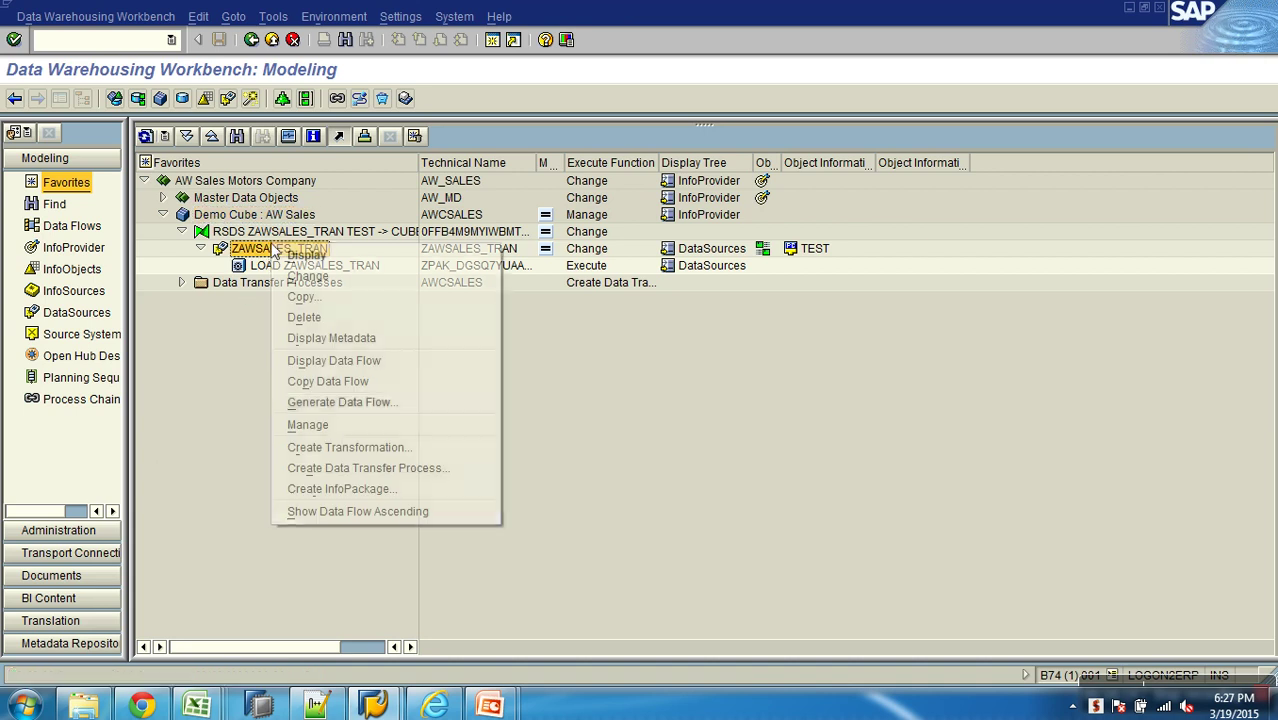
pyautogui.click(333, 424)
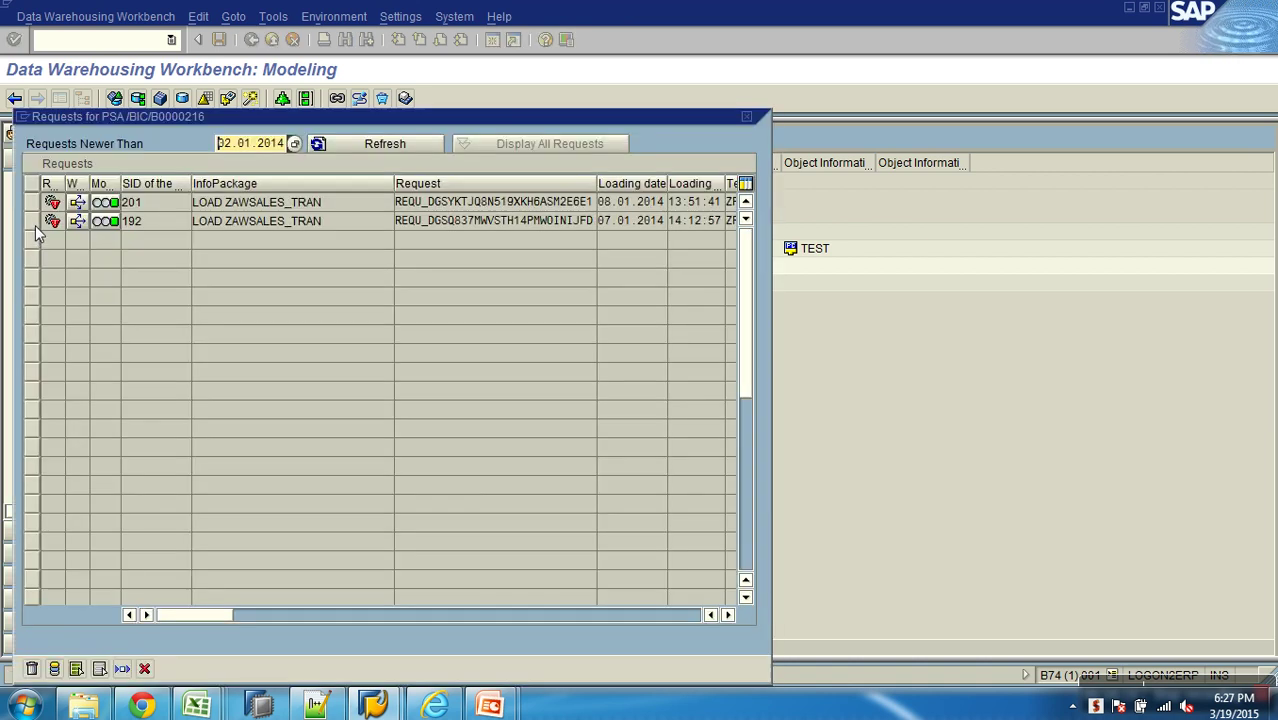
pyautogui.moveTo(31, 221); pyautogui.dragTo(31, 202)
pyautogui.click(31, 668)
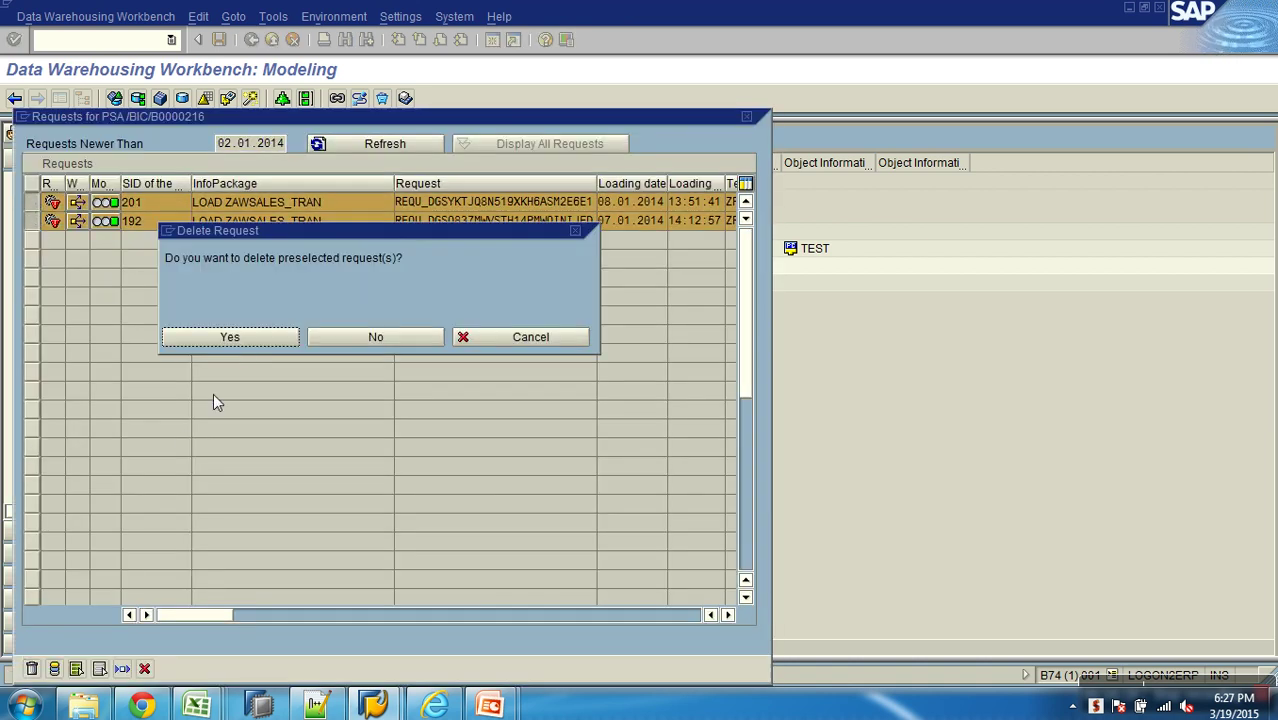
pyautogui.click(241, 344)
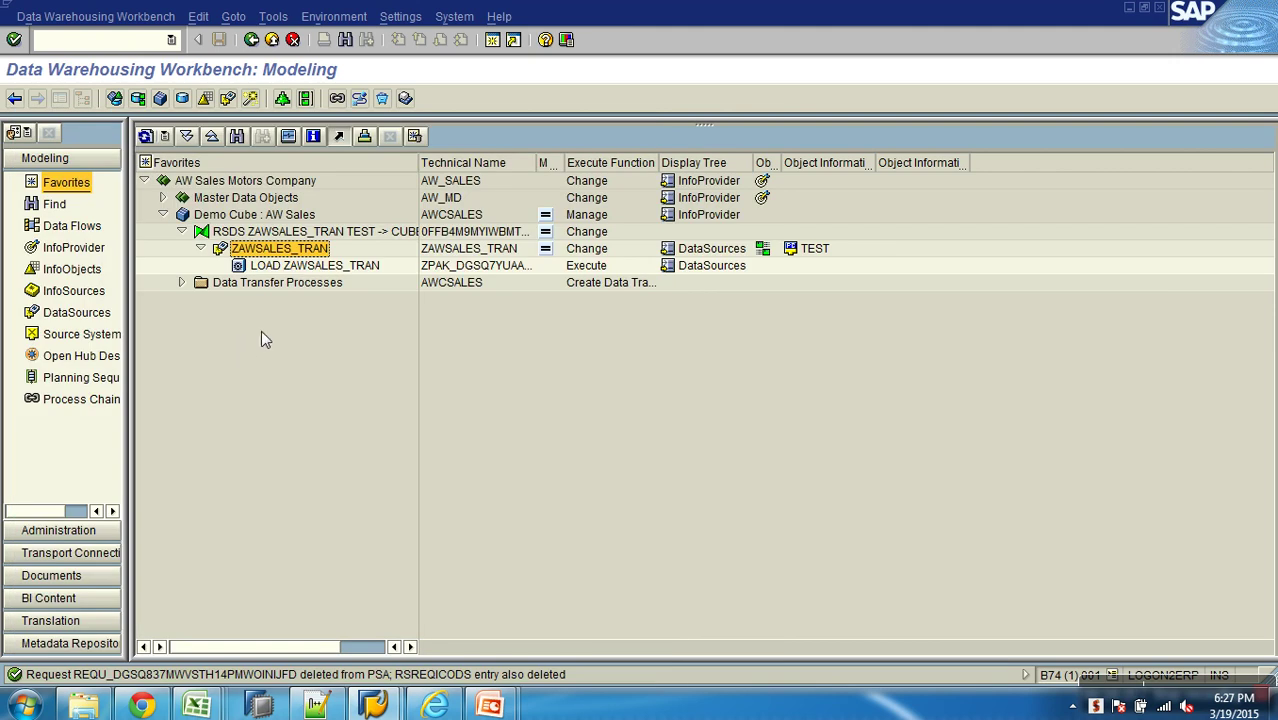
# - Set the extraction file of the LOAD ZAWSALES_TRAN InfoPackage to Sales_transactions_dummy.csv in AW_sales and save the InfoPackage
pyautogui.doubleClick(322, 265)
pyautogui.click(609, 253)
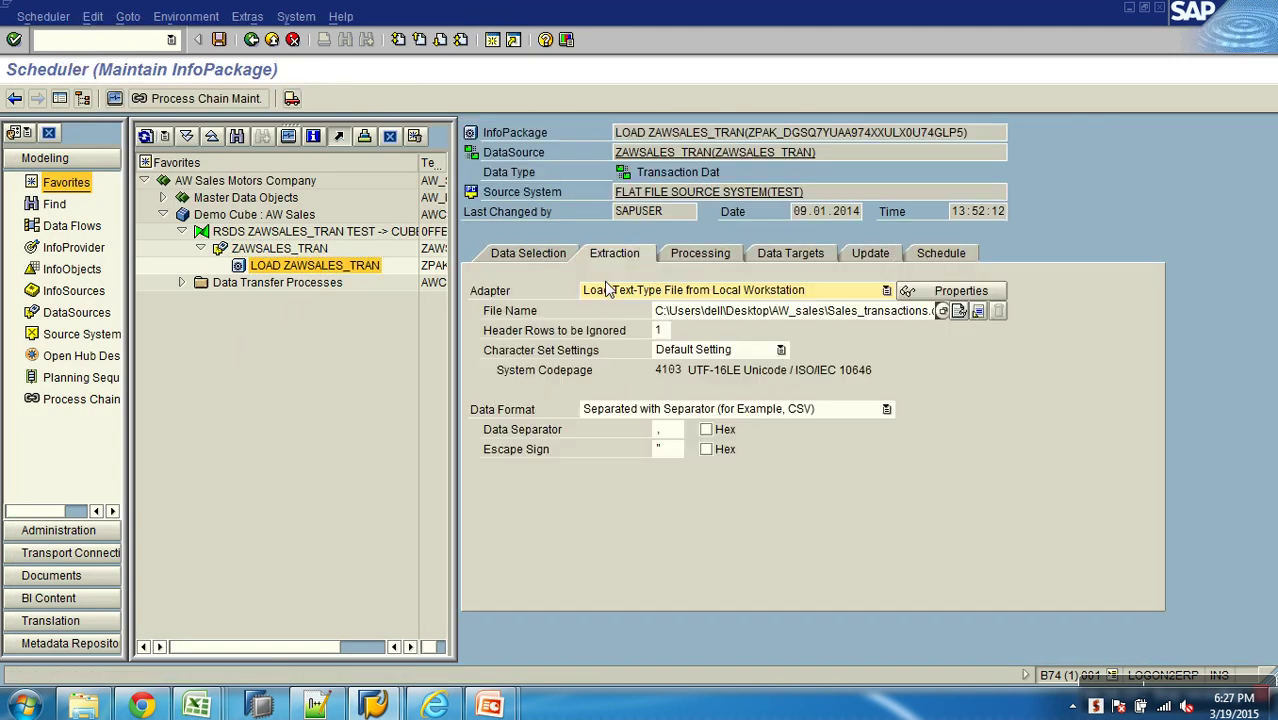
pyautogui.click(810, 311)
pyautogui.click(941, 312)
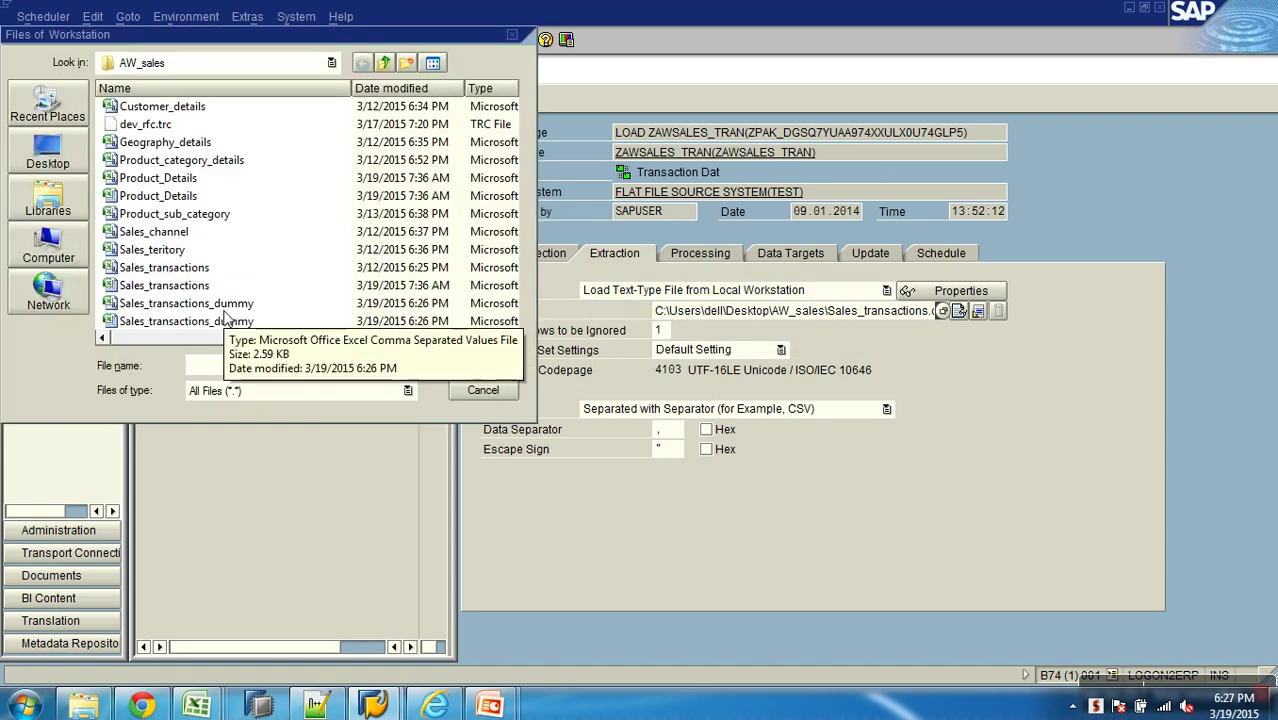
pyautogui.click(223, 308)
pyautogui.doubleClick(223, 309)
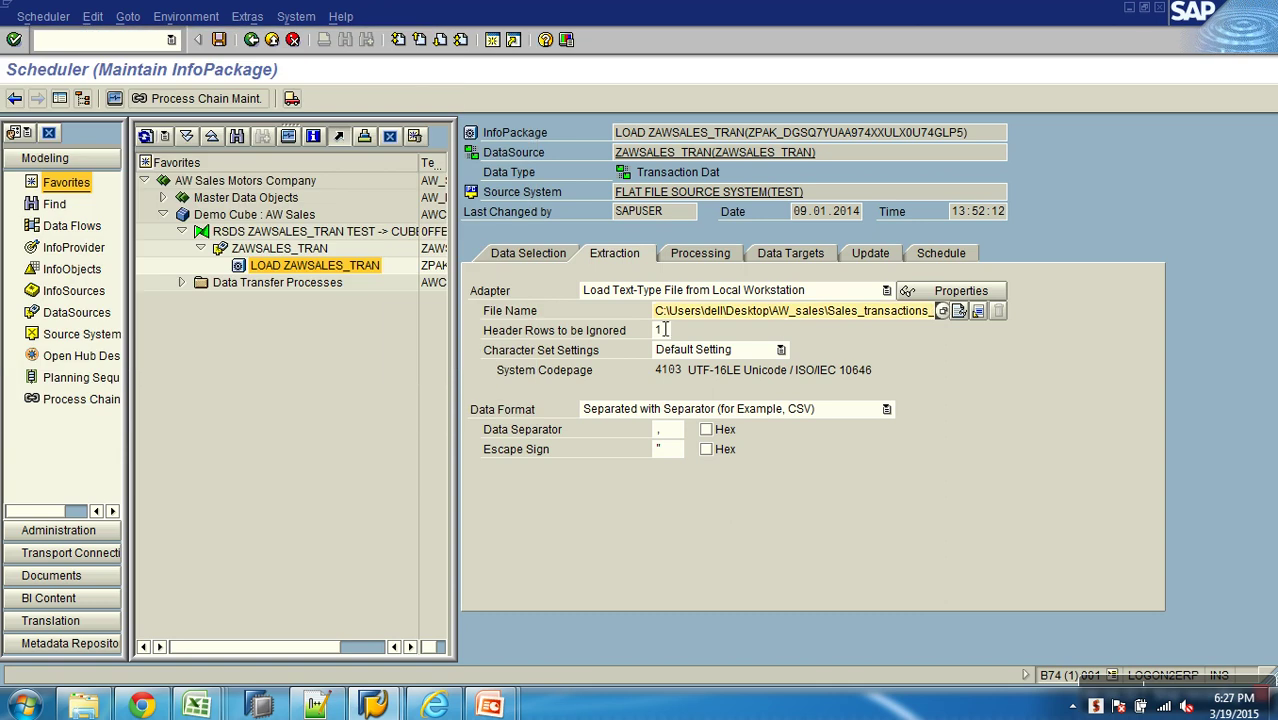
pyautogui.moveTo(768, 325); pyautogui.dragTo(960, 316)
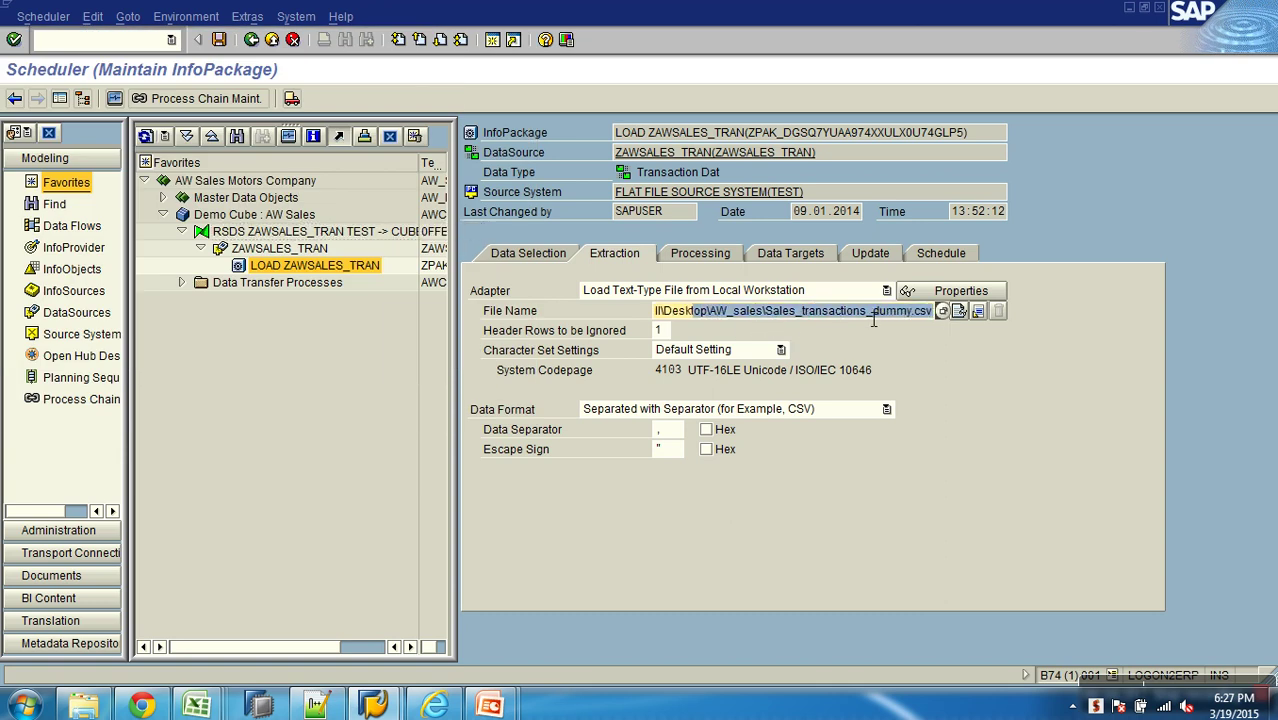
pyautogui.click(219, 39)
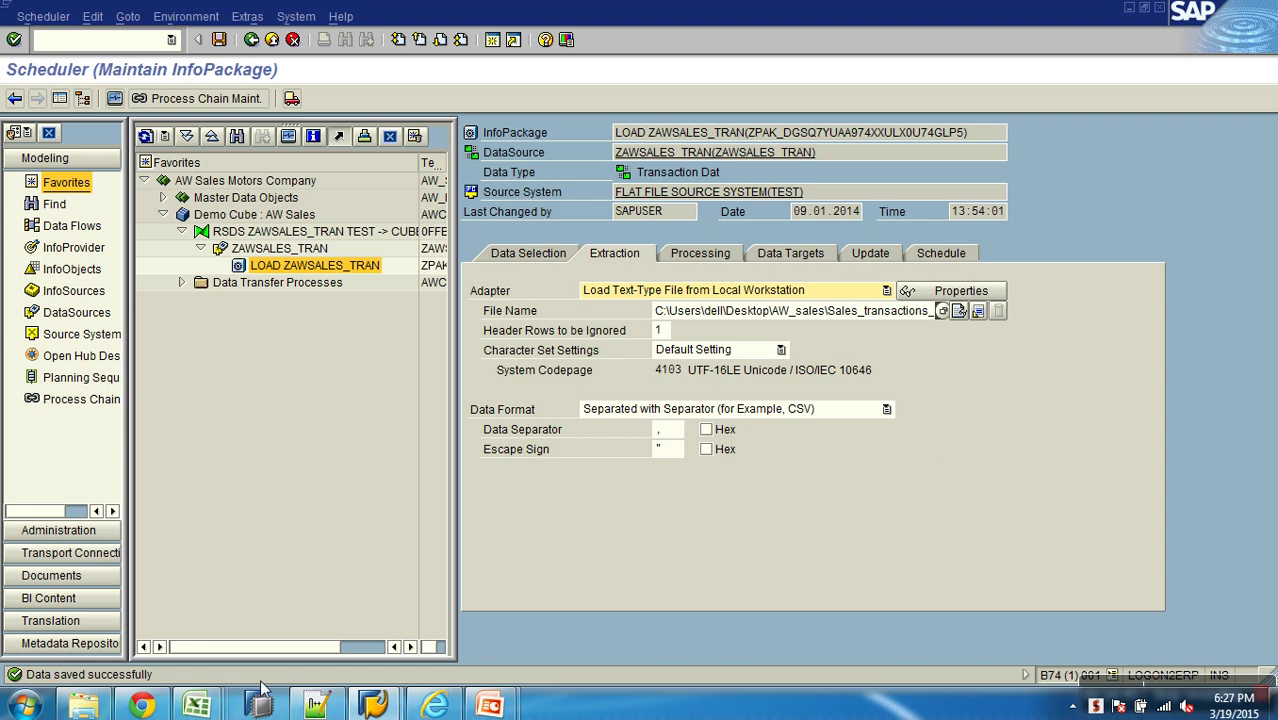
# - Review the Sales_transactions_dummy records in Excel and return to SAP to view the InfoPackage's data selection fields
pyautogui.moveTo(207, 706)
pyautogui.click(562, 623)
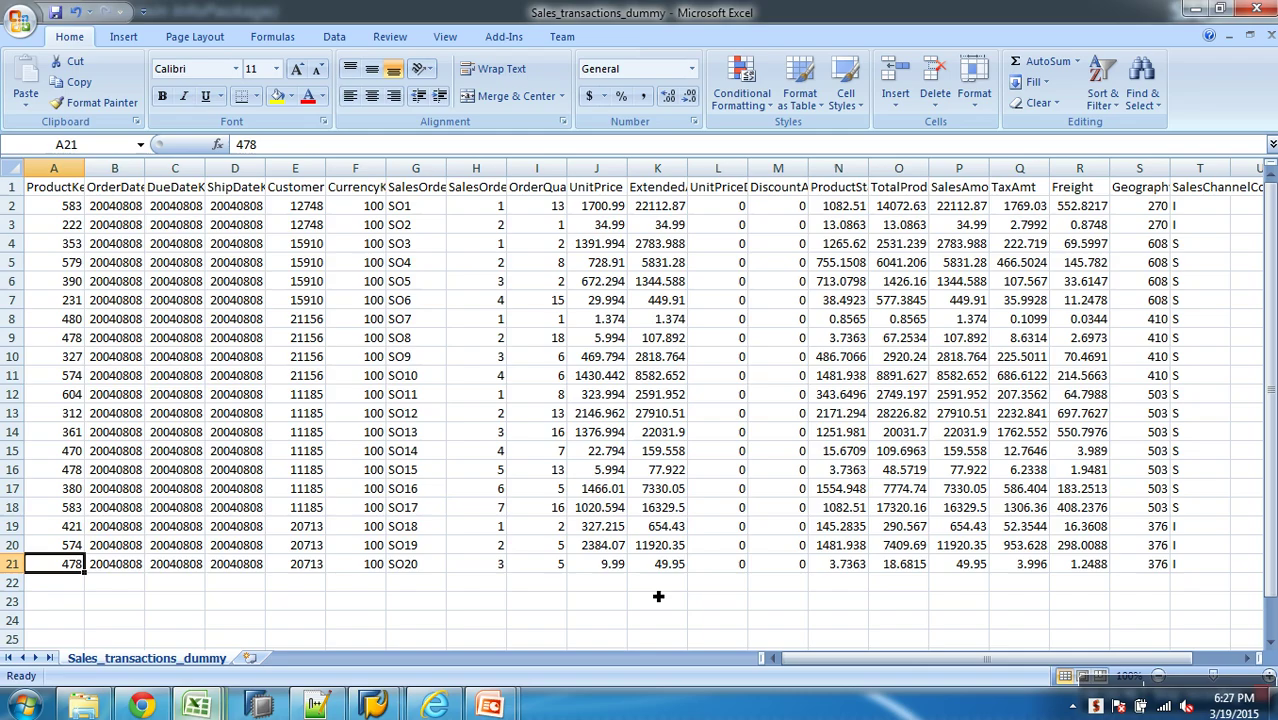
pyautogui.hotkey('alt', 'Tab')
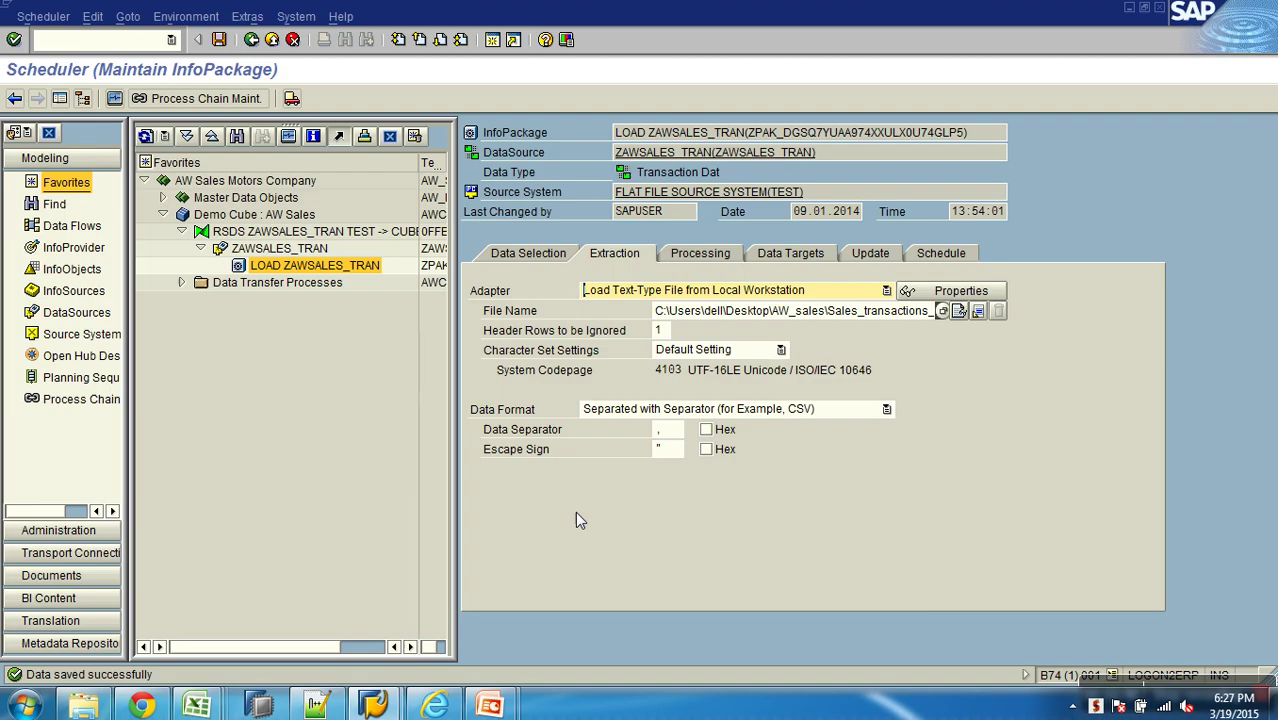
pyautogui.click(522, 254)
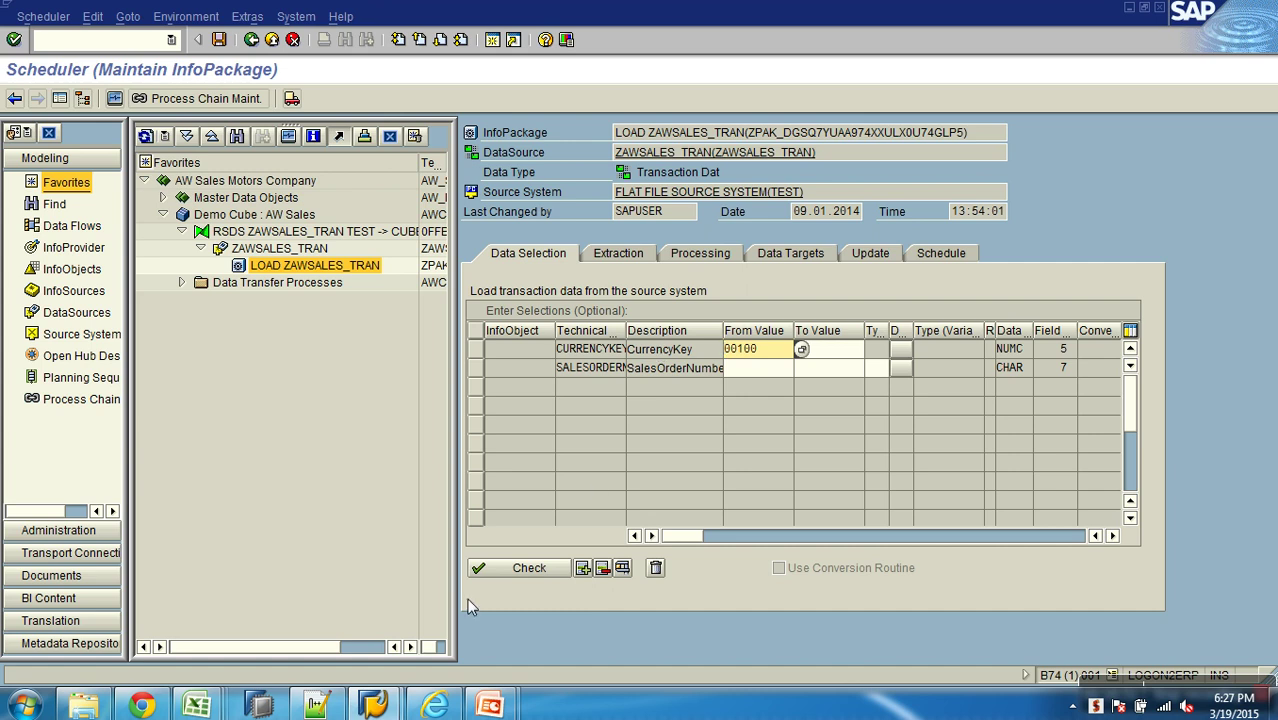
# - Widen the CustomerKey column of Sales_transactions_dummy in Excel and examine which records belong to each customer
pyautogui.moveTo(212, 708)
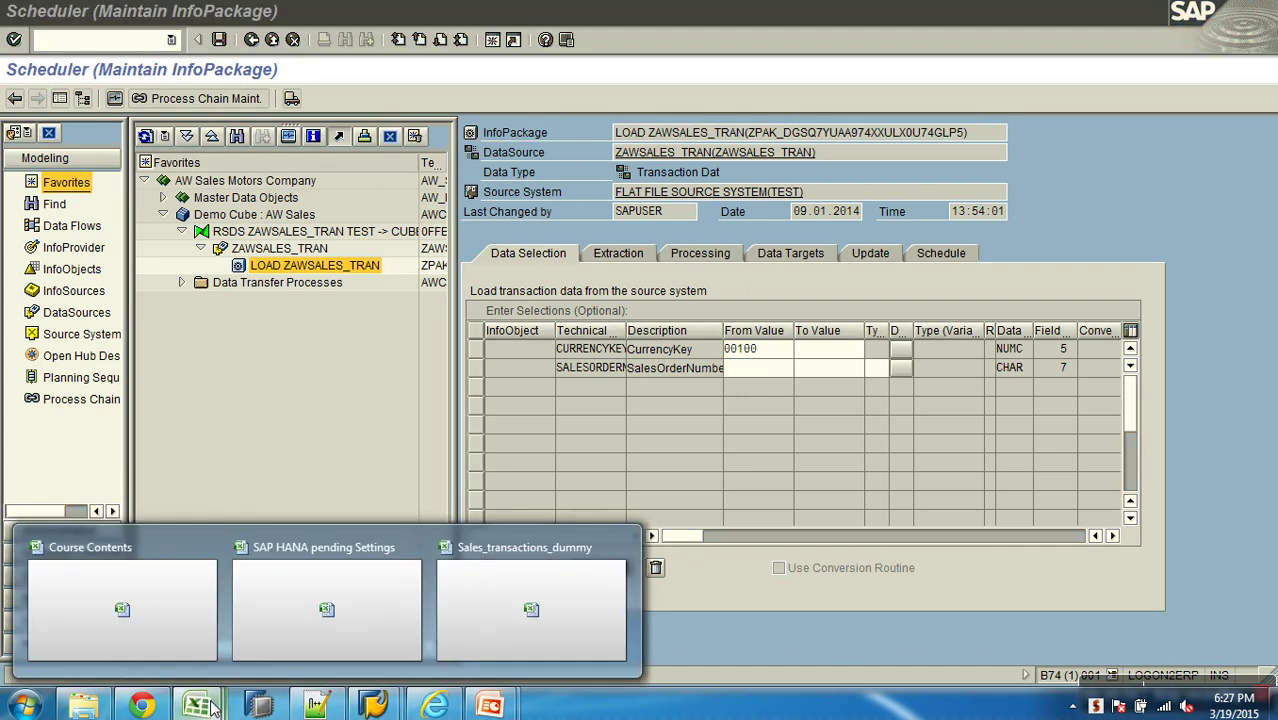
pyautogui.click(490, 630)
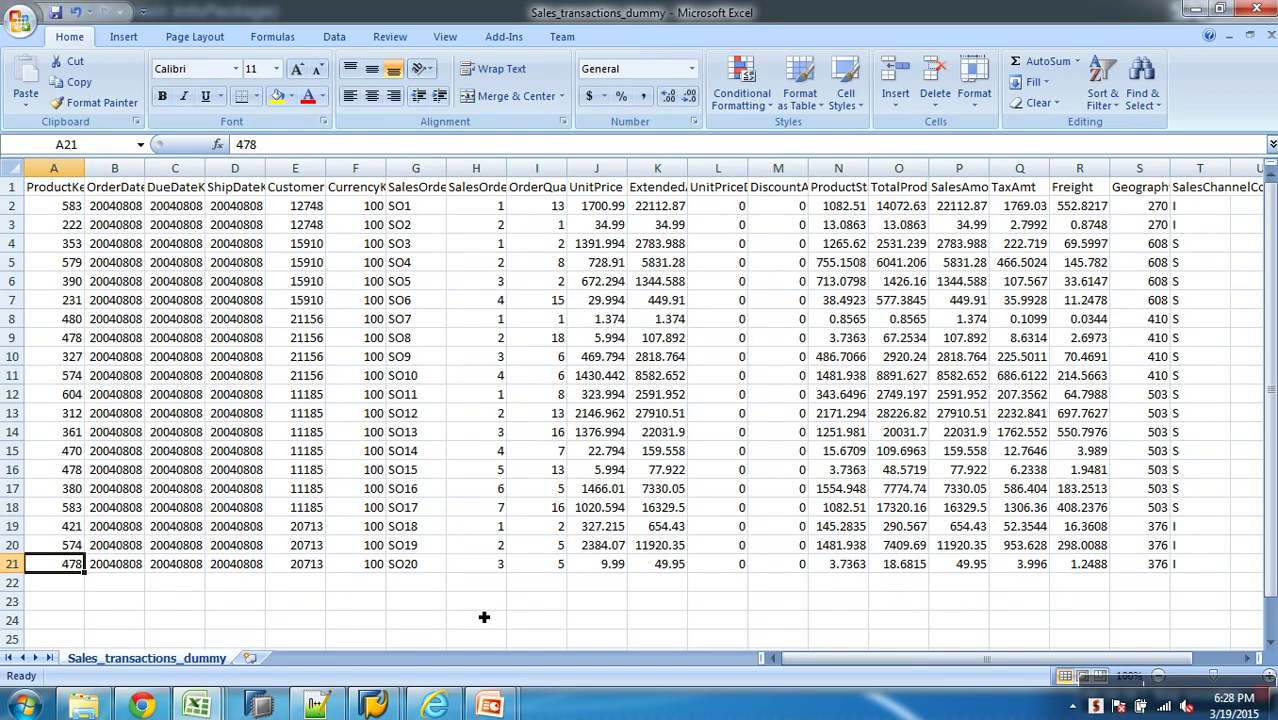
pyautogui.moveTo(325, 168); pyautogui.dragTo(337, 168)
pyautogui.click(318, 212)
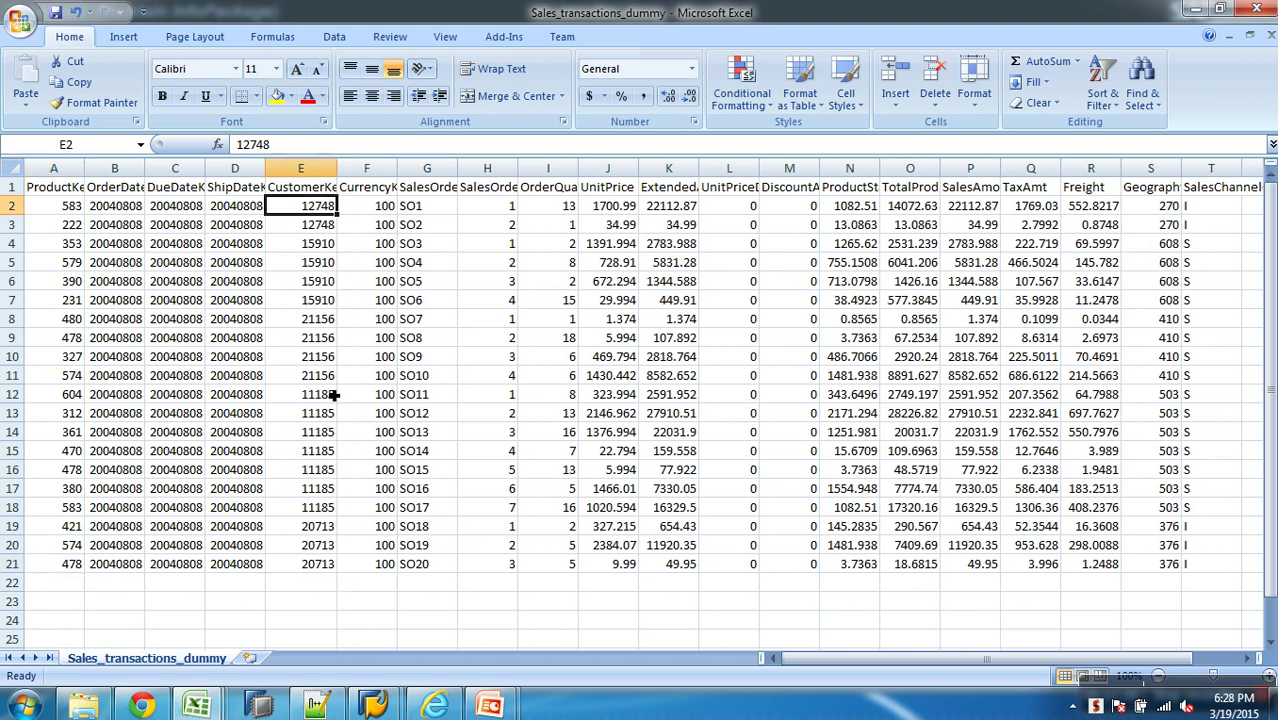
pyautogui.click(318, 262)
pyautogui.click(318, 328)
pyautogui.click(314, 376)
pyautogui.moveTo(318, 214); pyautogui.dragTo(322, 227)
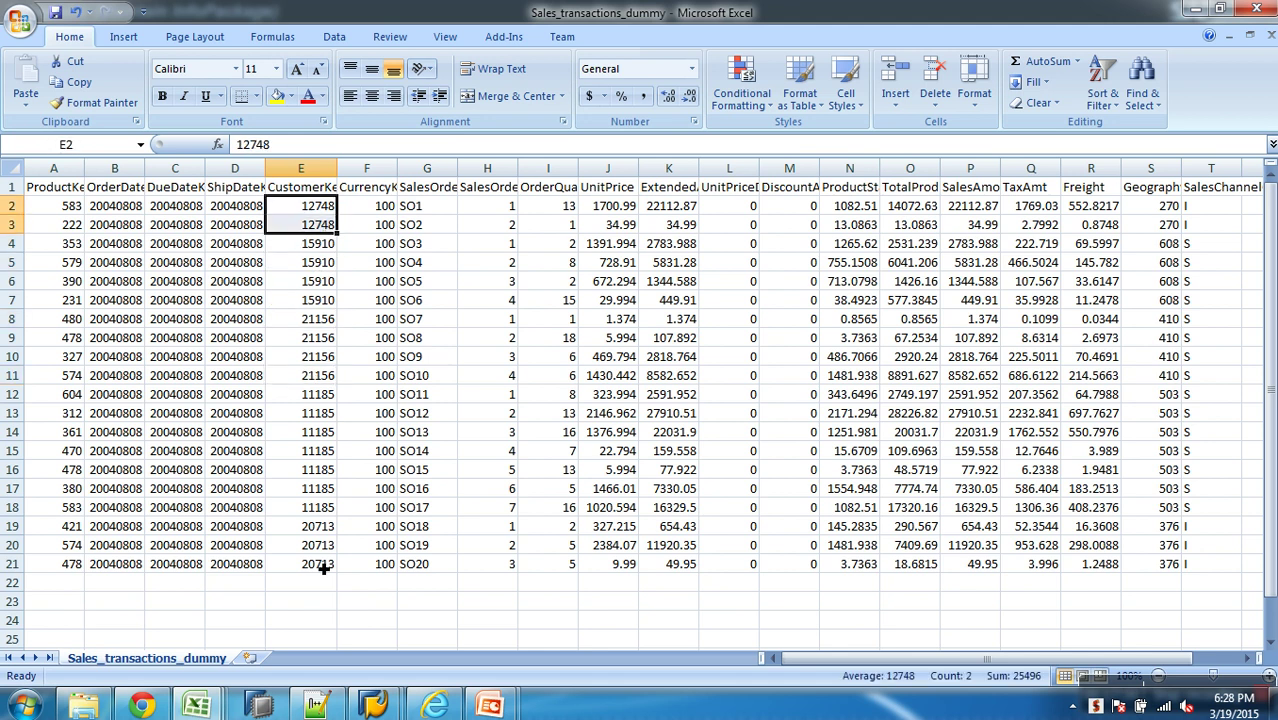
pyautogui.click(323, 211)
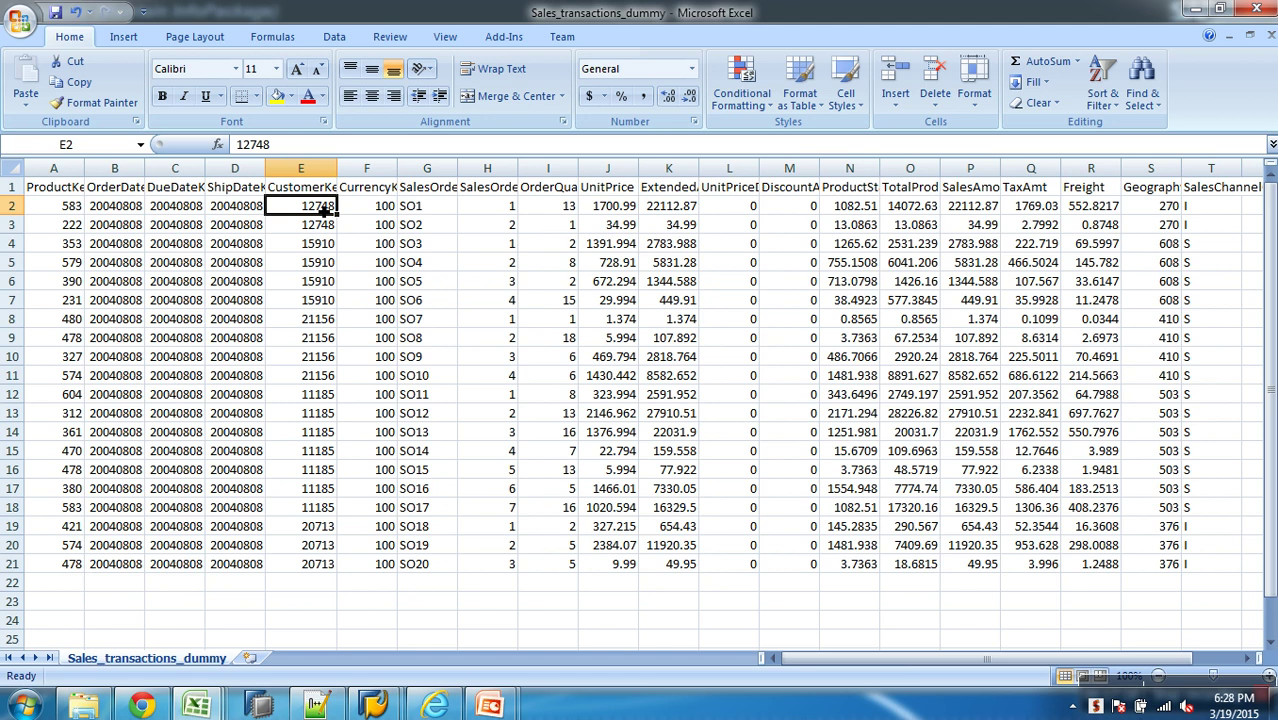
pyautogui.click(328, 322)
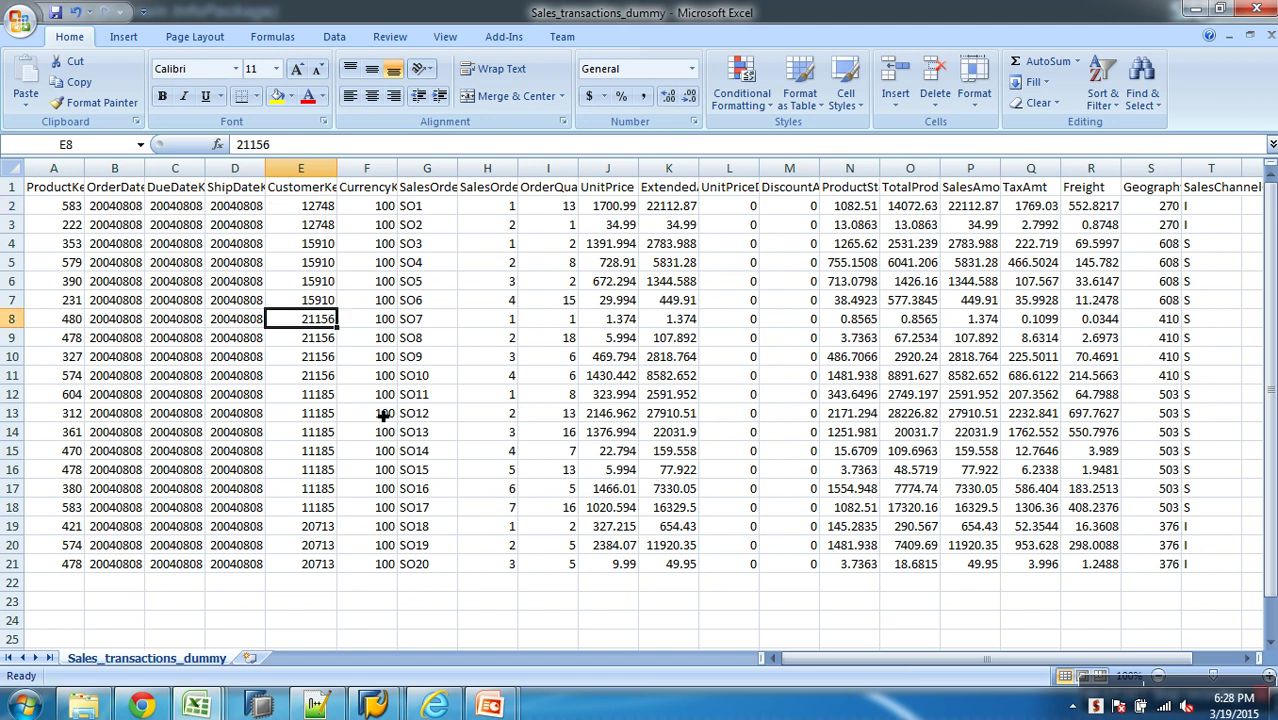
pyautogui.moveTo(332, 333); pyautogui.dragTo(330, 378)
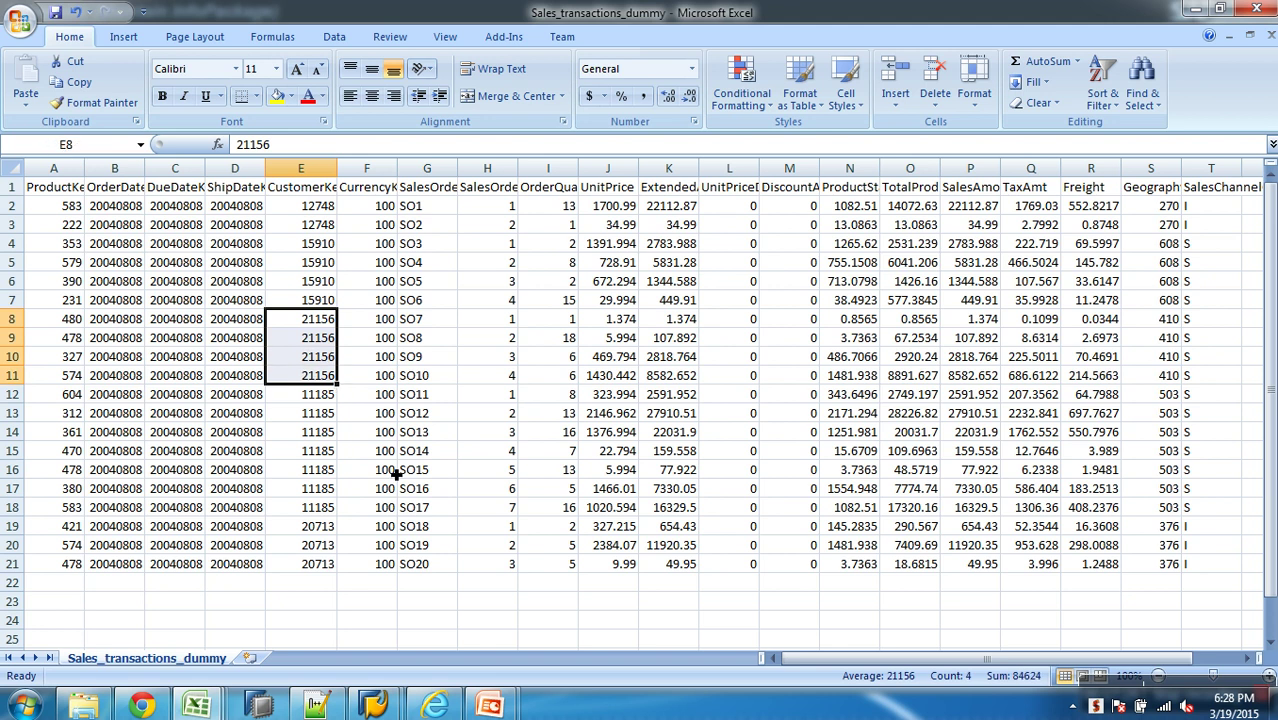
# - Close Sales_transactions_dummy in Excel without saving, reopen it from AW_sales for a check, close it, and return to the InfoPackage in SAP
pyautogui.click(1270, 37)
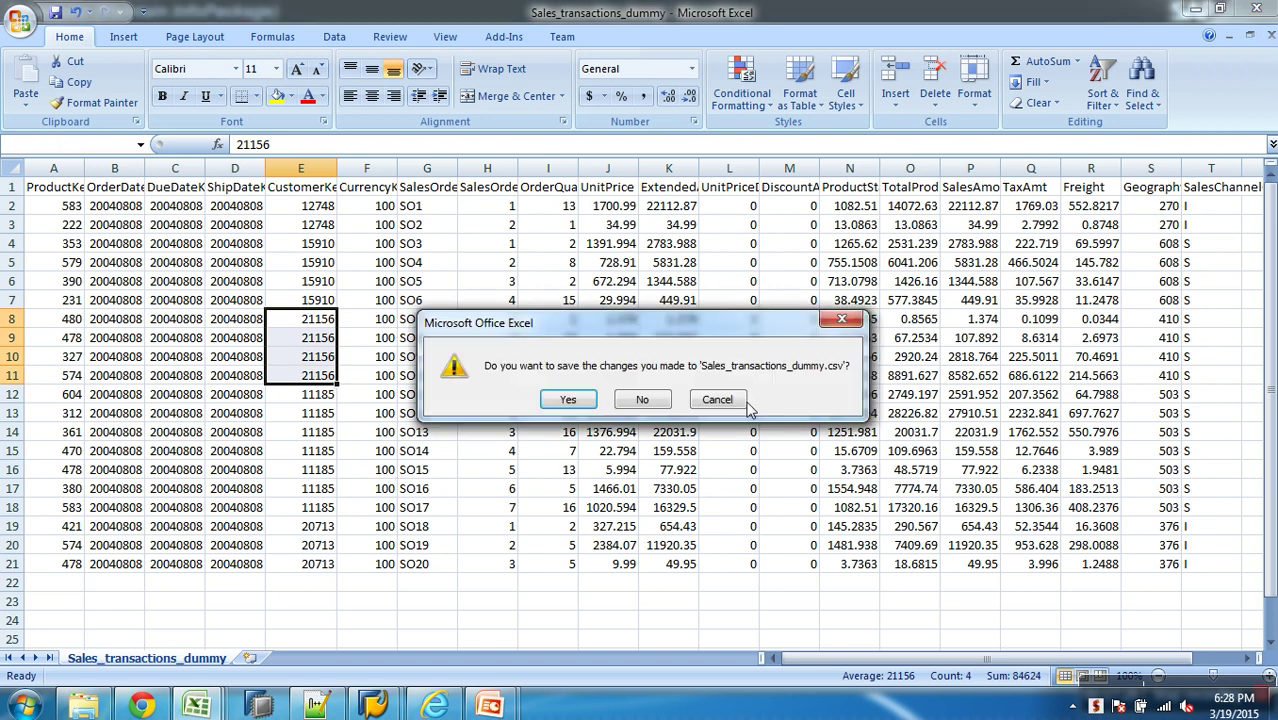
pyautogui.click(642, 400)
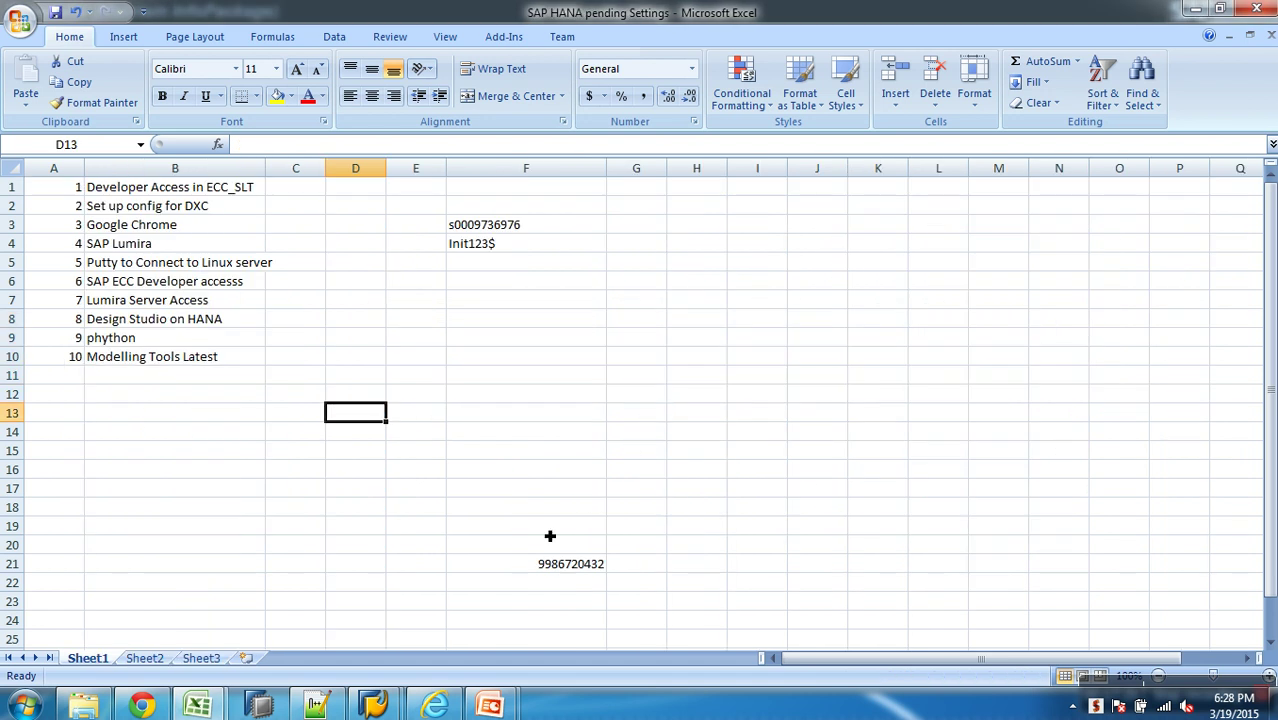
pyautogui.click(96, 704)
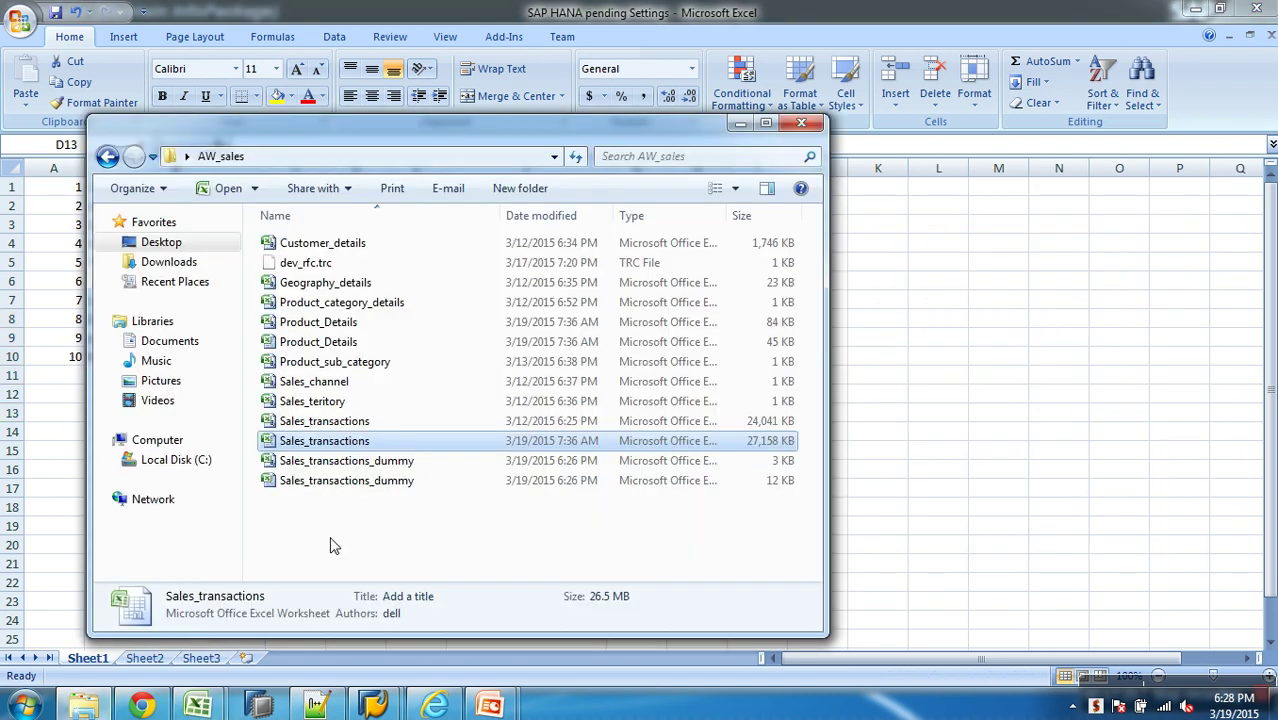
pyautogui.doubleClick(378, 462)
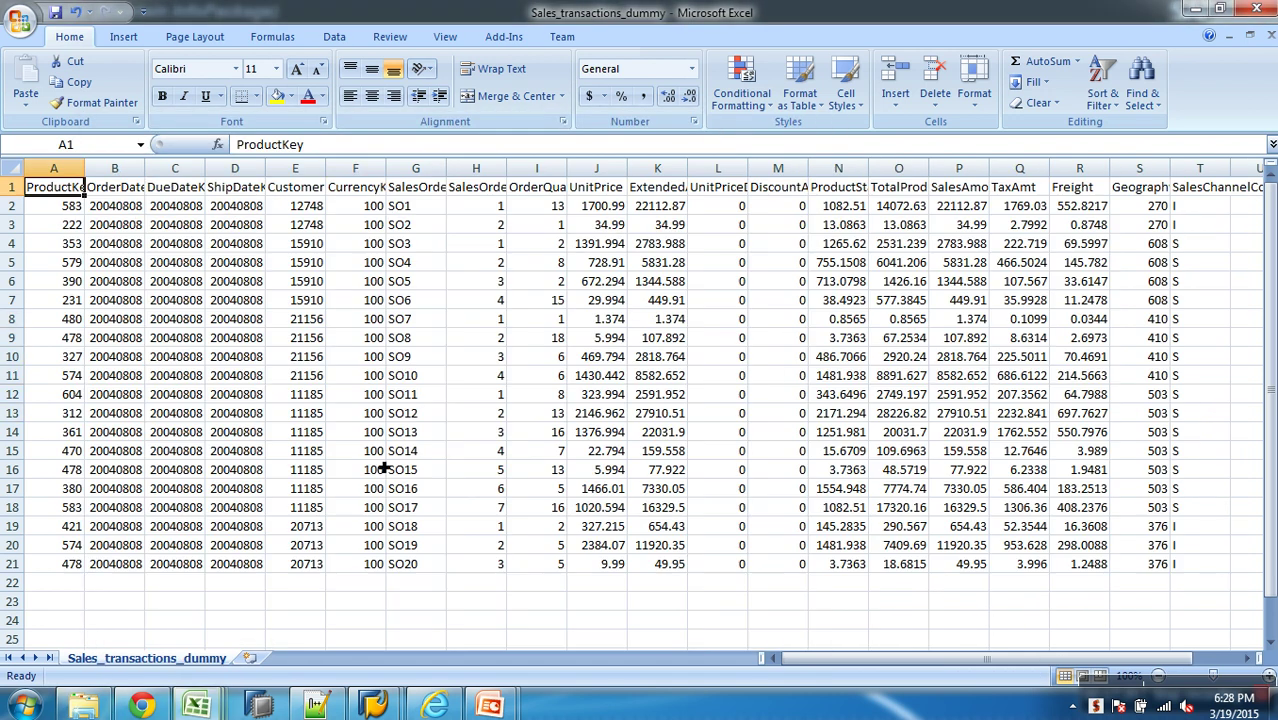
pyautogui.click(1271, 35)
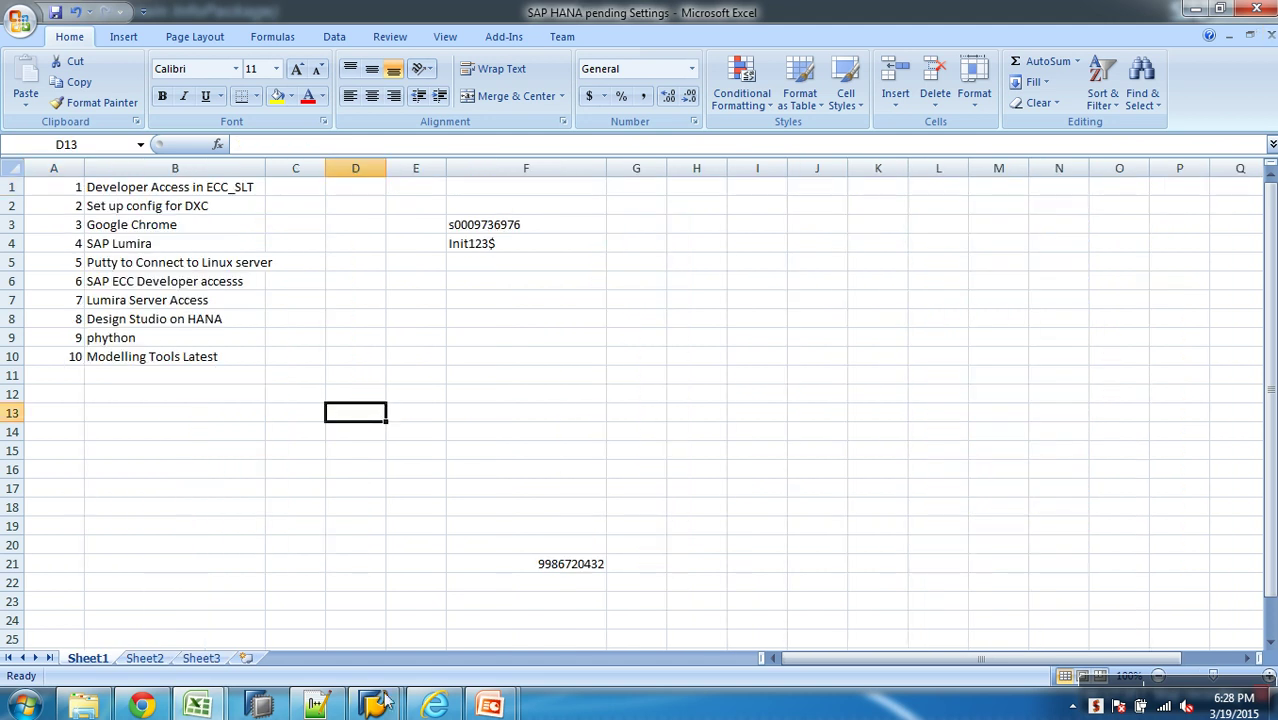
pyautogui.moveTo(380, 703)
pyautogui.click(428, 643)
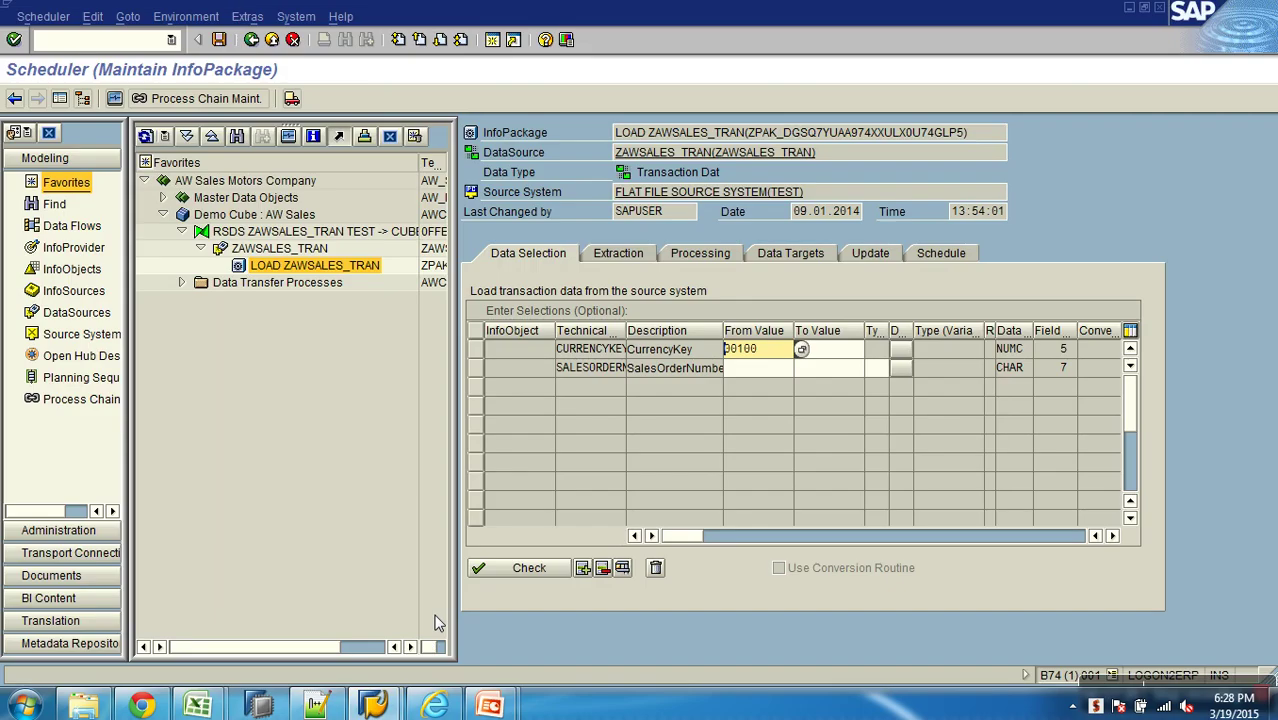
# - Open the ZAWSALES_TRAN DataSource for change and bring up the selection settings of the CUSTOMERKEY field
pyautogui.click(678, 367)
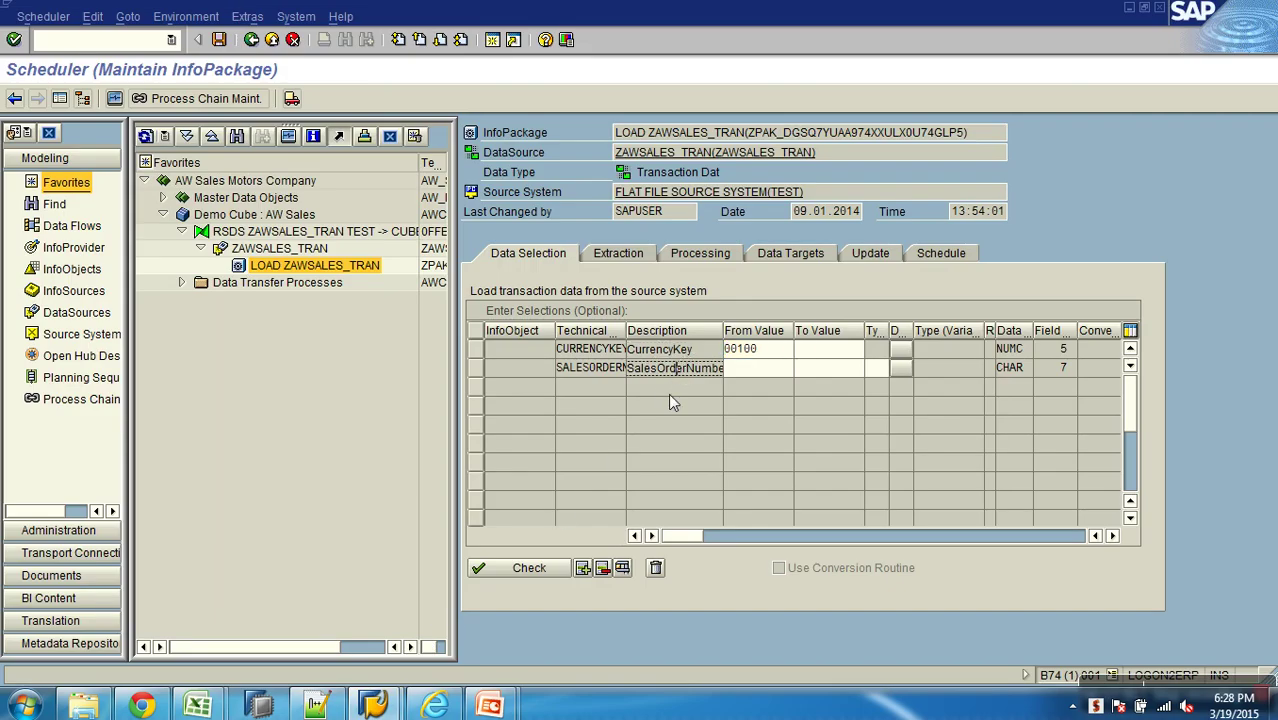
pyautogui.rightClick(313, 250)
pyautogui.click(340, 282)
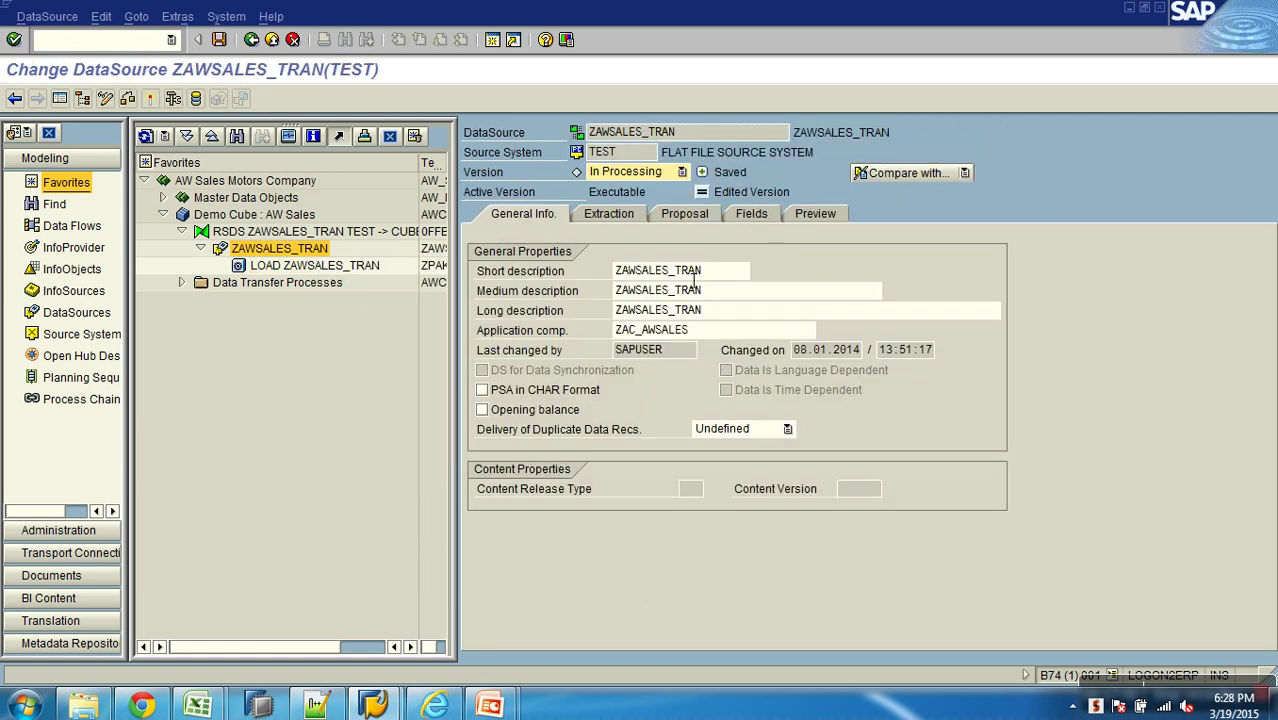
pyautogui.click(758, 215)
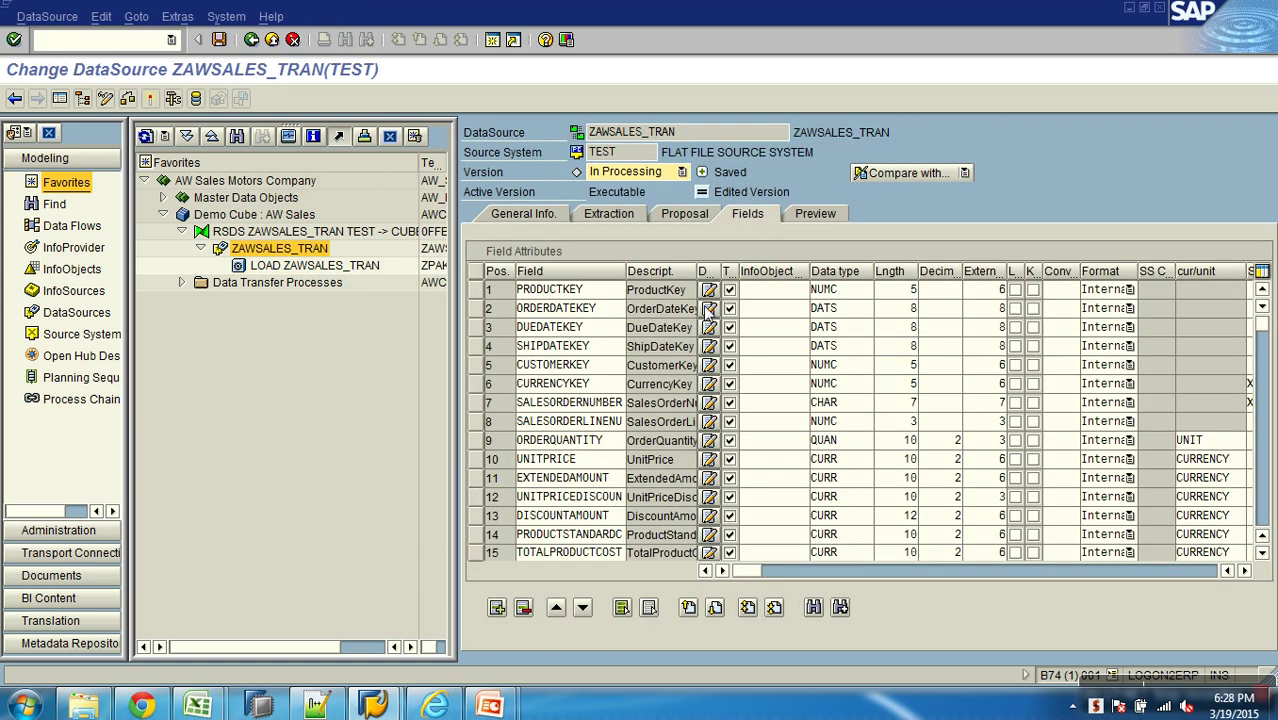
pyautogui.click(476, 365)
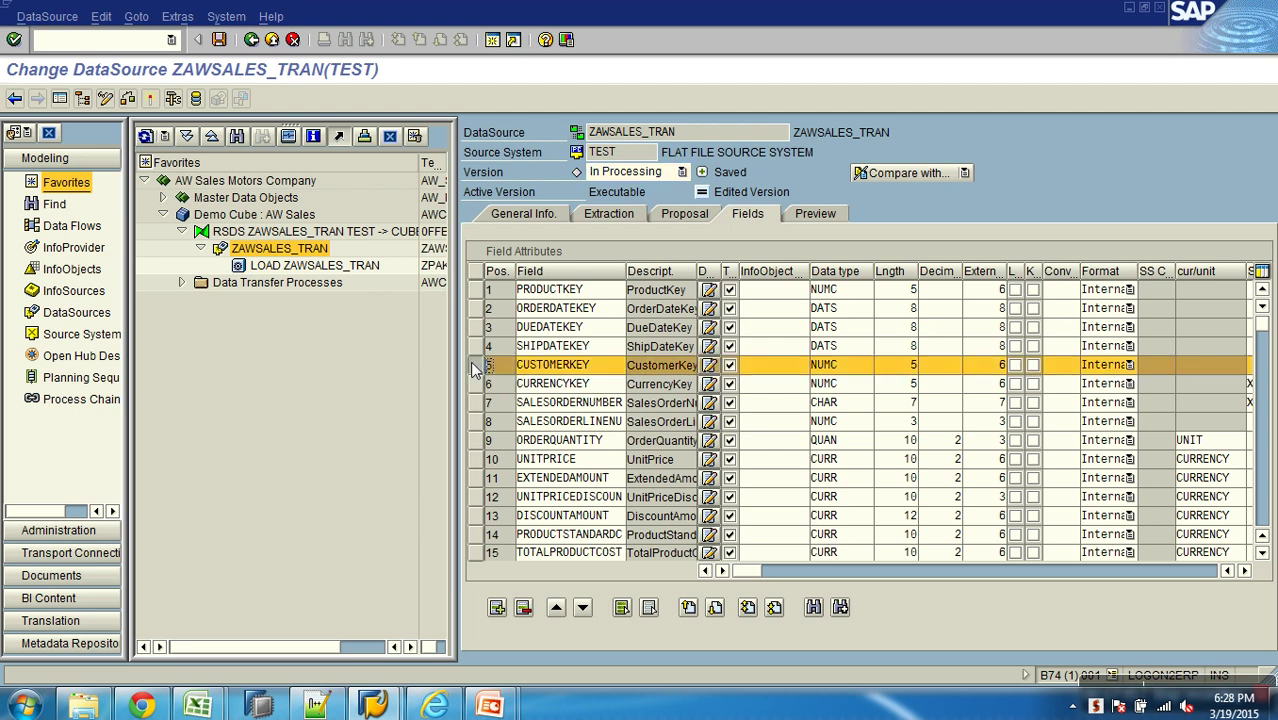
pyautogui.click(1245, 571)
pyautogui.click(1245, 571)
pyautogui.click(1245, 571)
pyautogui.click(1245, 571)
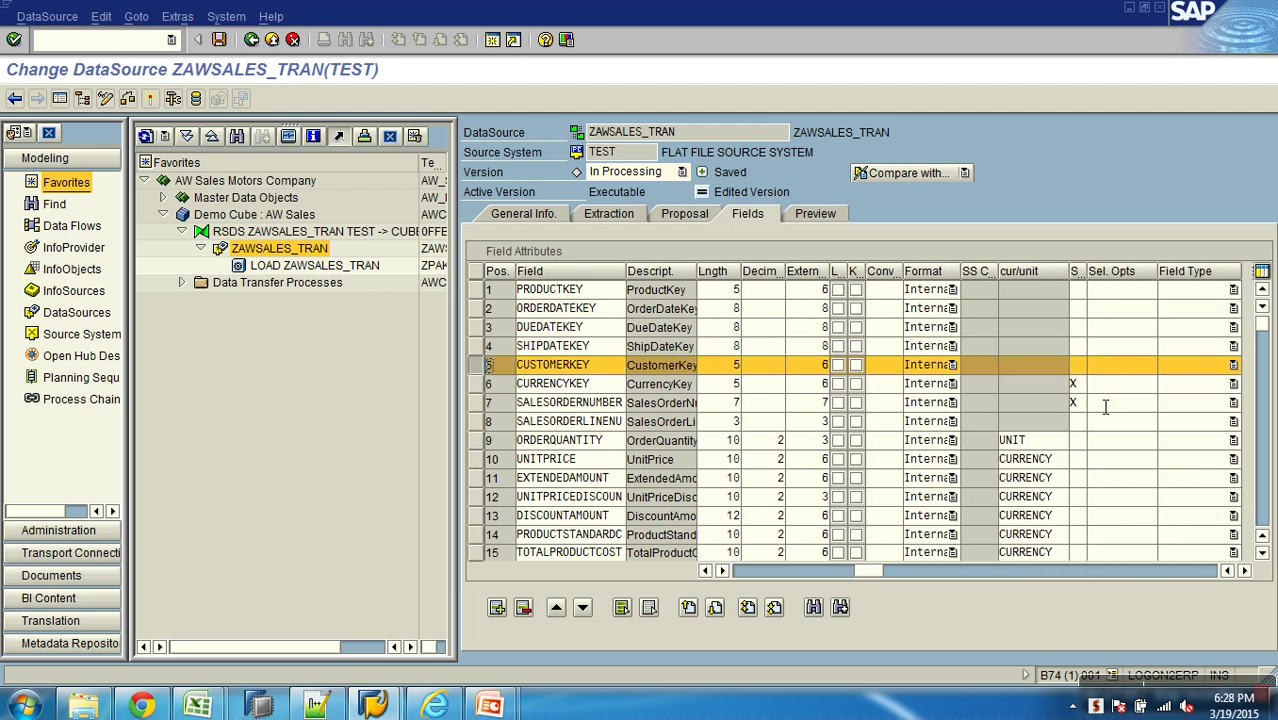
# - Mark CUSTOMERKEY as selectable with option X and activate the ZAWSALES_TRAN DataSource
pyautogui.click(1082, 364)
pyautogui.press('F4')
pyautogui.doubleClick(533, 209)
pyautogui.click(150, 98)
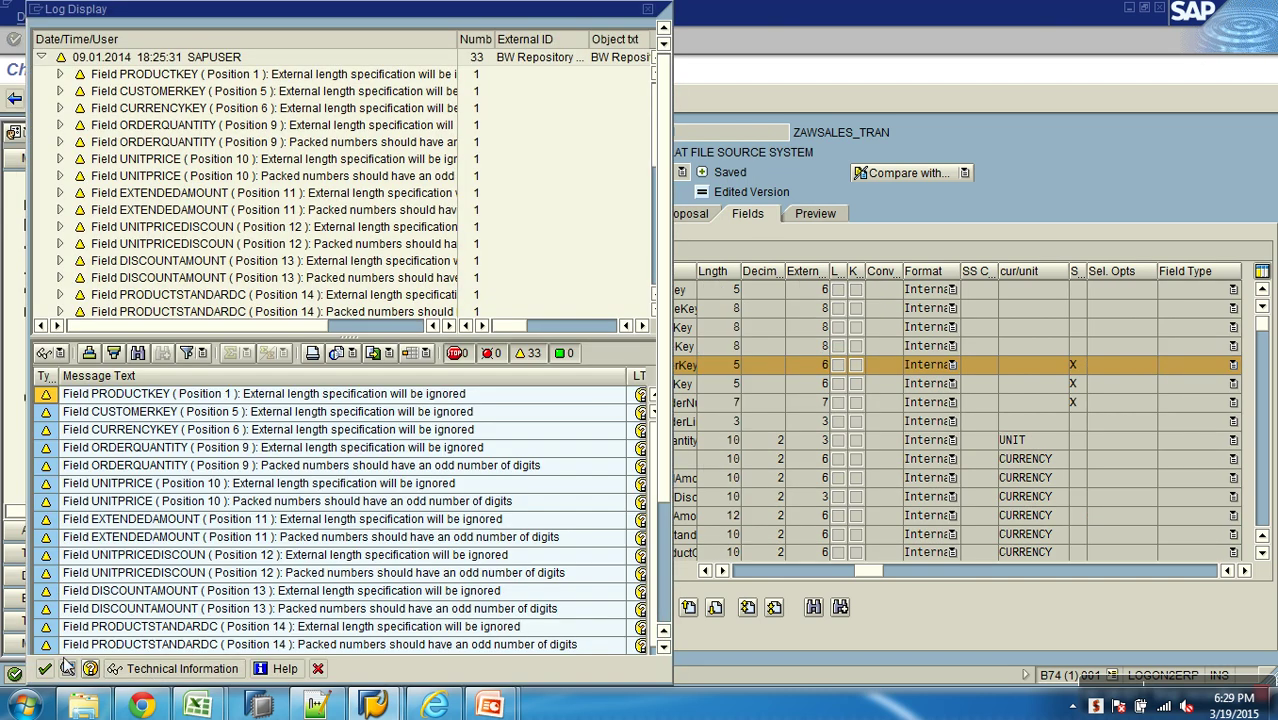
pyautogui.click(46, 671)
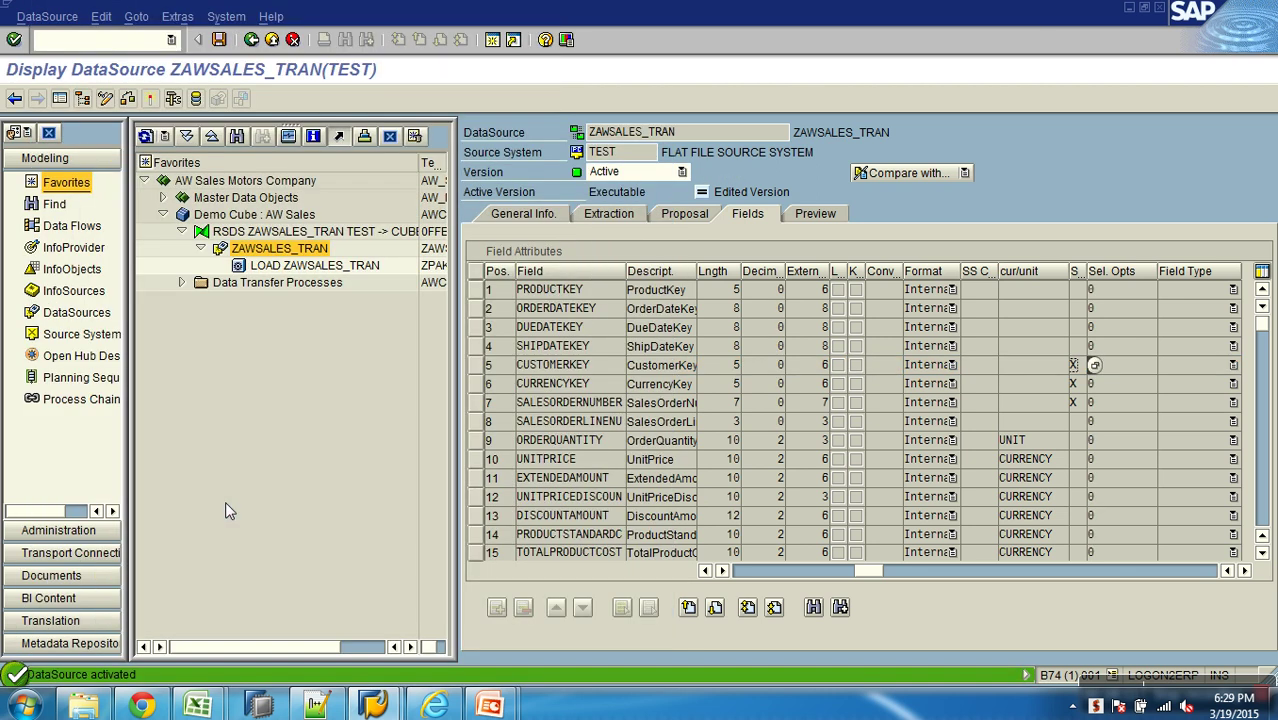
# - Return to the LOAD ZAWSALES_TRAN InfoPackage and clear the CurrencyKey From Value in its data selection
pyautogui.click(733, 572)
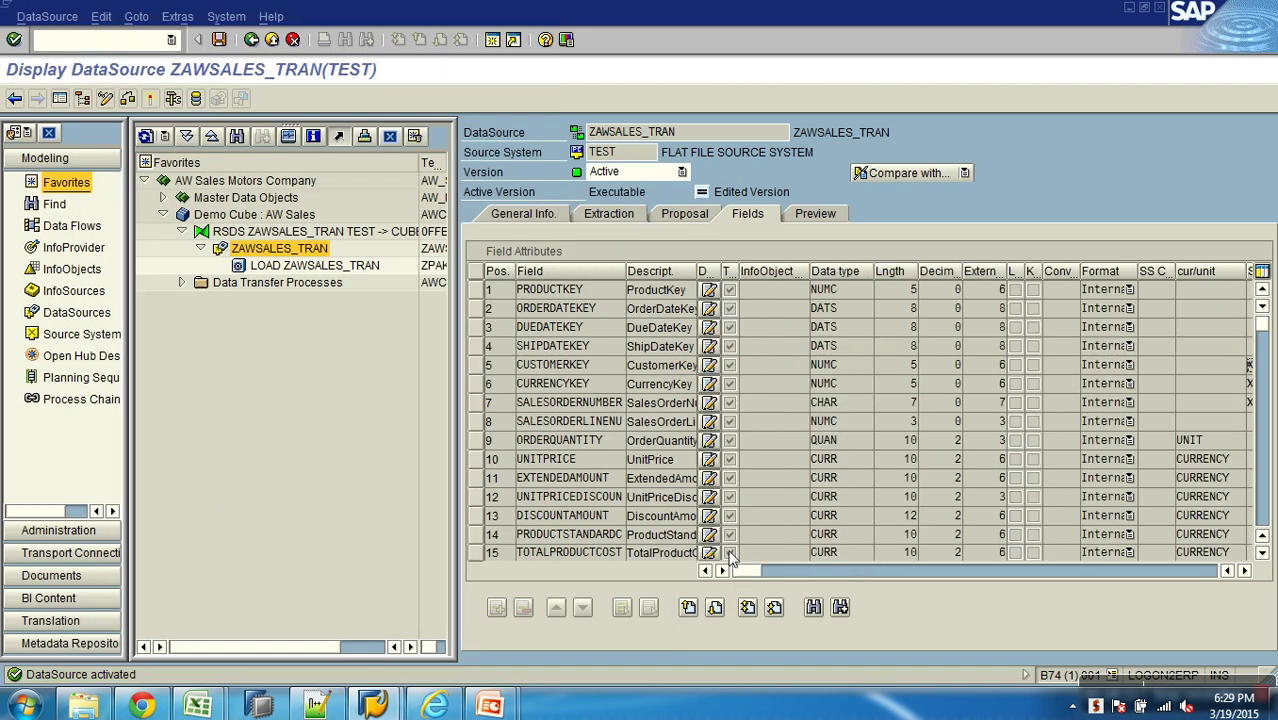
pyautogui.click(251, 39)
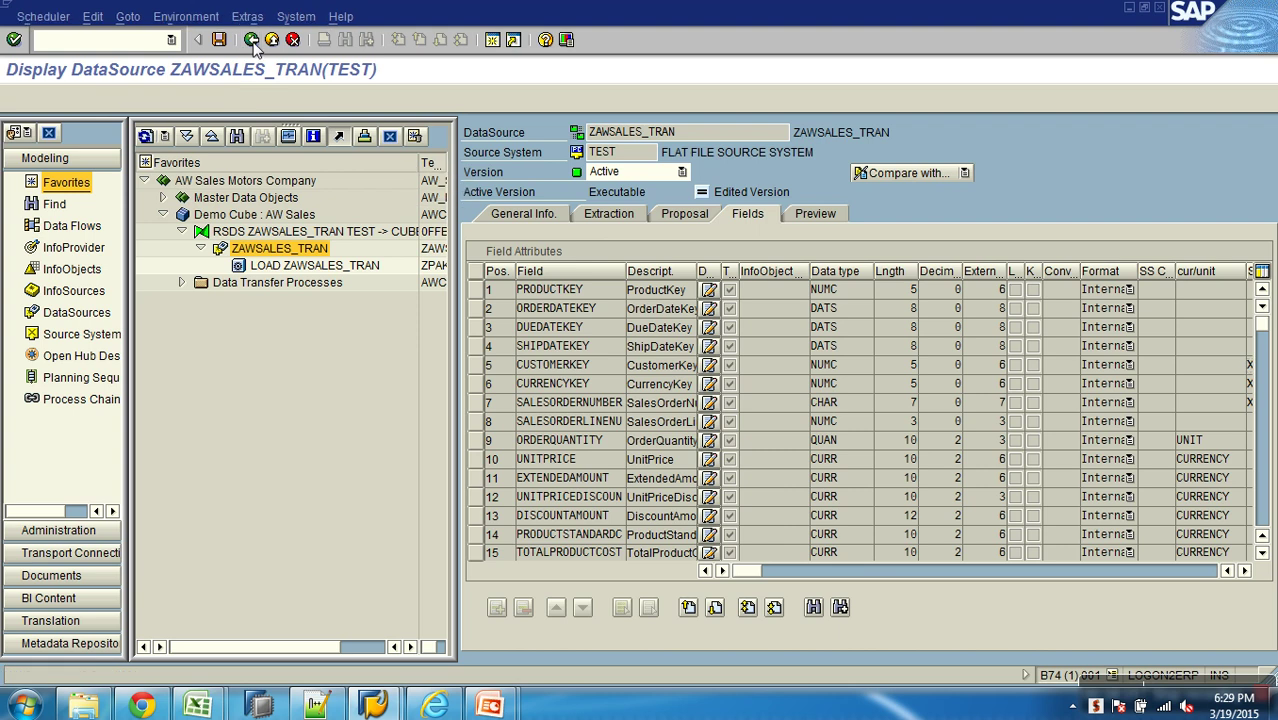
pyautogui.click(553, 253)
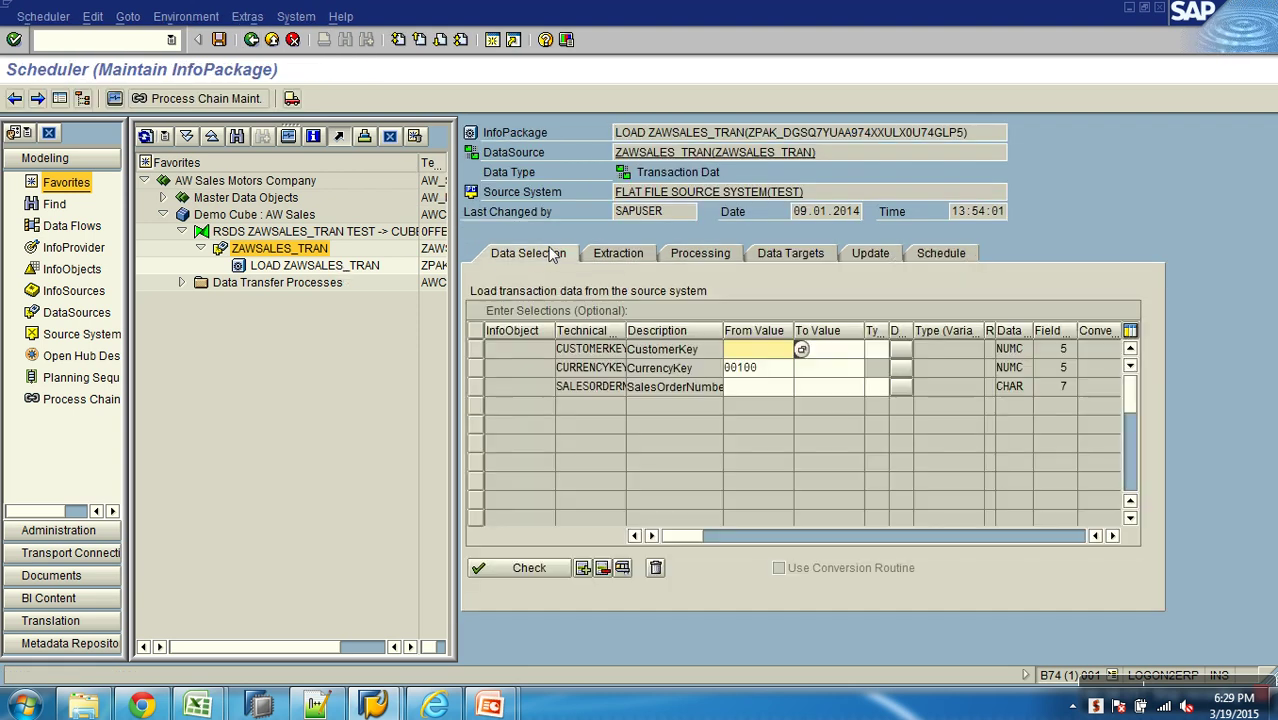
pyautogui.moveTo(774, 375); pyautogui.dragTo(670, 367)
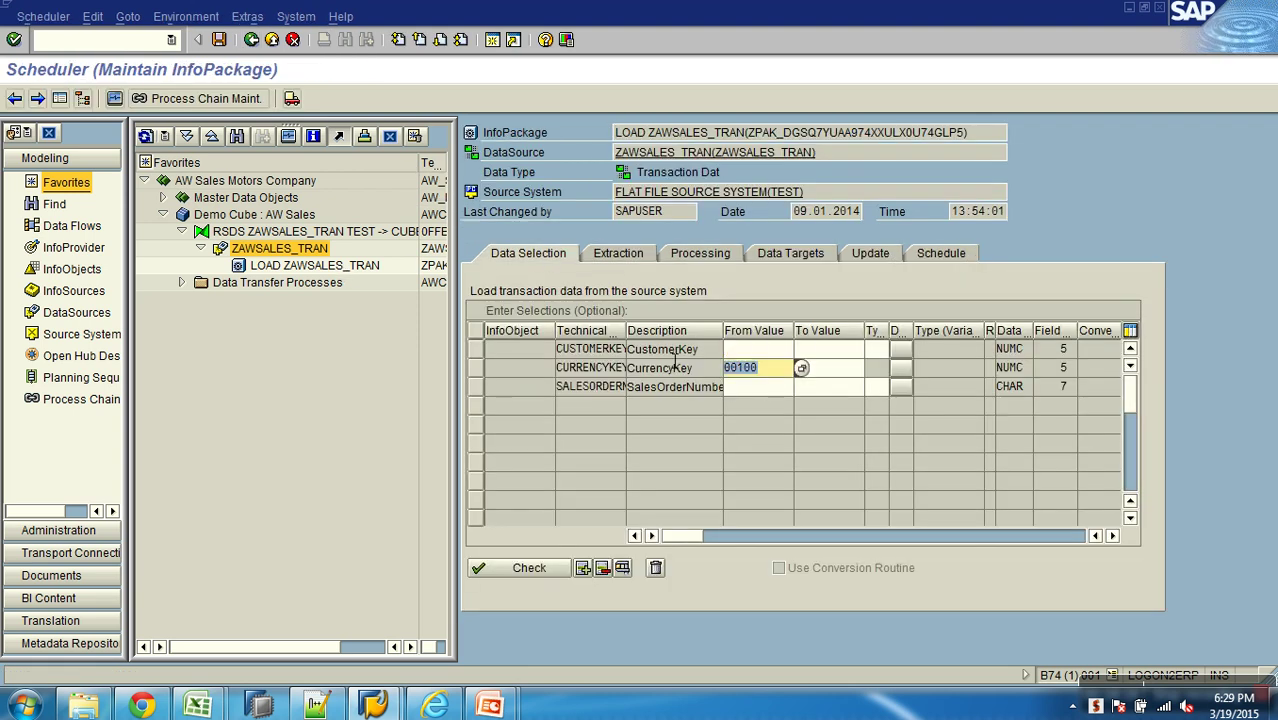
pyautogui.press('Delete')
pyautogui.press('Escape')
pyautogui.click(770, 356)
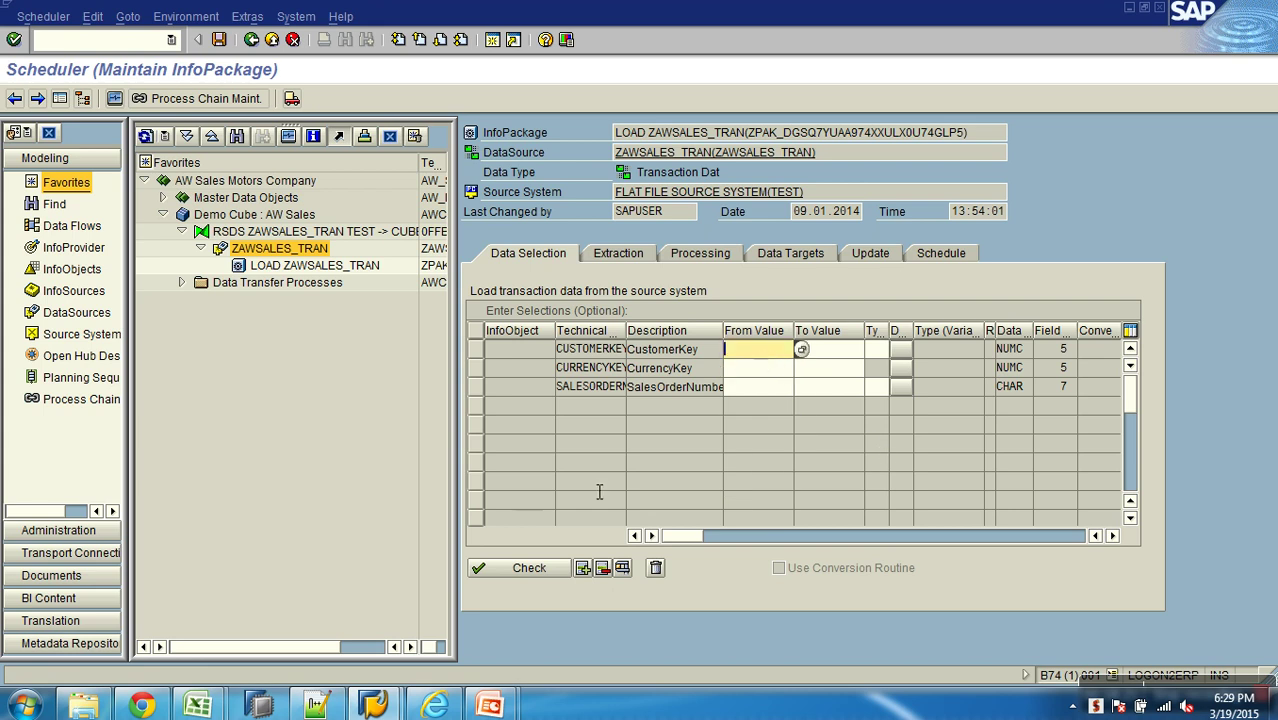
# - Look up a customer key in row 8 of Sales_transactions_dummy in Excel, close the file, and return to SAP
pyautogui.moveTo(205, 705)
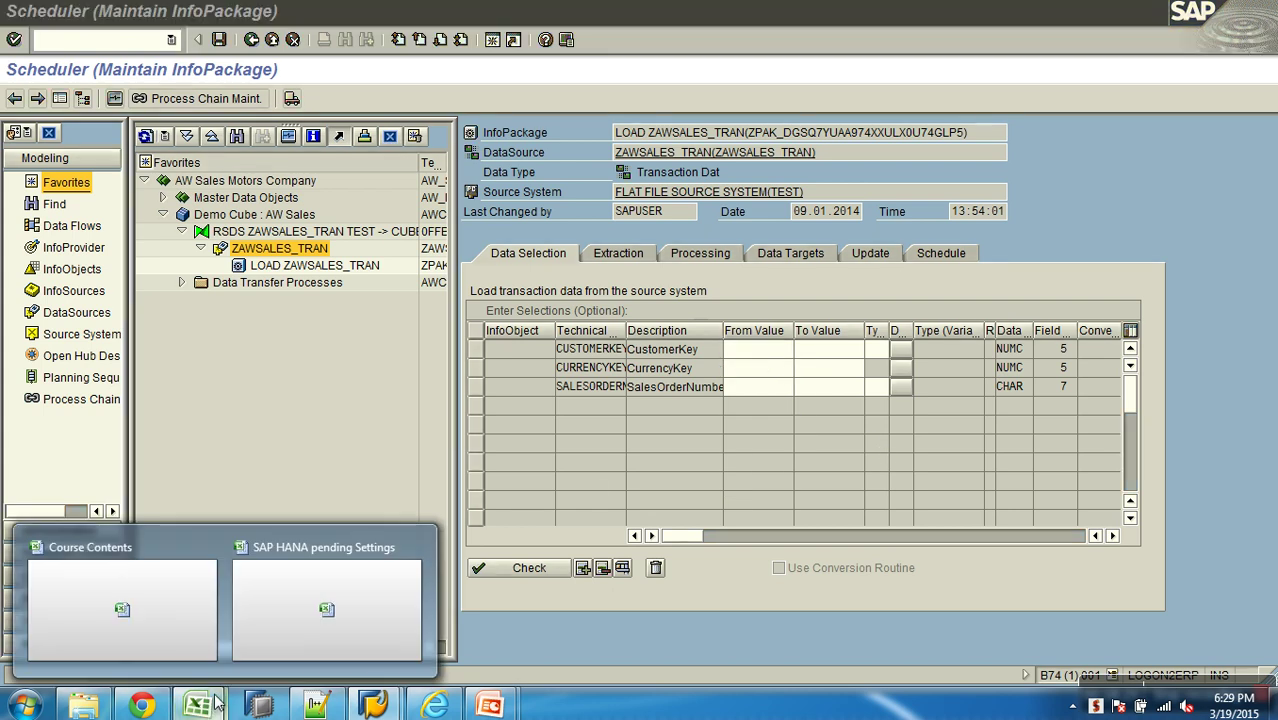
pyautogui.click(285, 640)
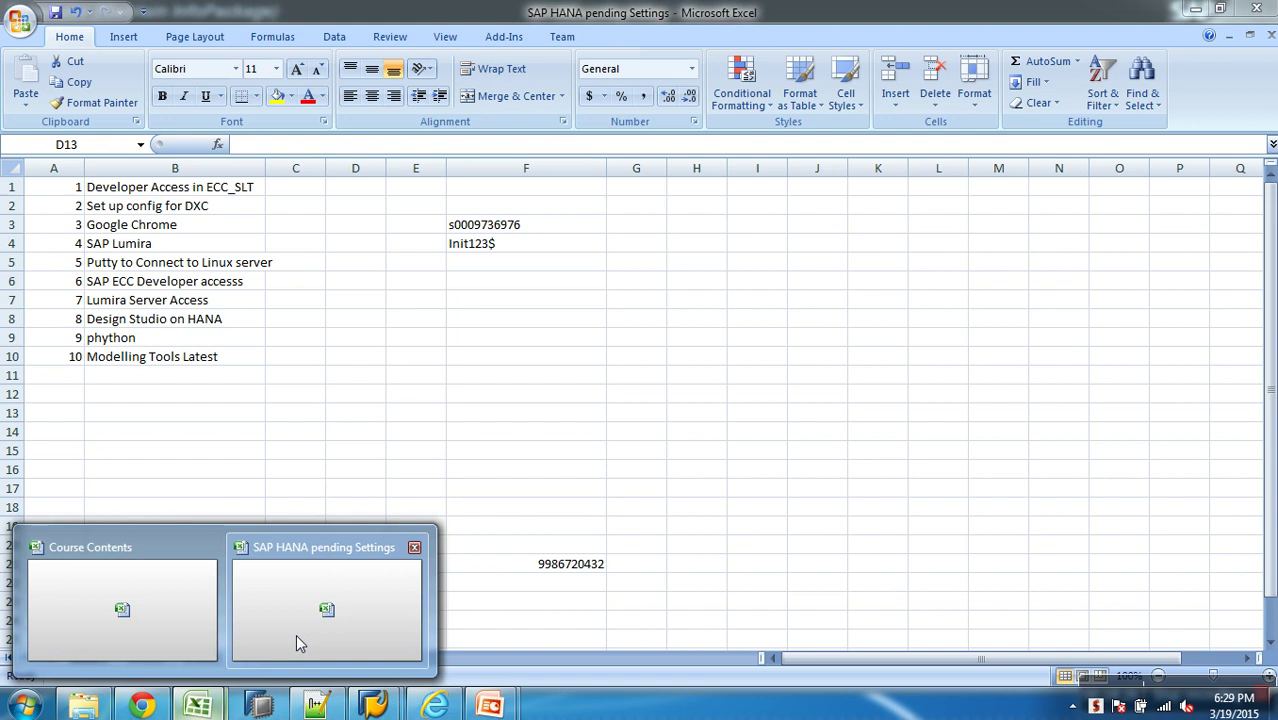
pyautogui.click(100, 706)
pyautogui.doubleClick(347, 467)
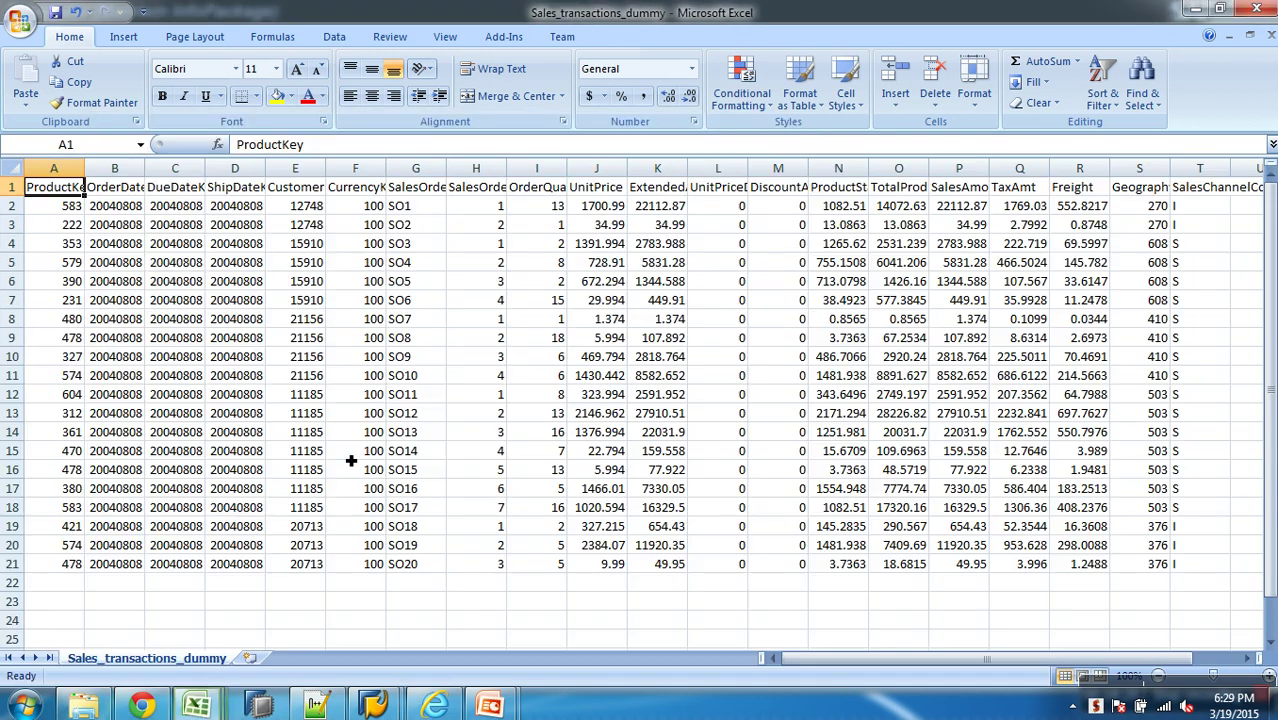
pyautogui.click(317, 325)
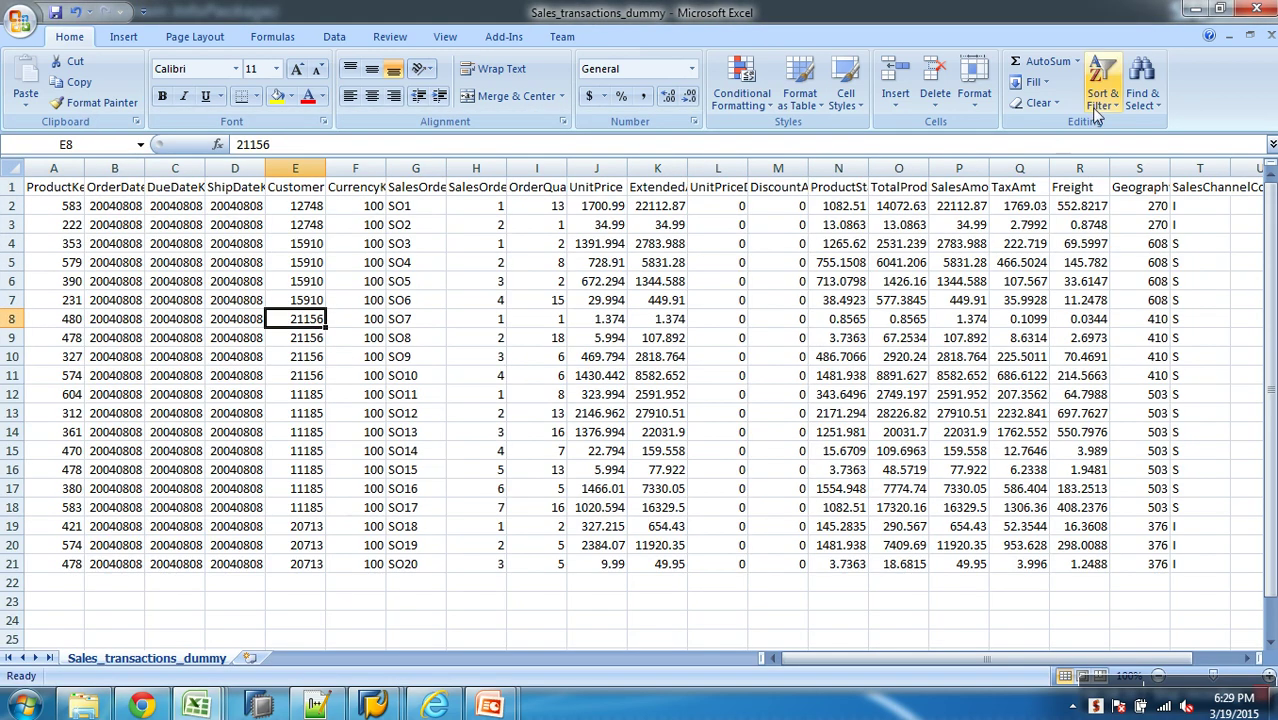
pyautogui.click(1269, 38)
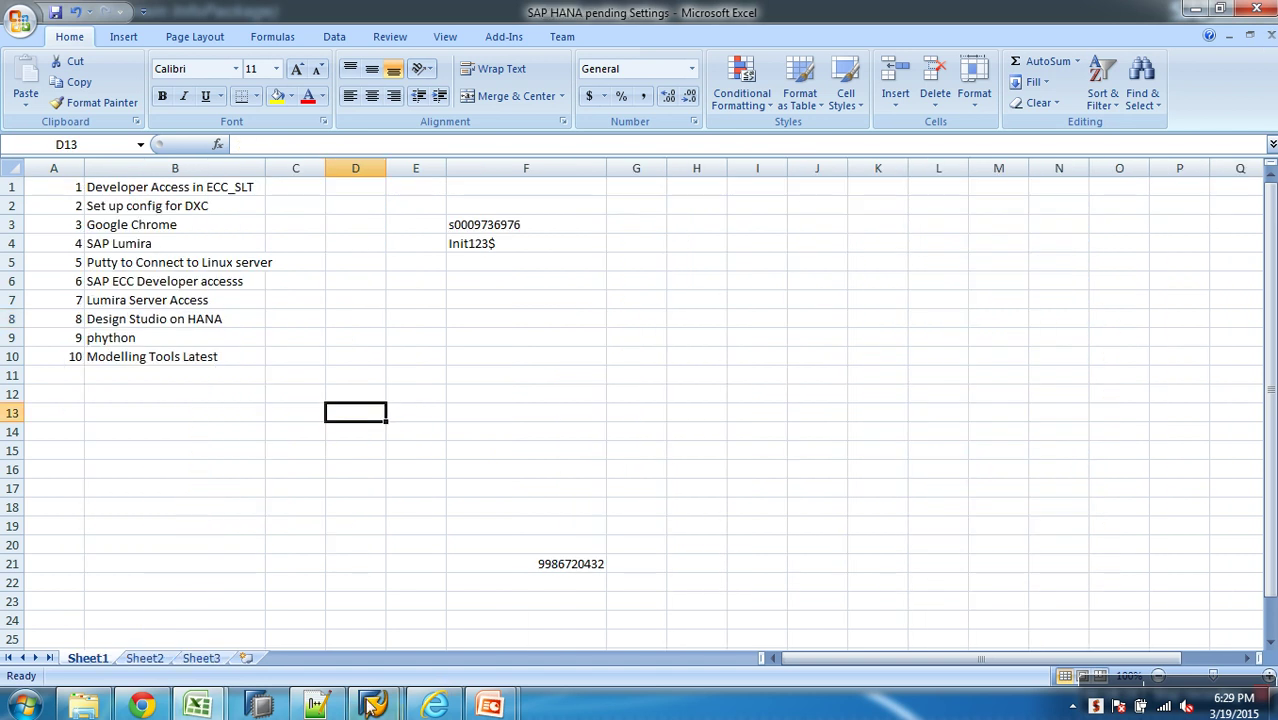
pyautogui.moveTo(373, 706)
pyautogui.click(423, 634)
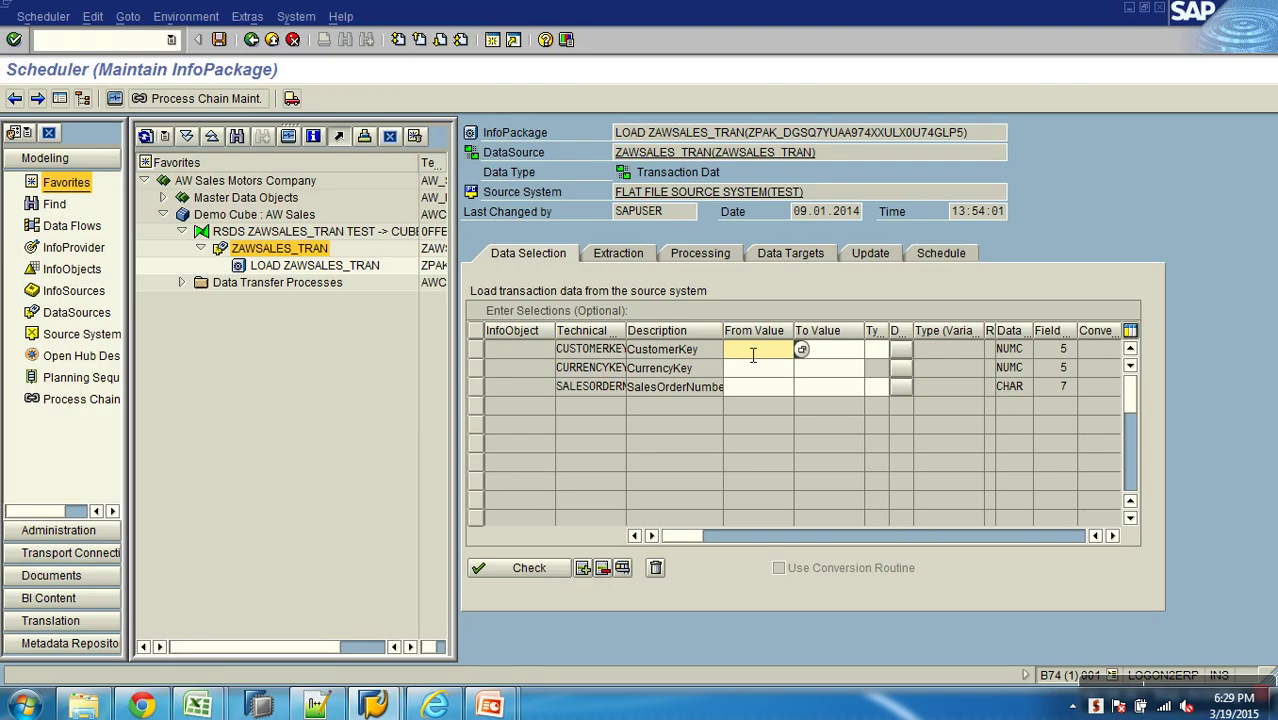
# - Enter the customer key from row 8 of the file as the CustomerKey From Value, check the selection, and save the InfoPackage
pyautogui.write('21')
pyautogui.write('1156')
pyautogui.press('Return')
pyautogui.click(517, 568)
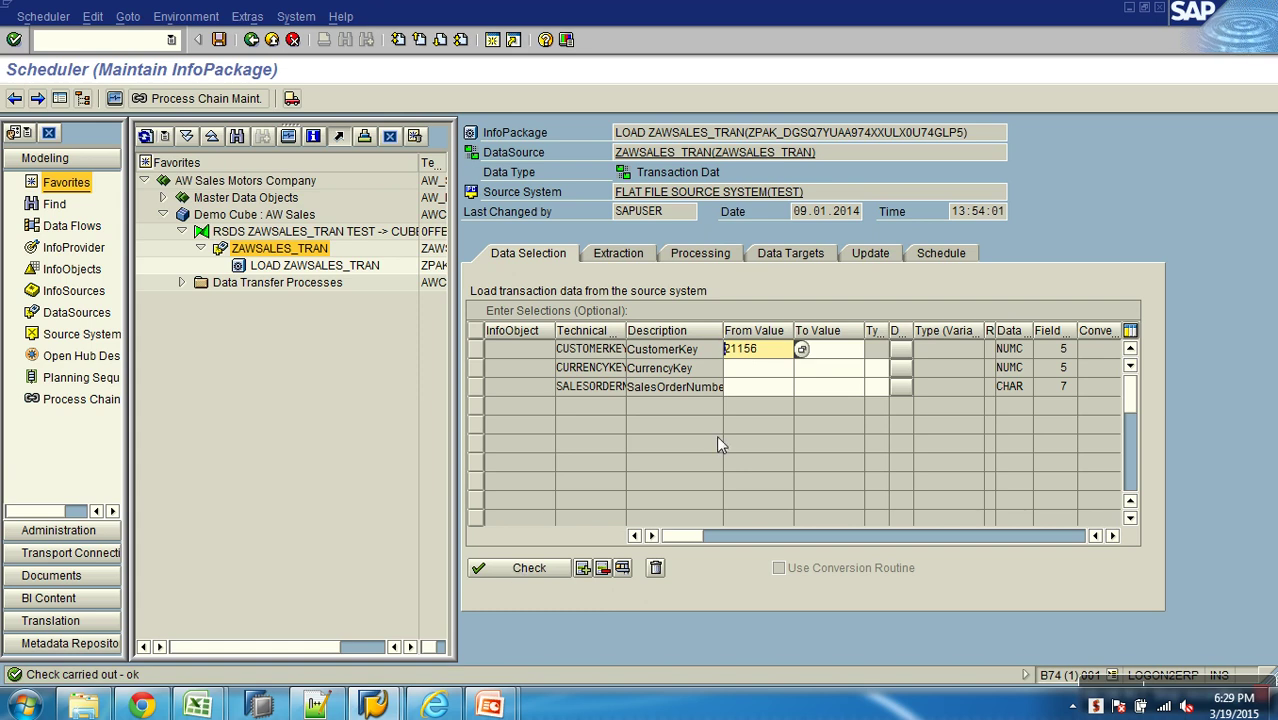
pyautogui.moveTo(768, 352); pyautogui.dragTo(725, 349)
pyautogui.click(219, 38)
# - Review the InfoPackage's extraction, processing, data target, update and schedule settings
pyautogui.click(620, 253)
pyautogui.click(697, 253)
pyautogui.click(617, 253)
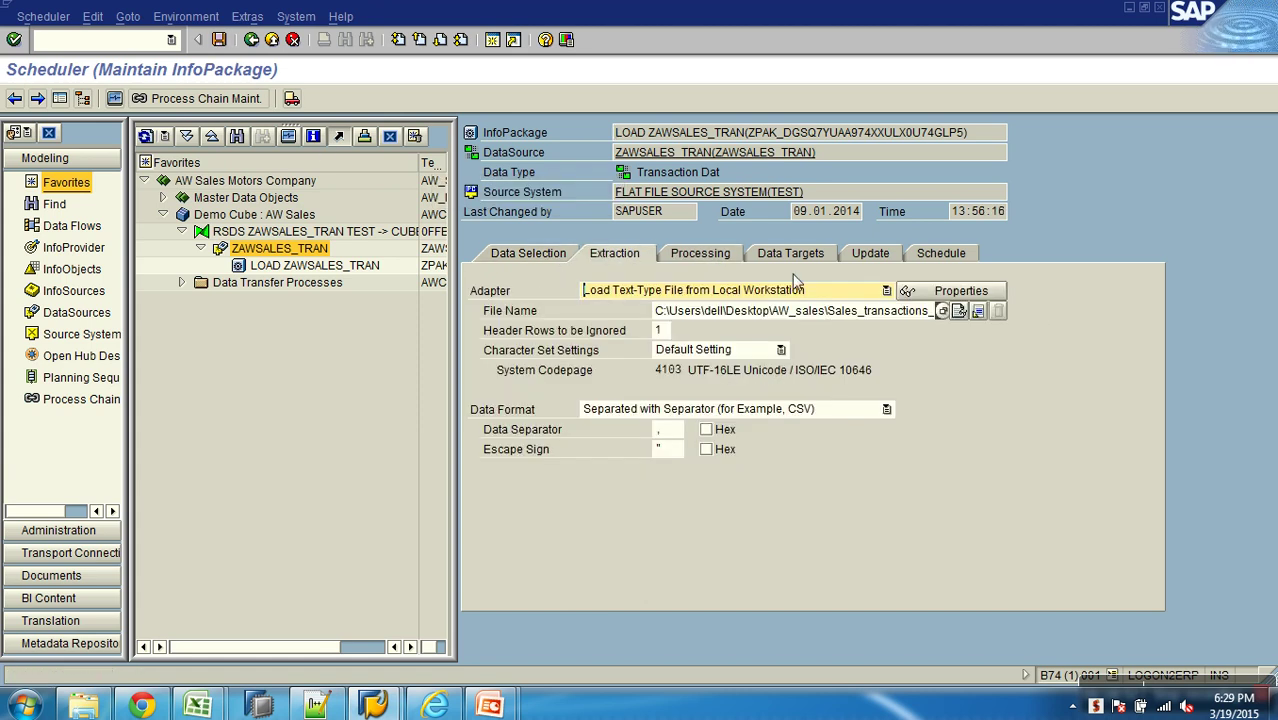
pyautogui.click(722, 254)
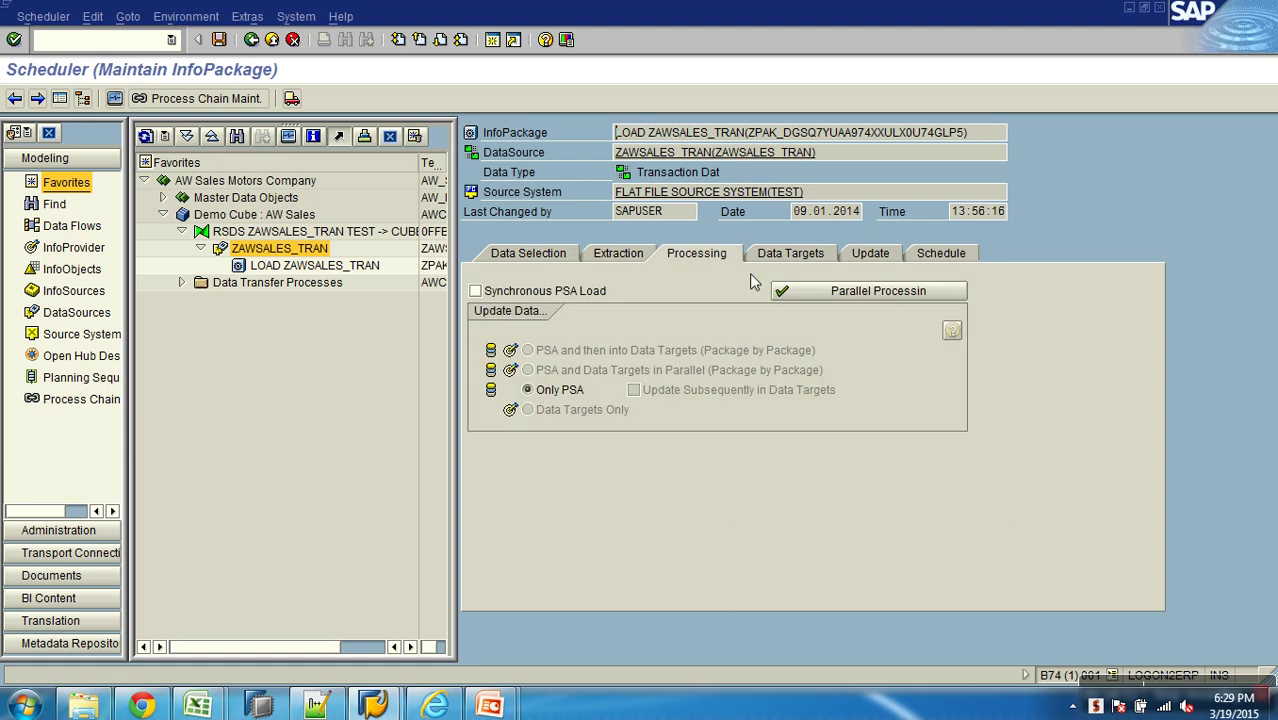
pyautogui.click(778, 255)
pyautogui.click(853, 254)
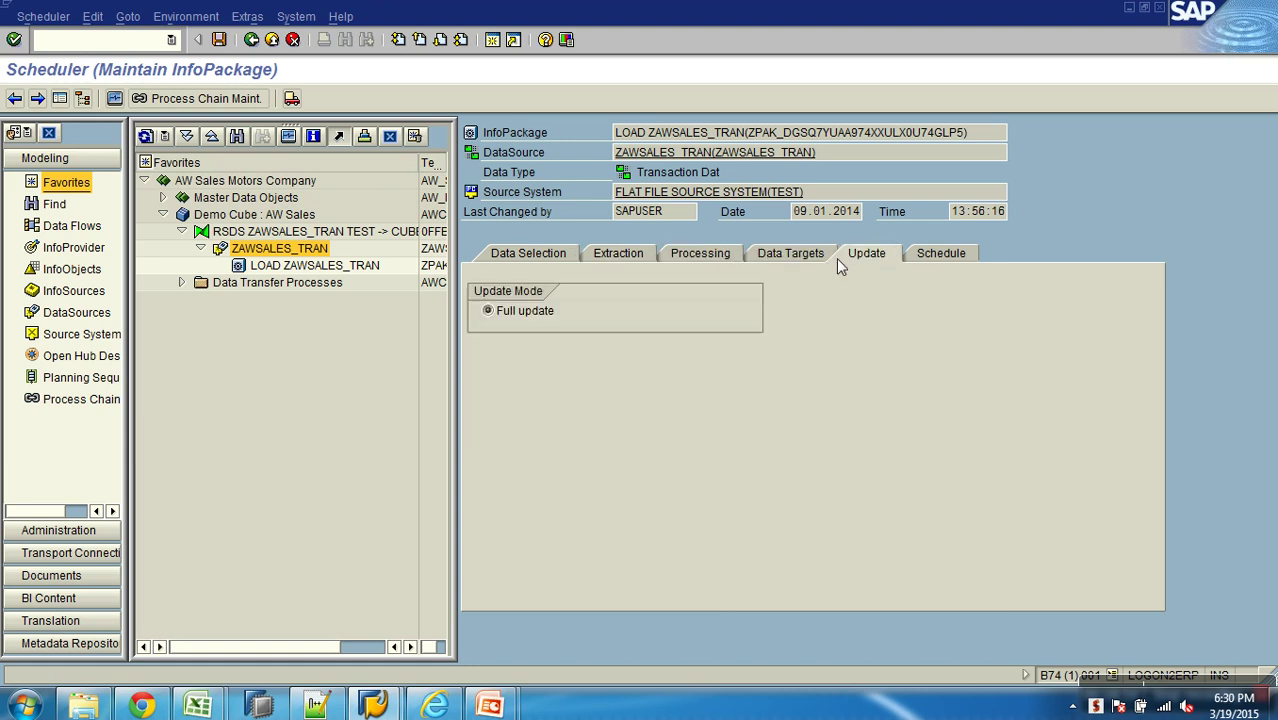
pyautogui.click(920, 255)
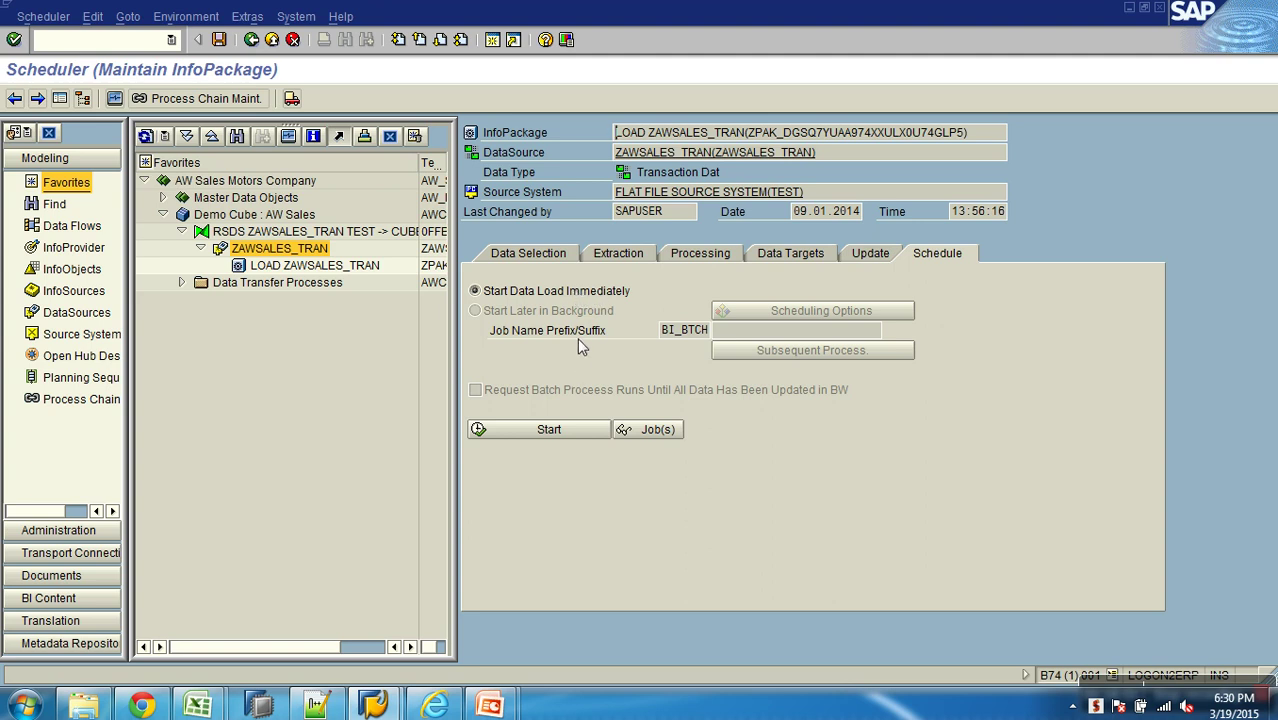
pyautogui.click(624, 259)
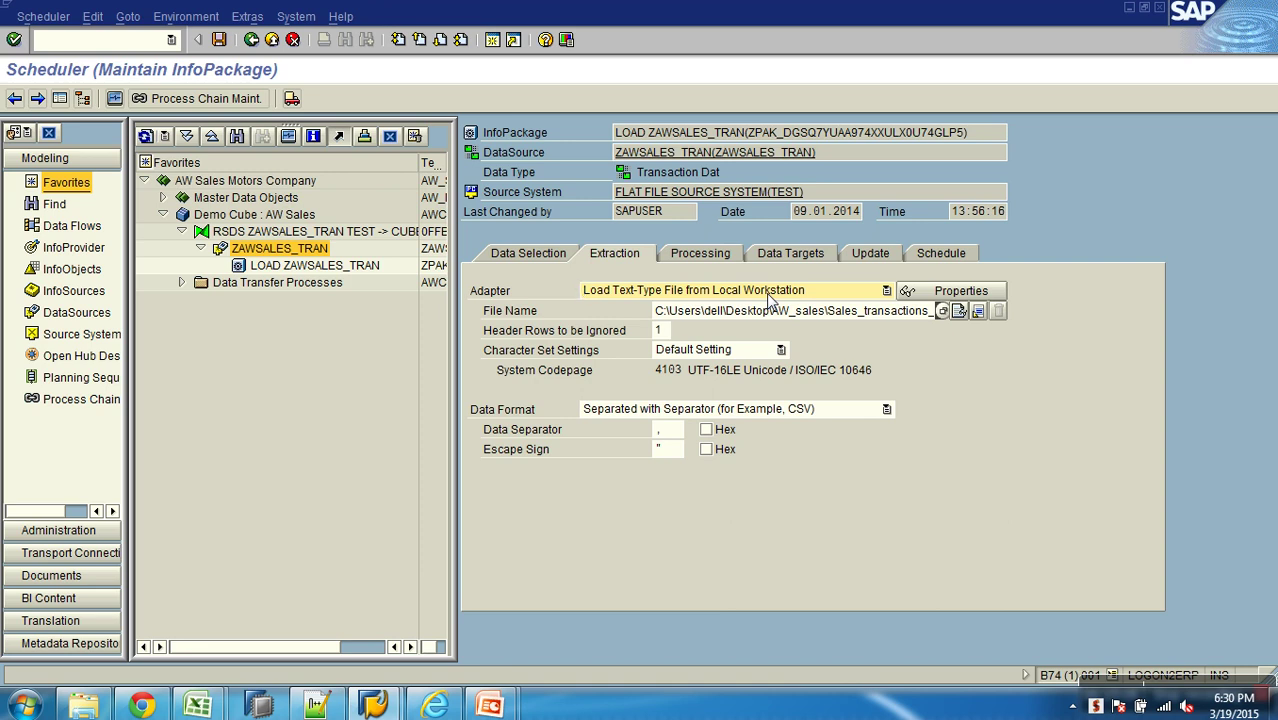
# - Start the InfoPackage's data load immediately and open the new 09.01.2014 request in the monitor to view its status
pyautogui.click(920, 260)
pyautogui.click(549, 430)
pyautogui.click(80, 100)
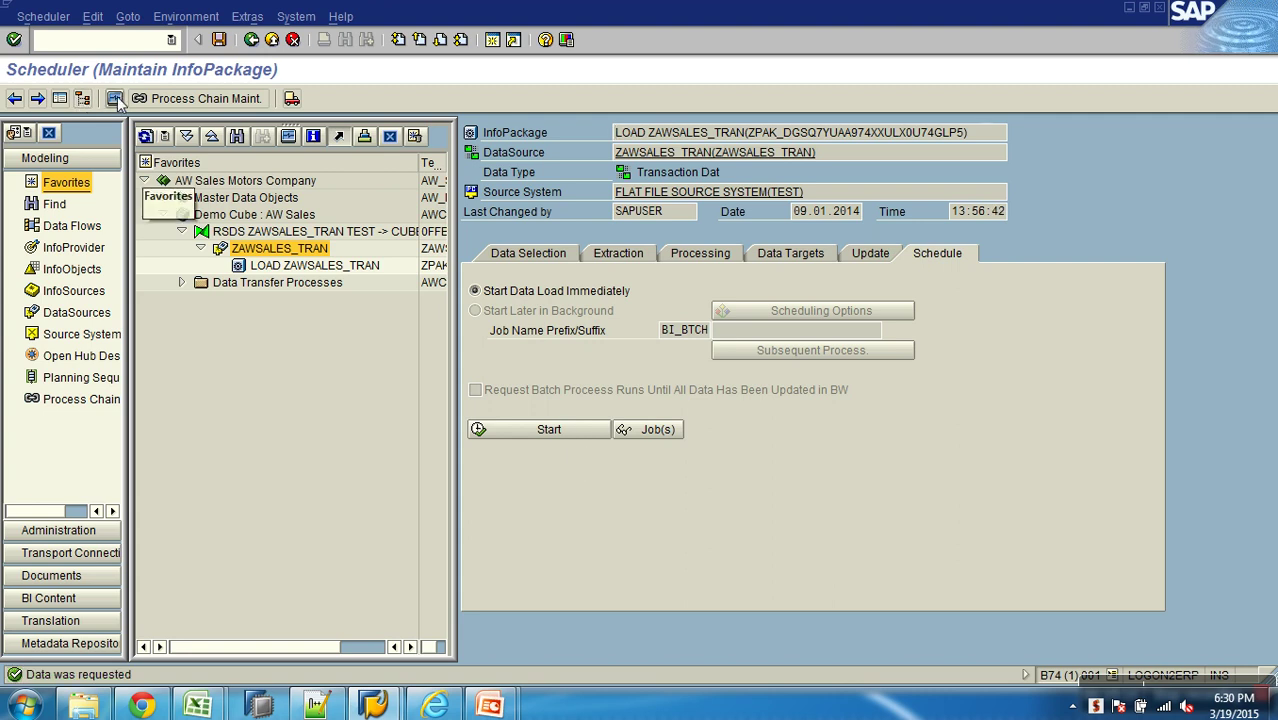
pyautogui.click(68, 199)
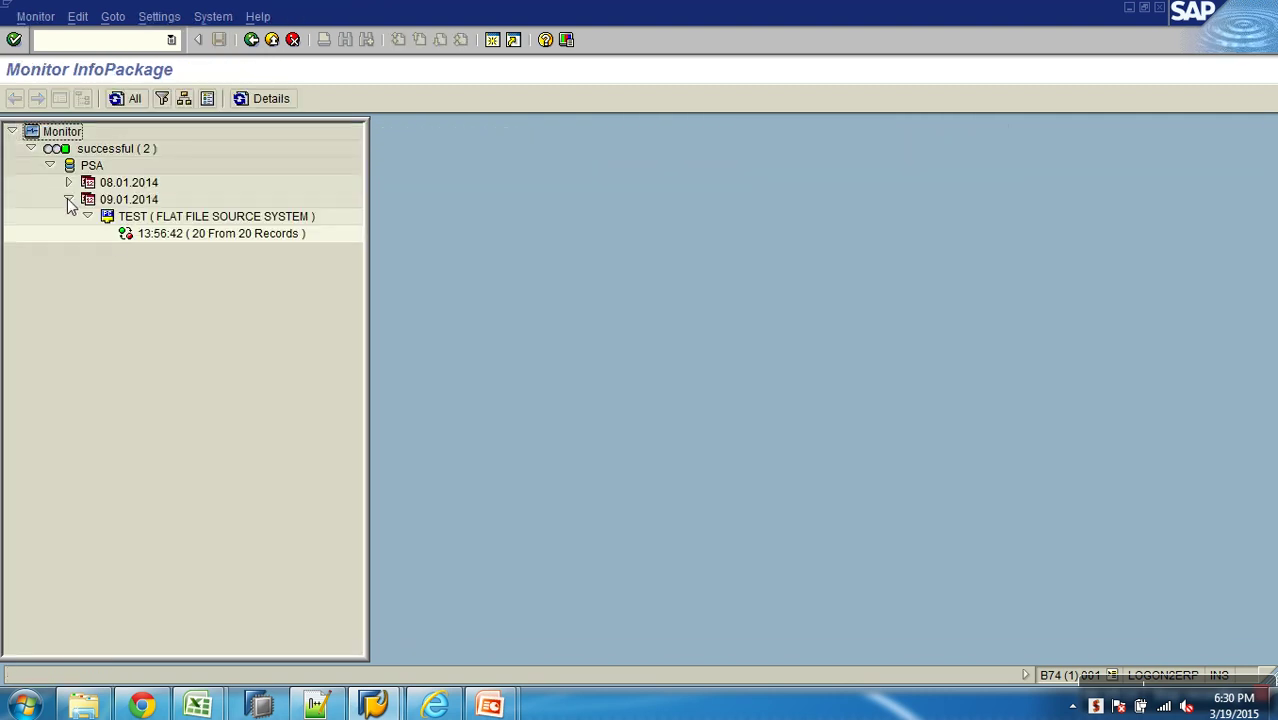
pyautogui.click(247, 233)
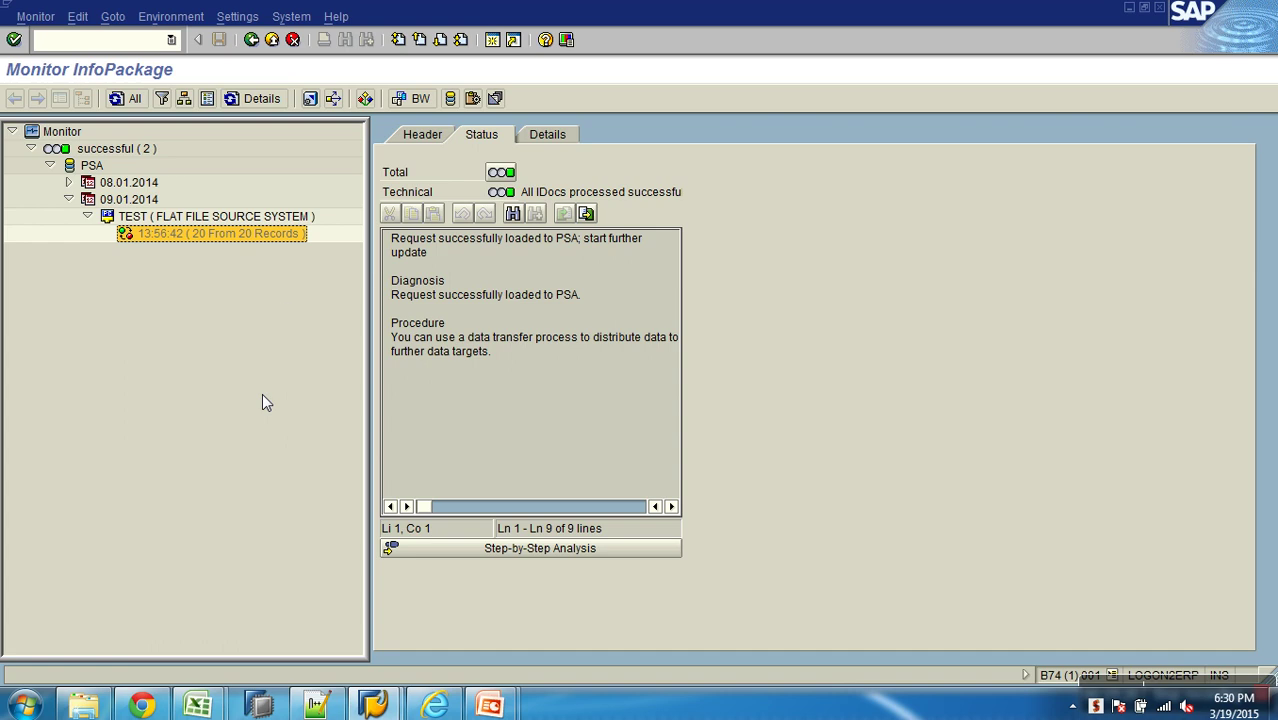
# - Reopen the InfoPackage monitor from the scheduler, review the 09.01.2014 request's header and request number, and return to the InfoPackage
pyautogui.click(270, 39)
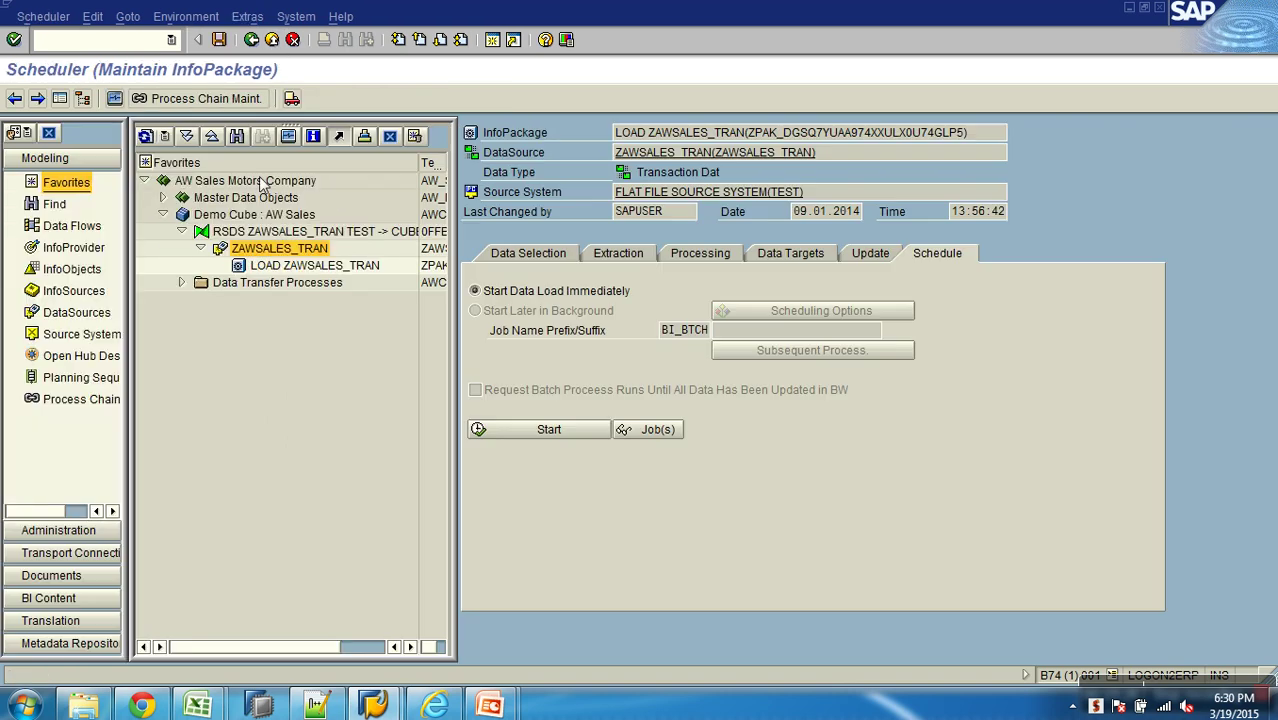
pyautogui.click(288, 136)
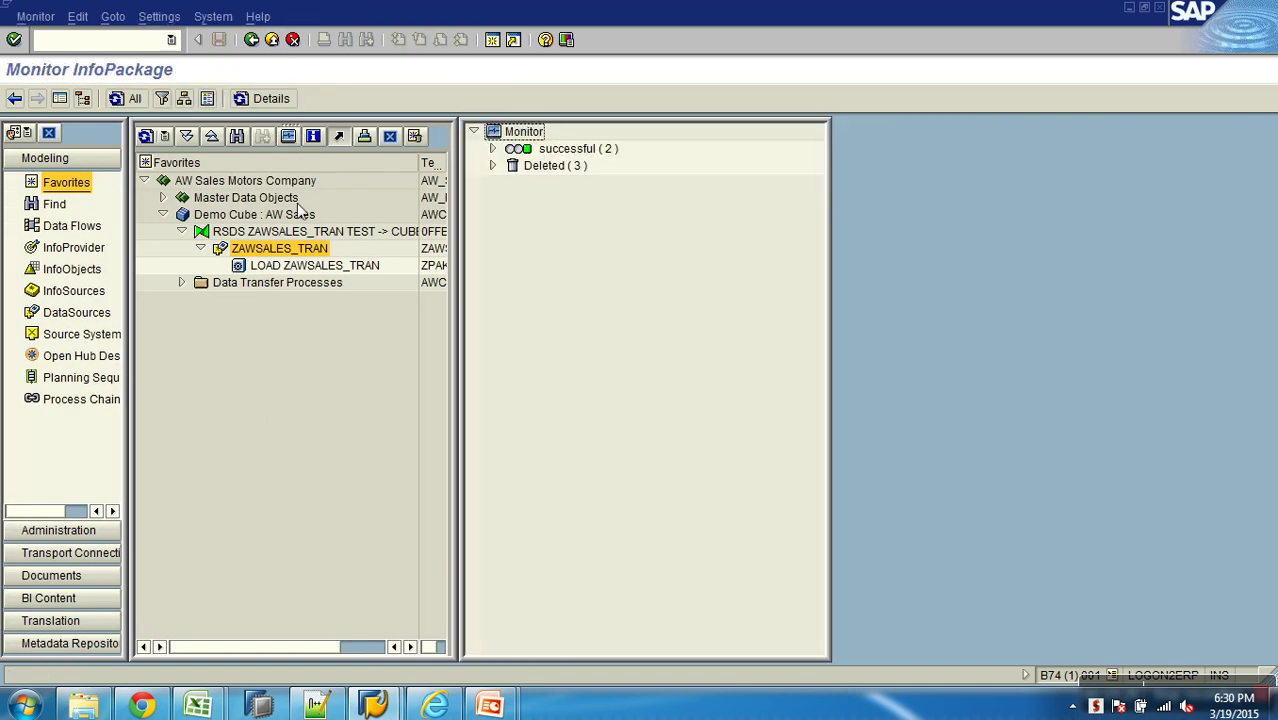
pyautogui.click(492, 149)
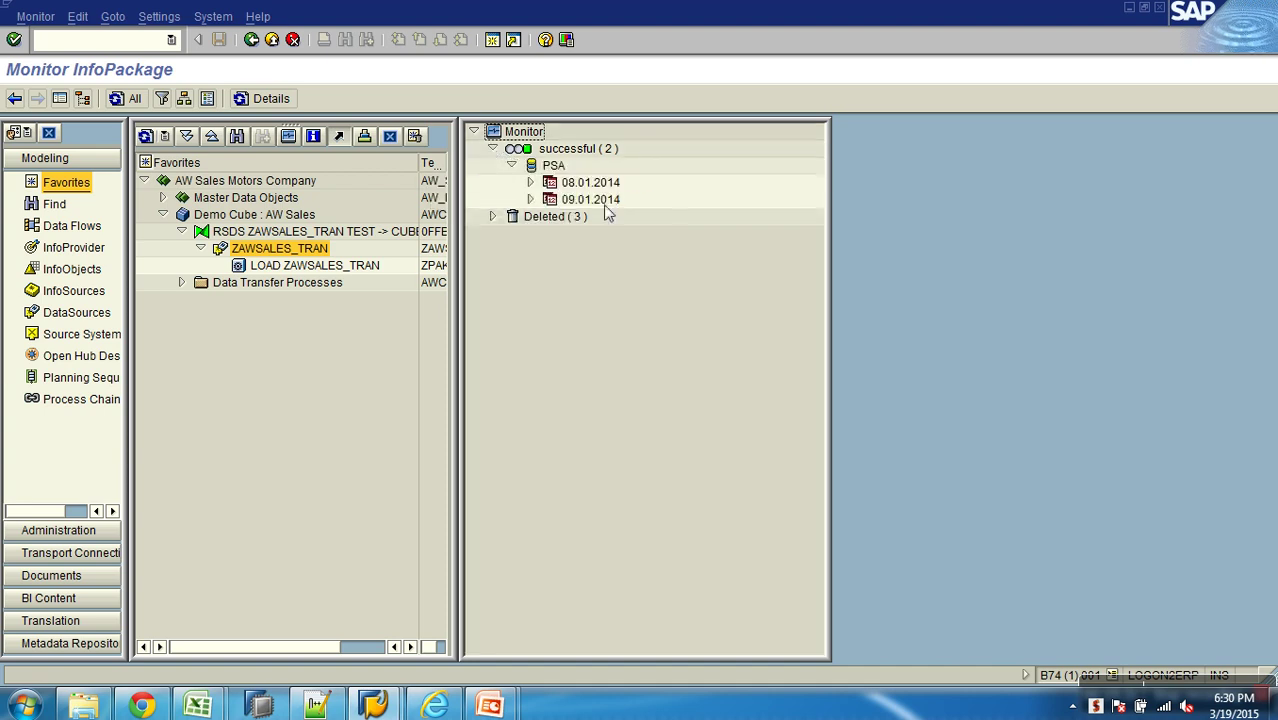
pyautogui.click(530, 199)
pyautogui.click(654, 232)
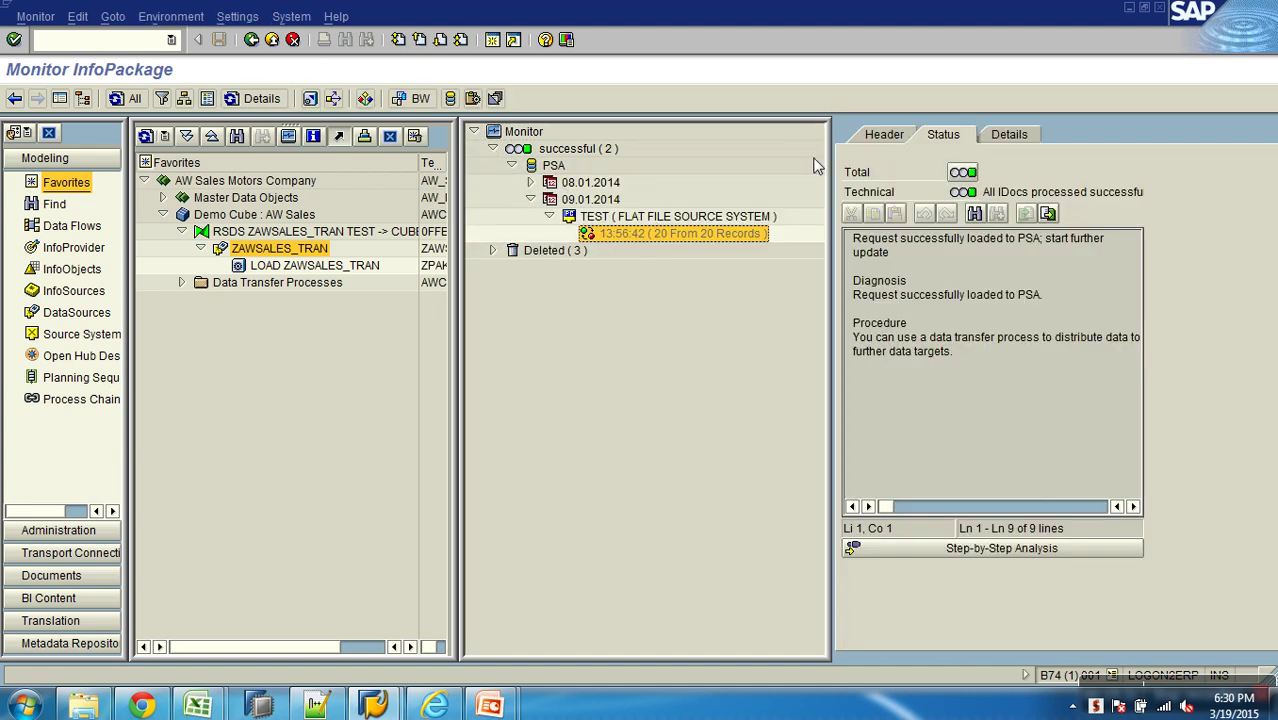
pyautogui.click(883, 134)
pyautogui.click(915, 172)
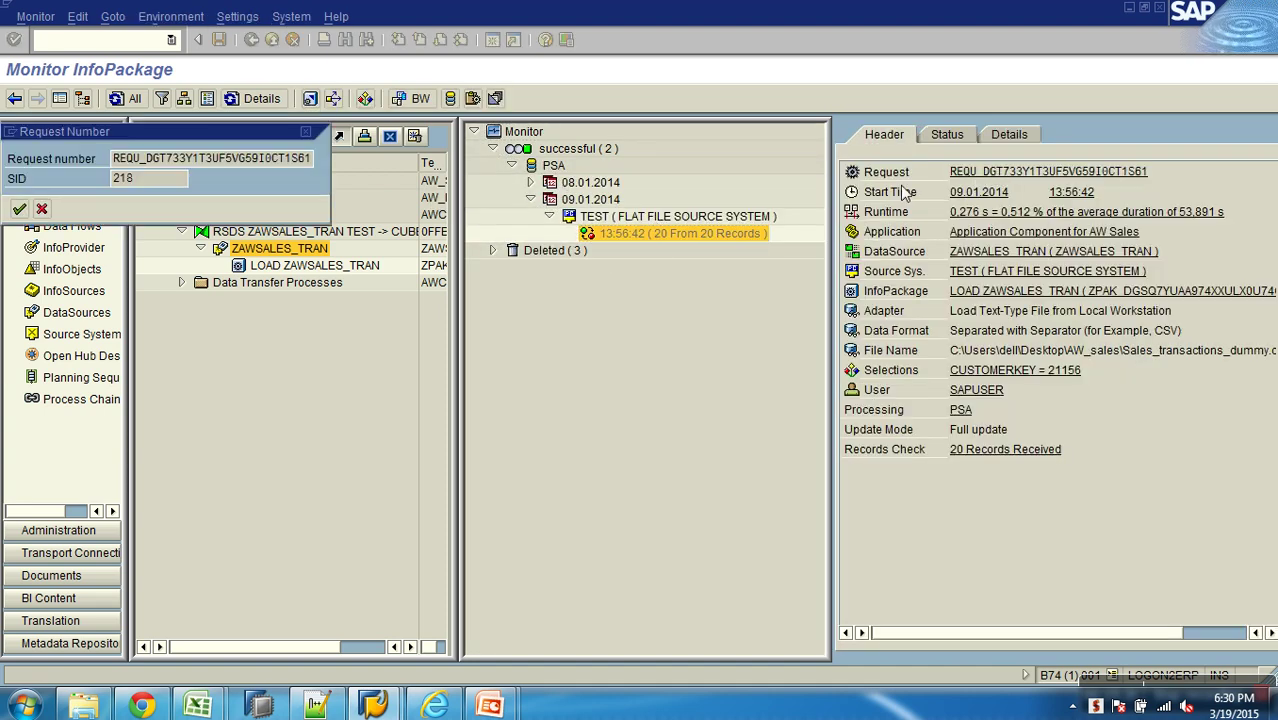
pyautogui.press('Return')
pyautogui.click(273, 41)
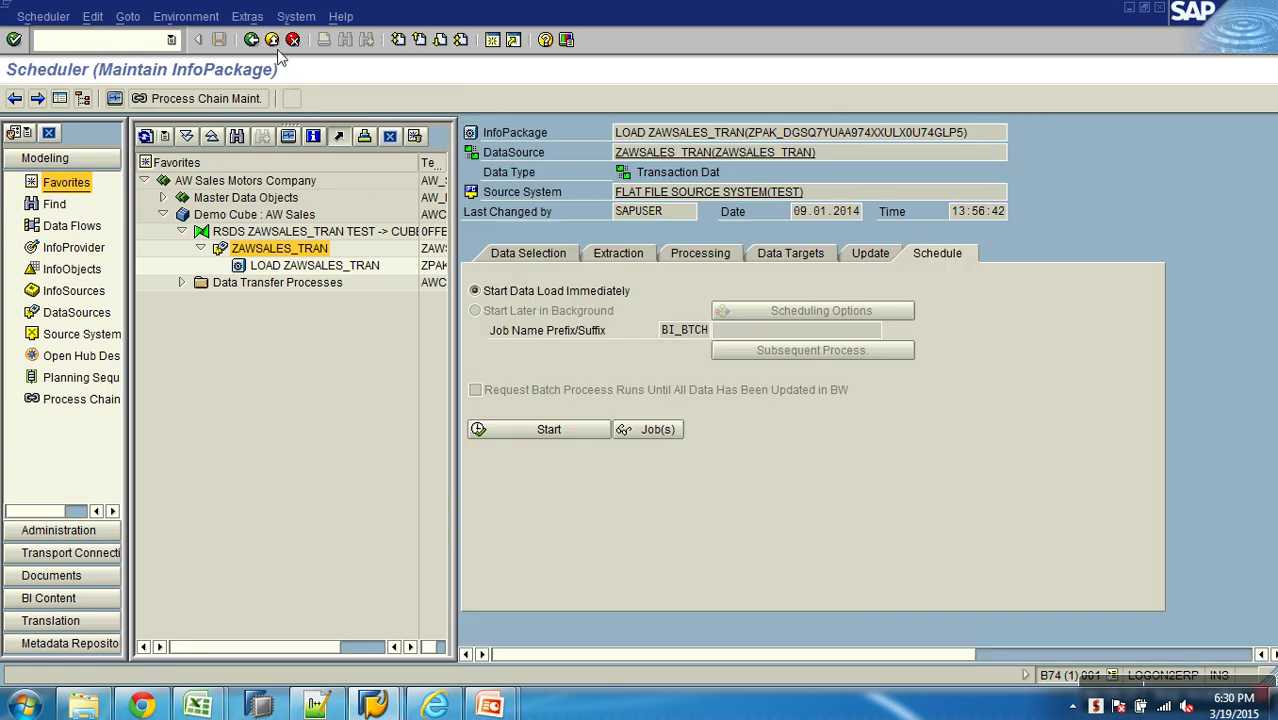
# - Open the PSA requests of DataSource ZAWSALES_TRAN and view the data package of the LOAD ZAWSALES_TRAN request
pyautogui.rightClick(290, 252)
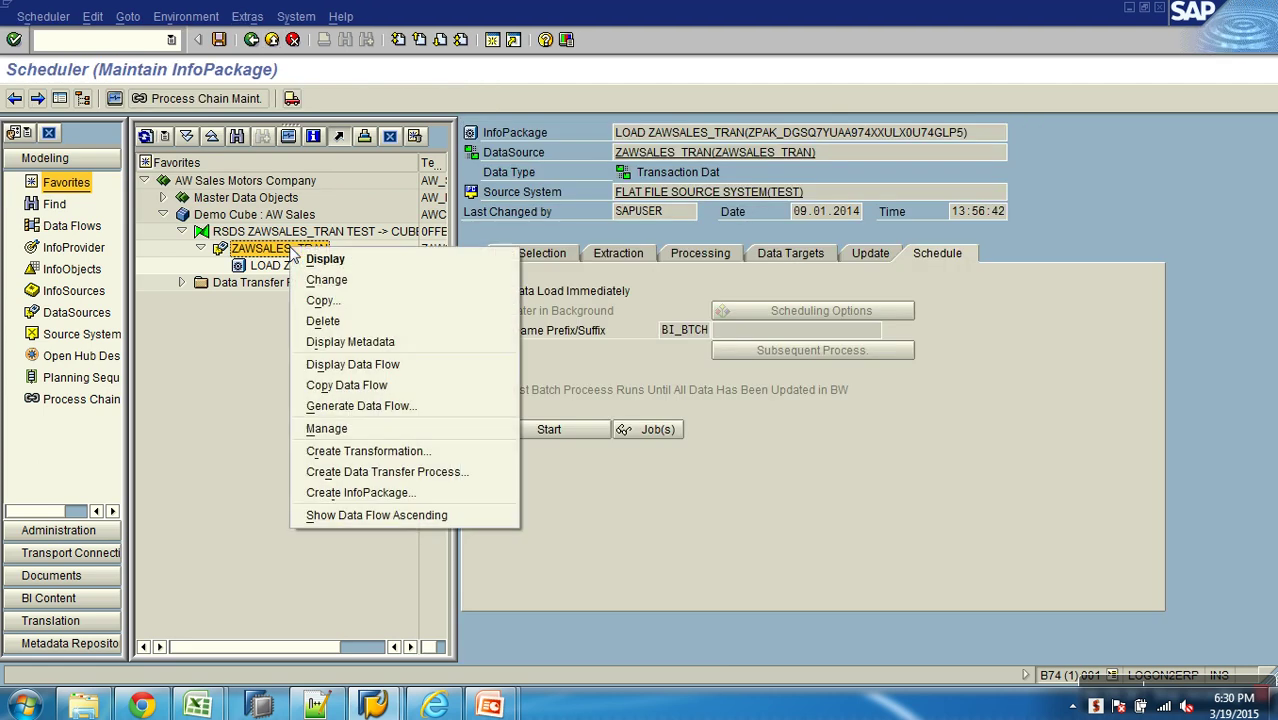
pyautogui.click(348, 429)
pyautogui.click(42, 204)
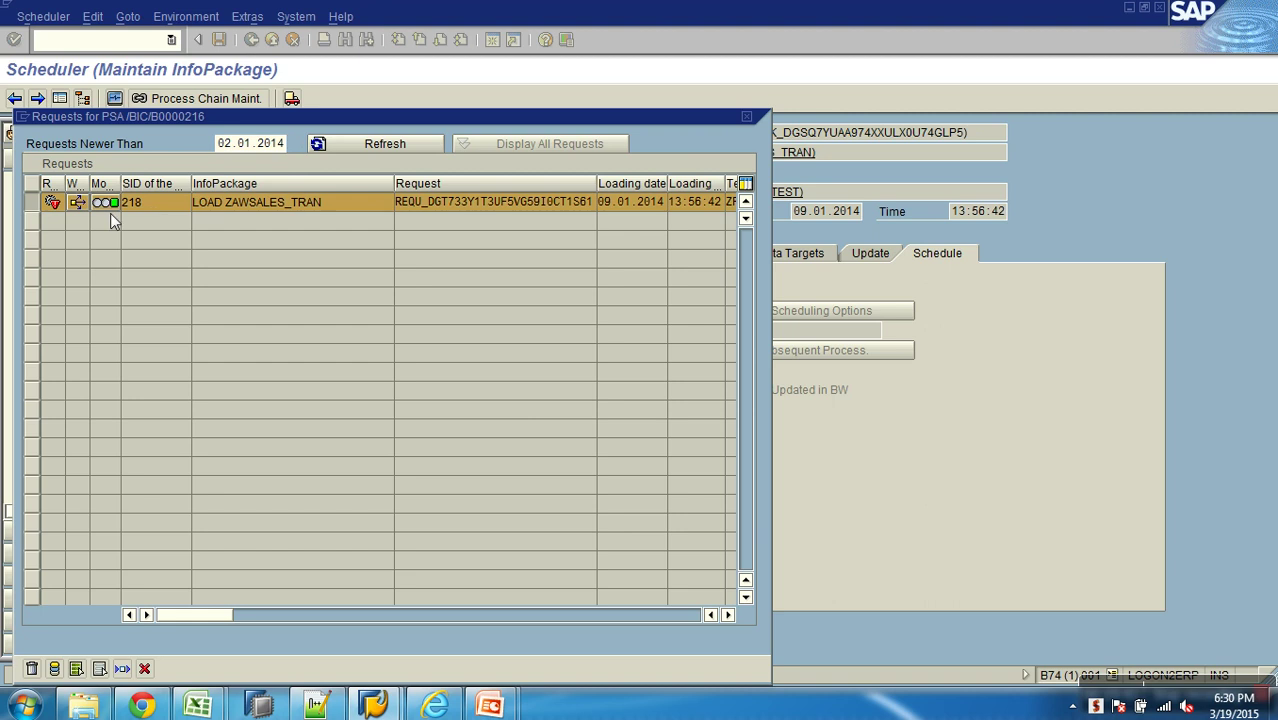
pyautogui.click(54, 668)
pyautogui.moveTo(145, 133); pyautogui.dragTo(275, 103)
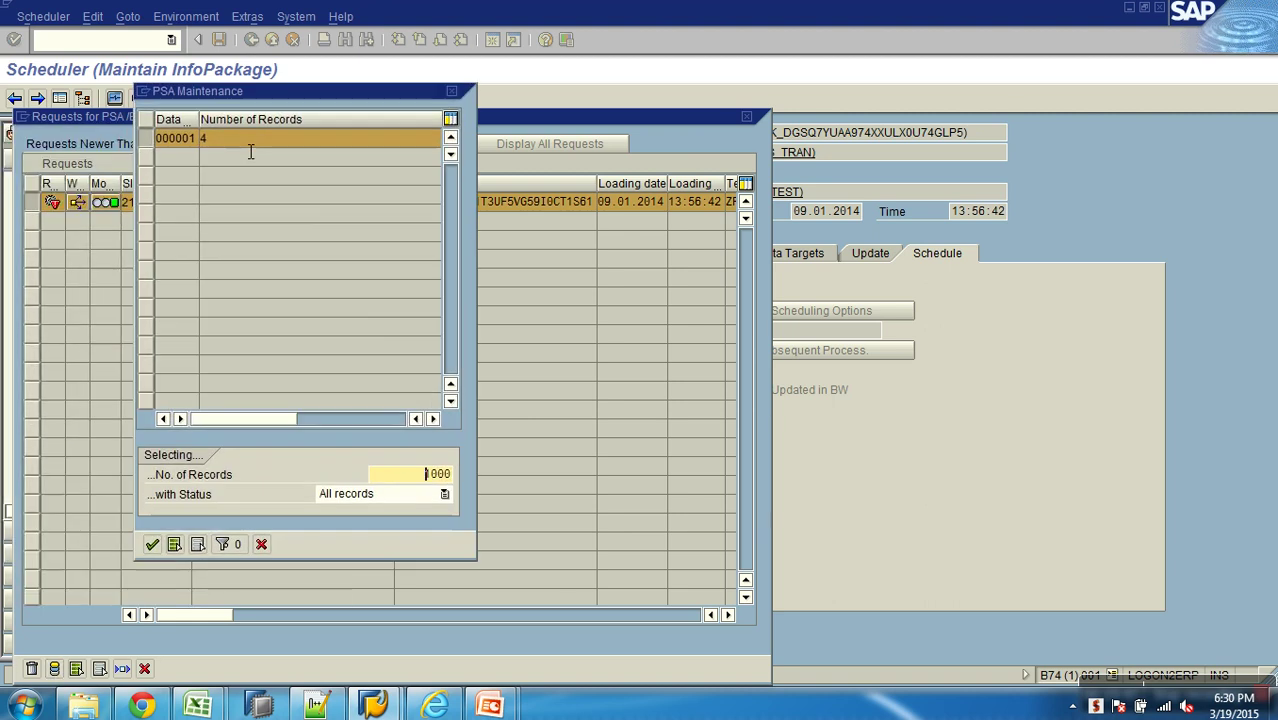
pyautogui.click(249, 151)
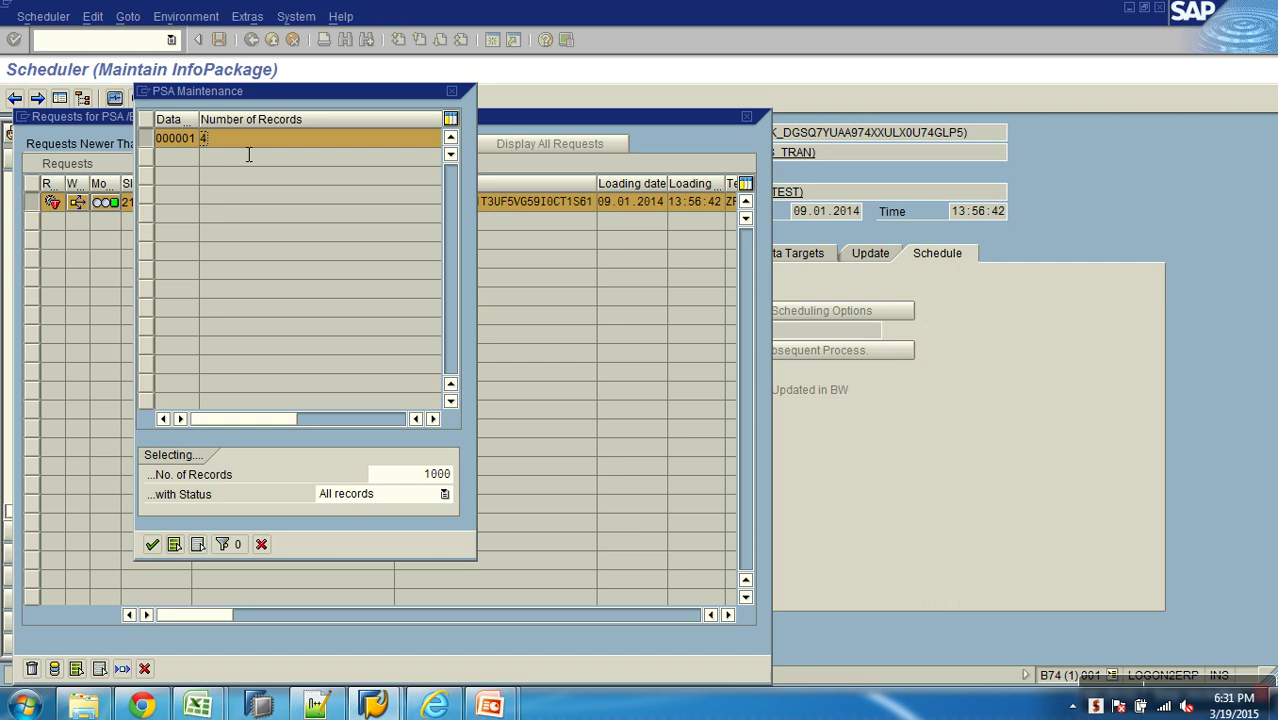
# - Display the data package's PSA records, examine the CustomerKey of each row, and close the PSA request list
pyautogui.click(151, 544)
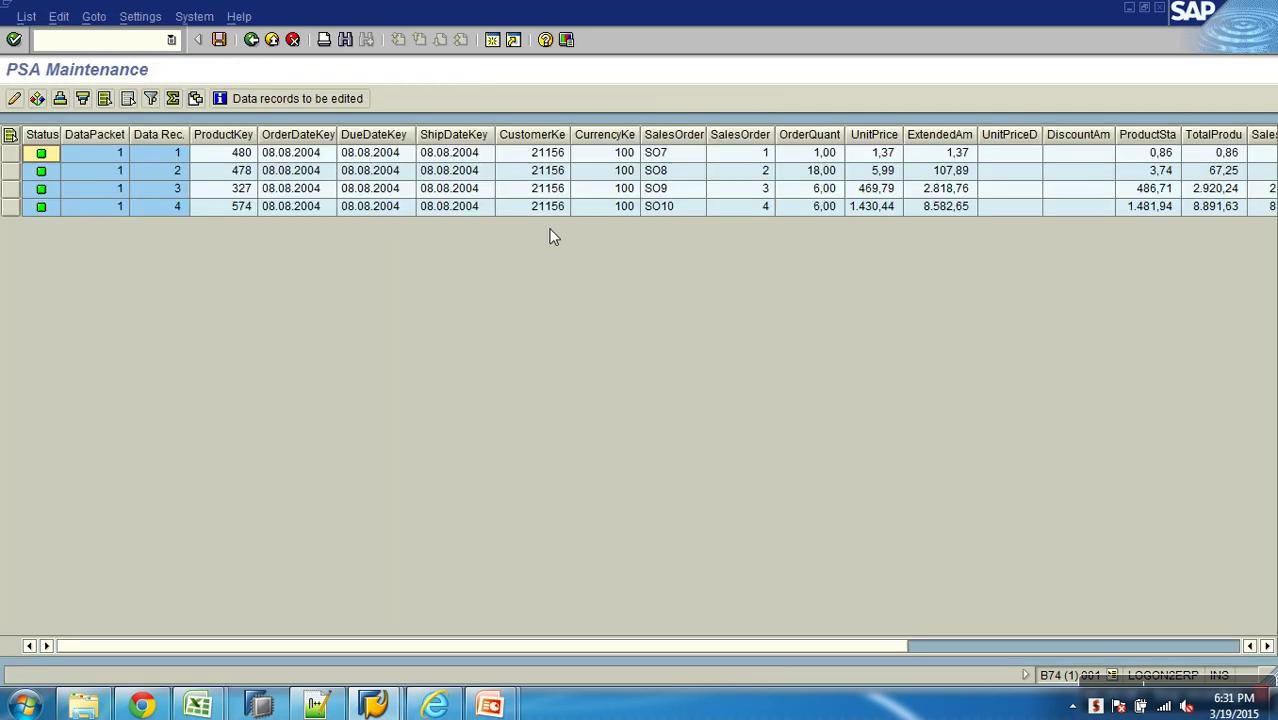
pyautogui.click(550, 154)
pyautogui.click(549, 172)
pyautogui.click(548, 194)
pyautogui.click(547, 206)
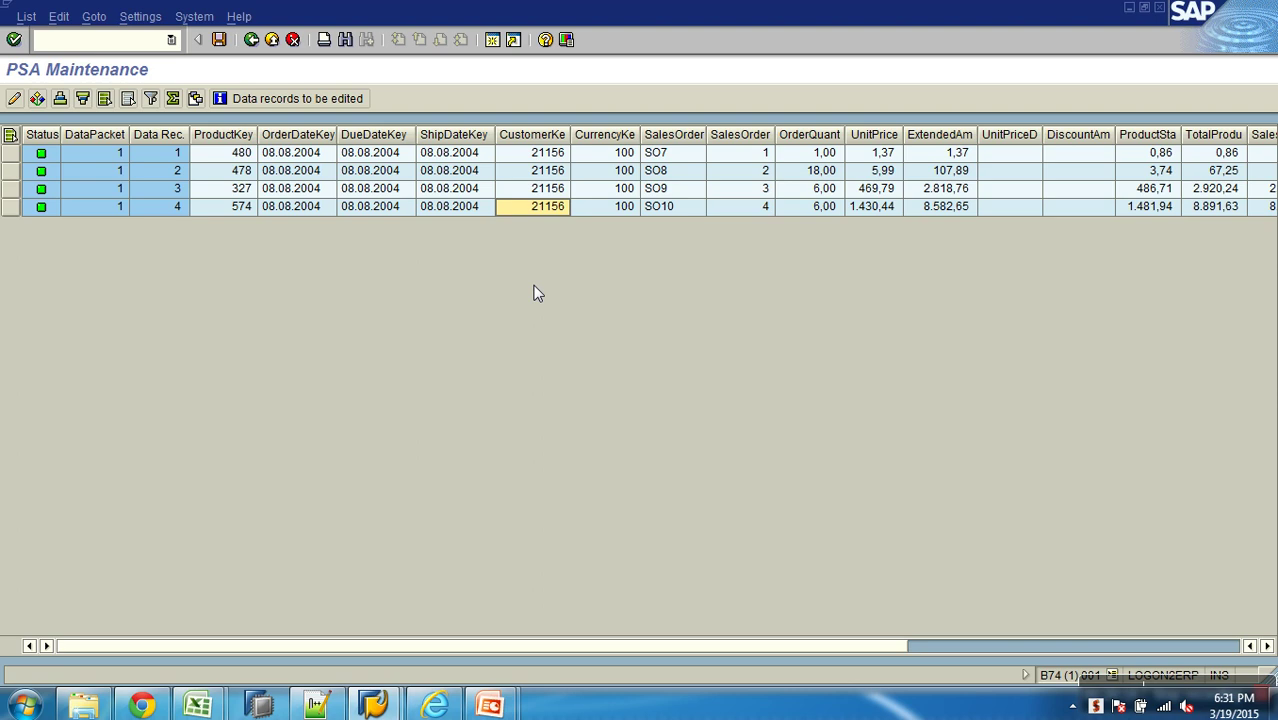
pyautogui.click(251, 40)
pyautogui.click(144, 668)
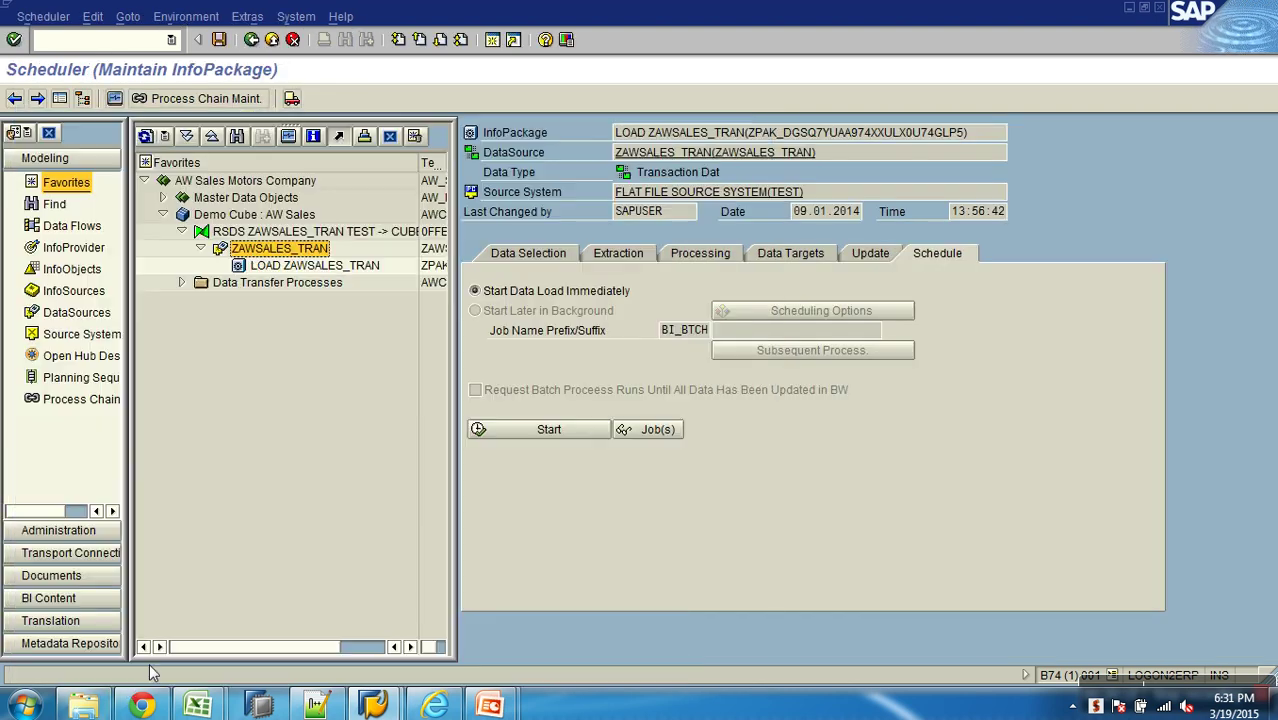
# - Set the CustomerKey data selection of the InfoPackage to the range 20000 to 20500
pyautogui.click(537, 255)
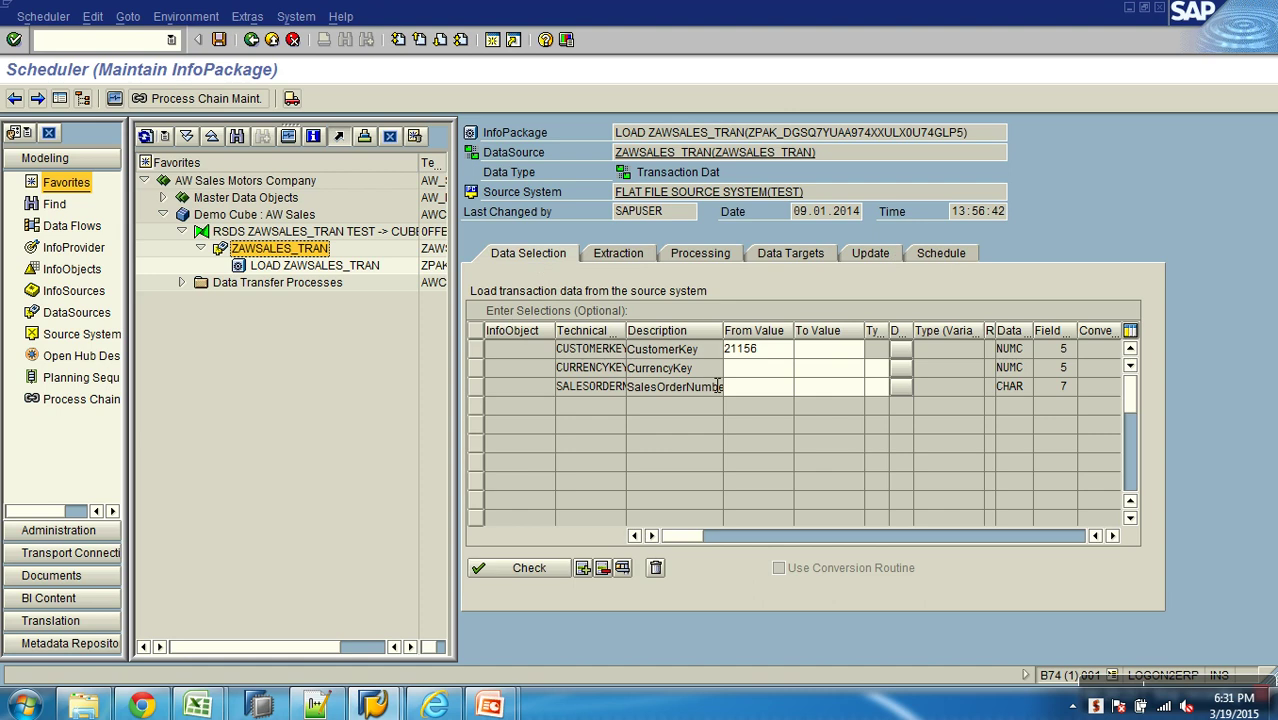
pyautogui.moveTo(777, 361); pyautogui.dragTo(740, 367)
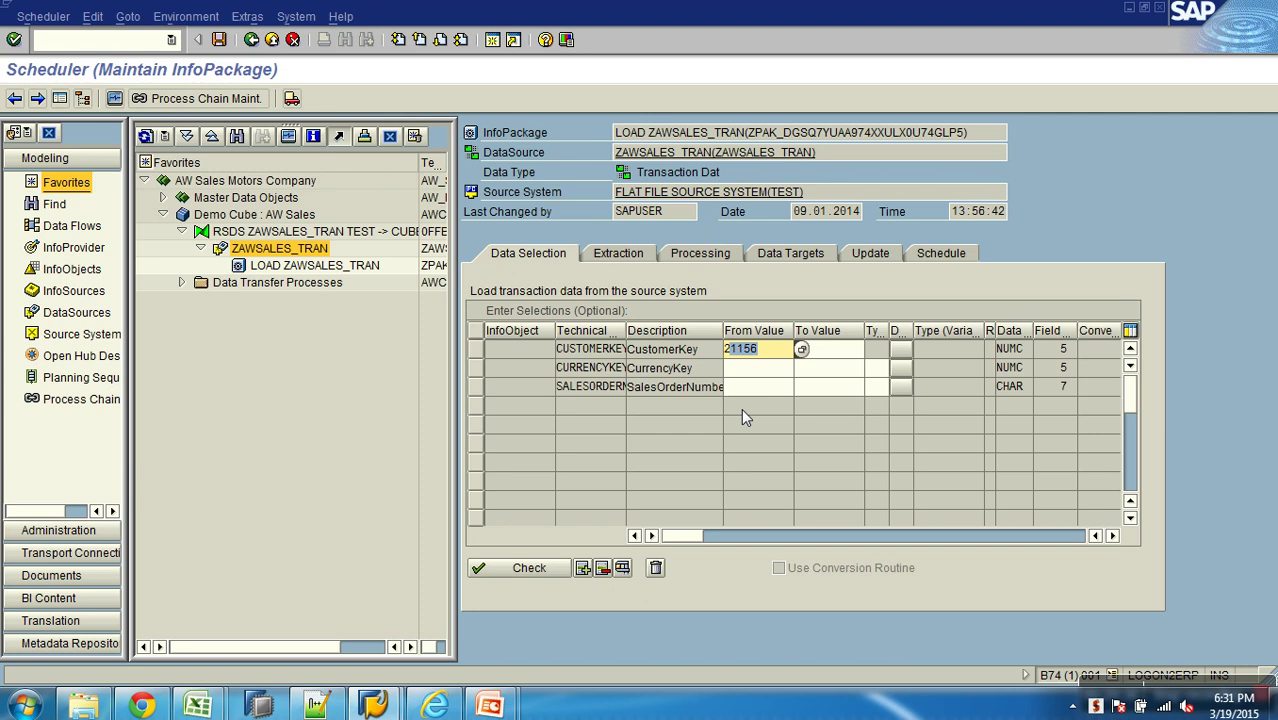
pyautogui.write('0000')
pyautogui.press('Tab')
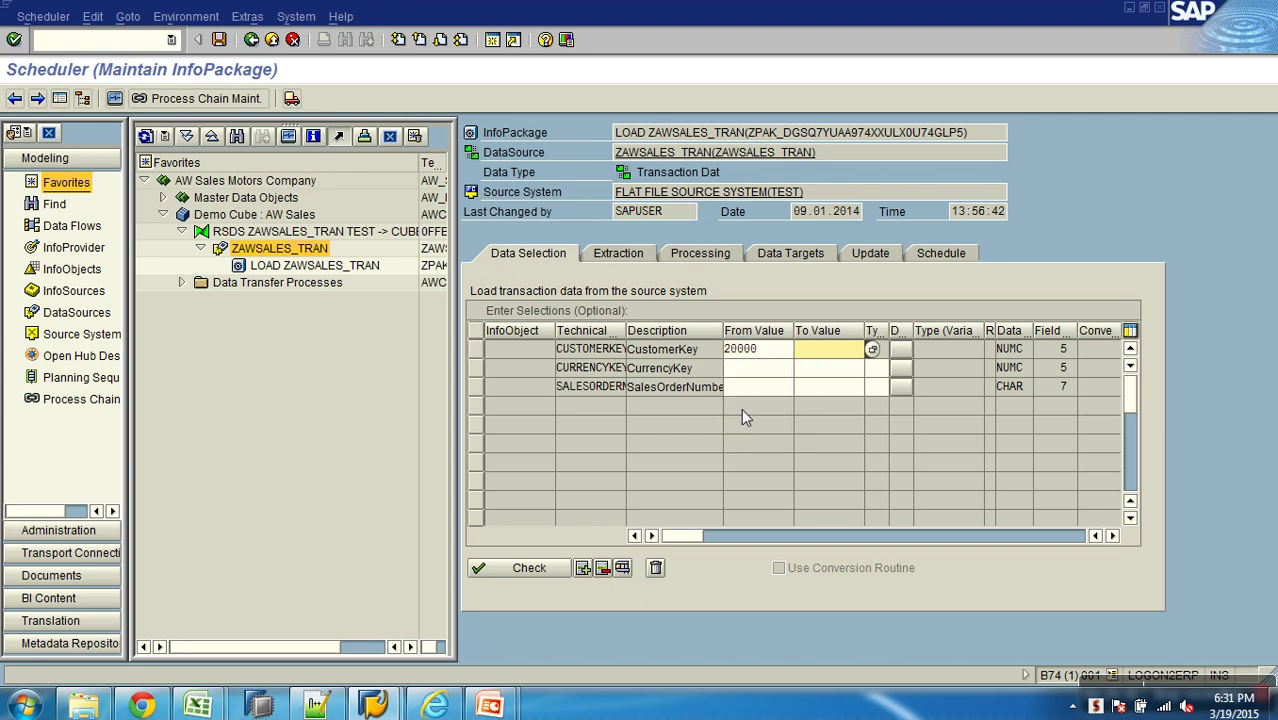
pyautogui.write('2')
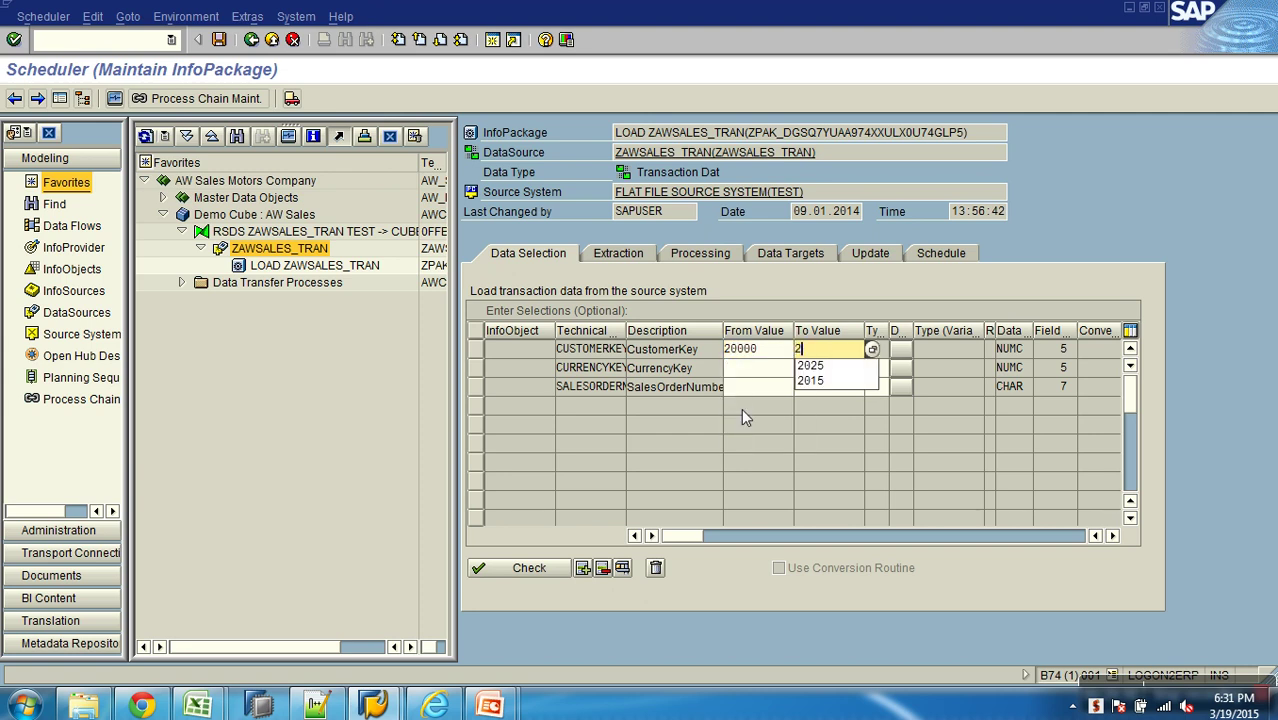
pyautogui.write('0500')
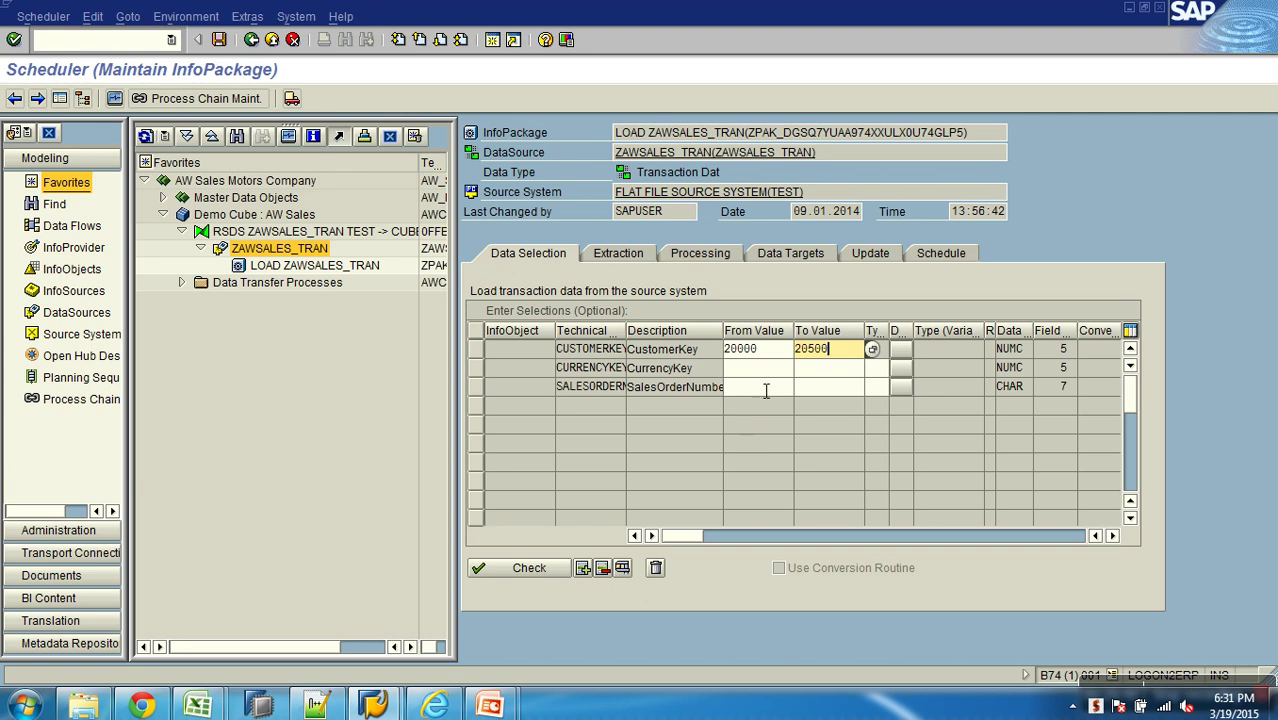
# - Set the CustomerKey selection range from 21000 to 21500 and save the InfoPackage
pyautogui.moveTo(762, 349); pyautogui.dragTo(718, 349)
pyautogui.press('BackSpace')
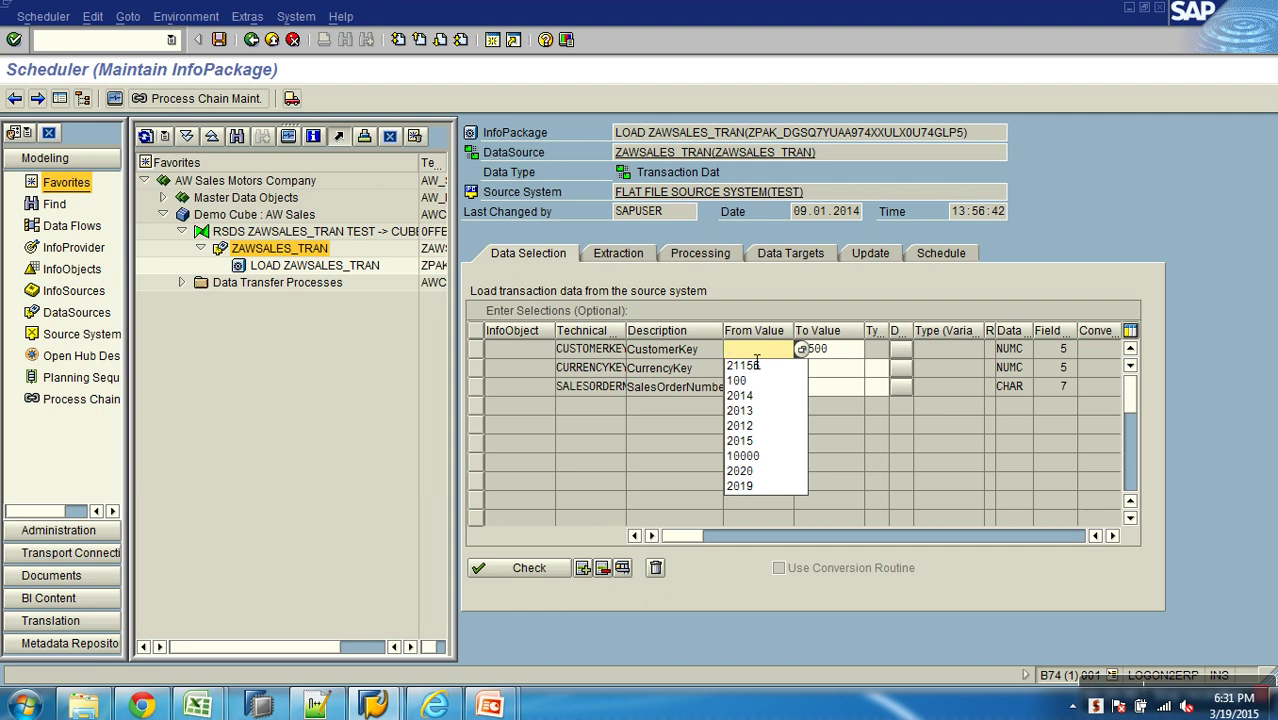
pyautogui.click(757, 362)
pyautogui.write('21000')
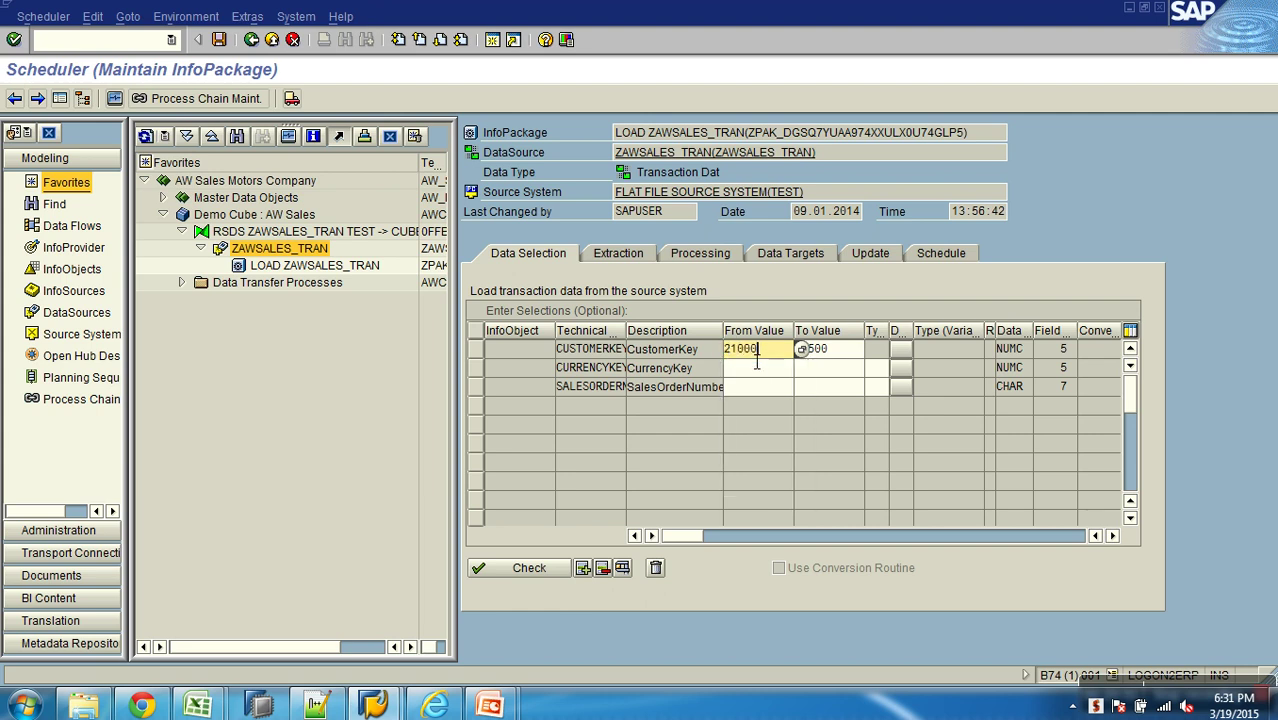
pyautogui.press('Tab')
pyautogui.write('21500')
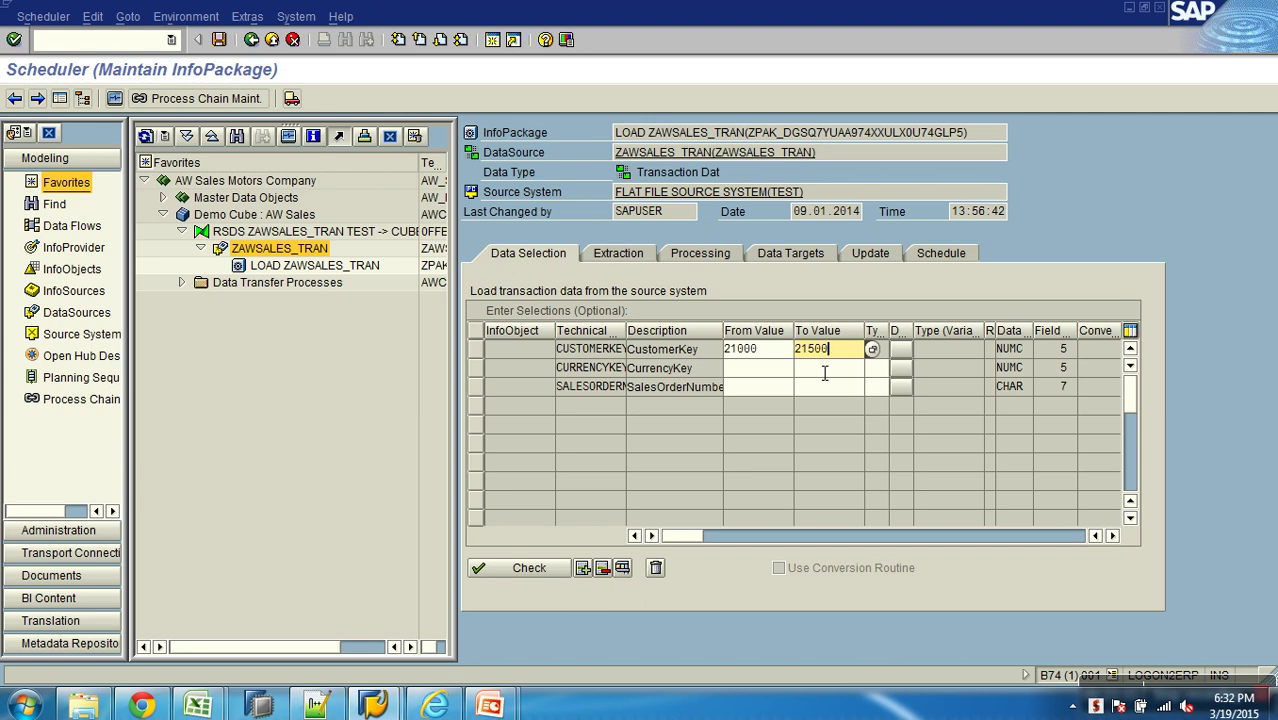
pyautogui.hotkey('ctrl', 's')
# - Start the data load immediately with the saved range selection and open the newest 09.01.2014 request in the monitor
pyautogui.click(941, 253)
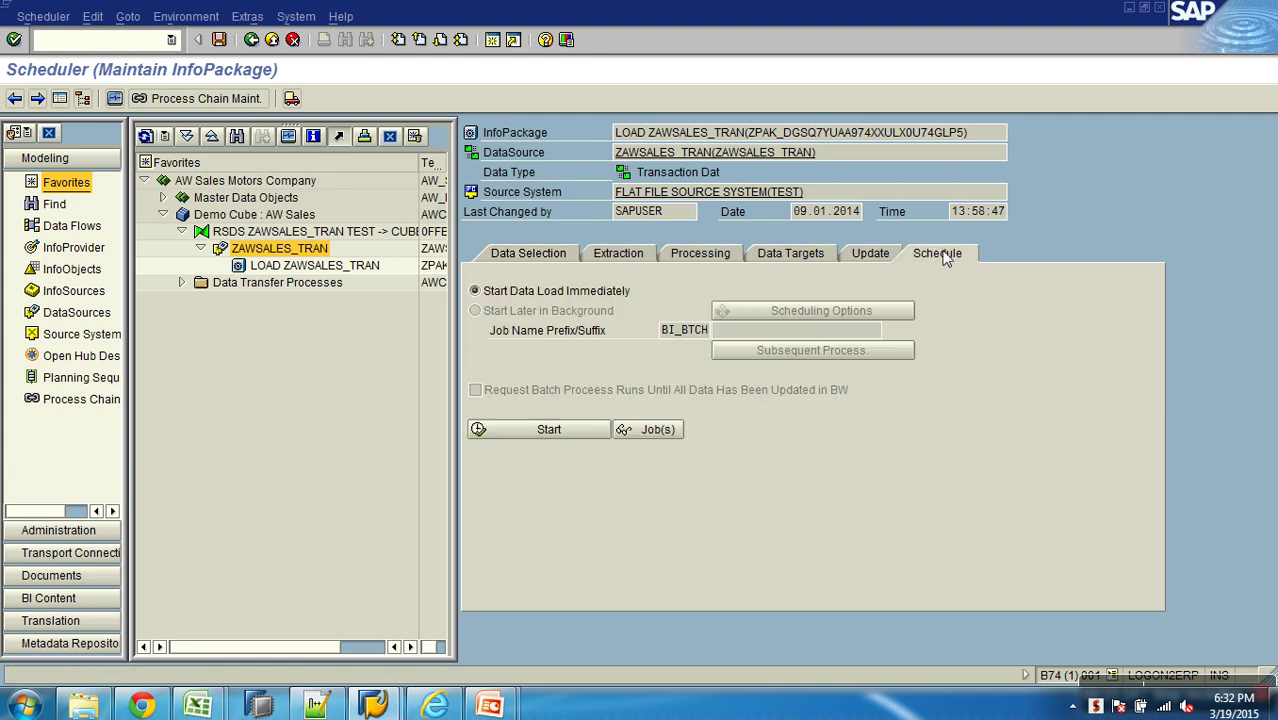
pyautogui.click(549, 429)
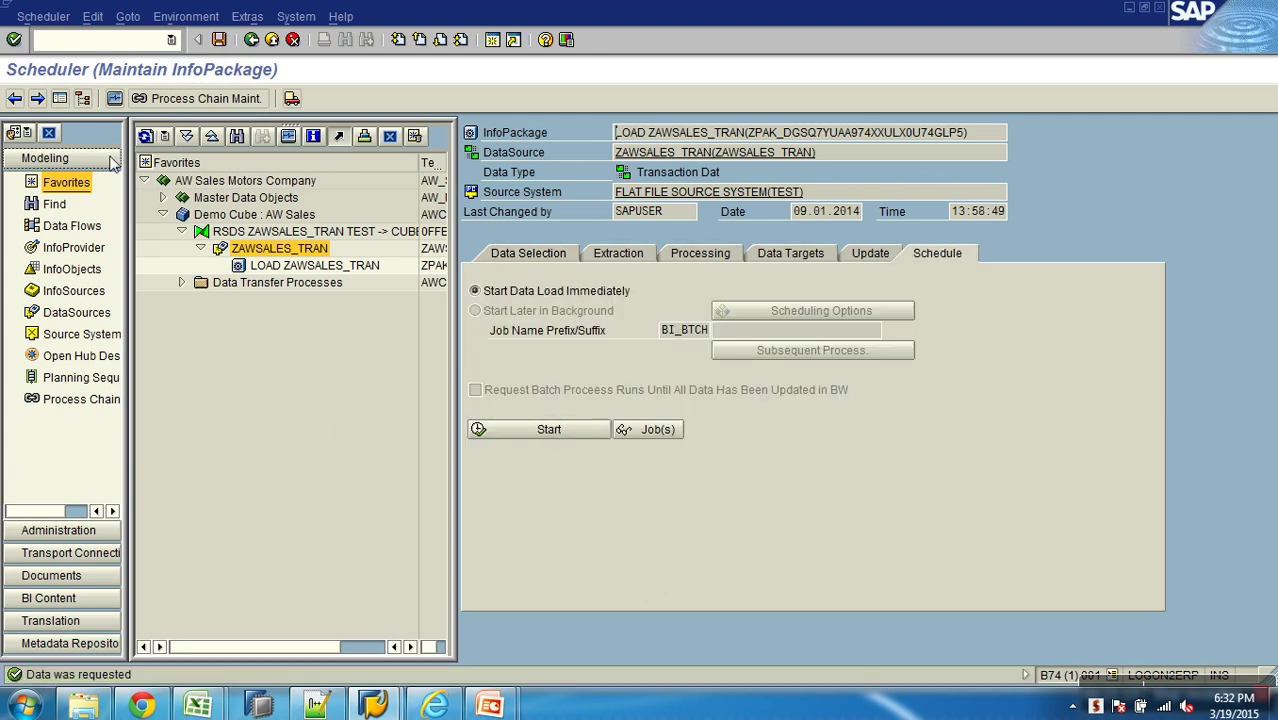
pyautogui.press('F6')
pyautogui.click(68, 199)
pyautogui.click(197, 250)
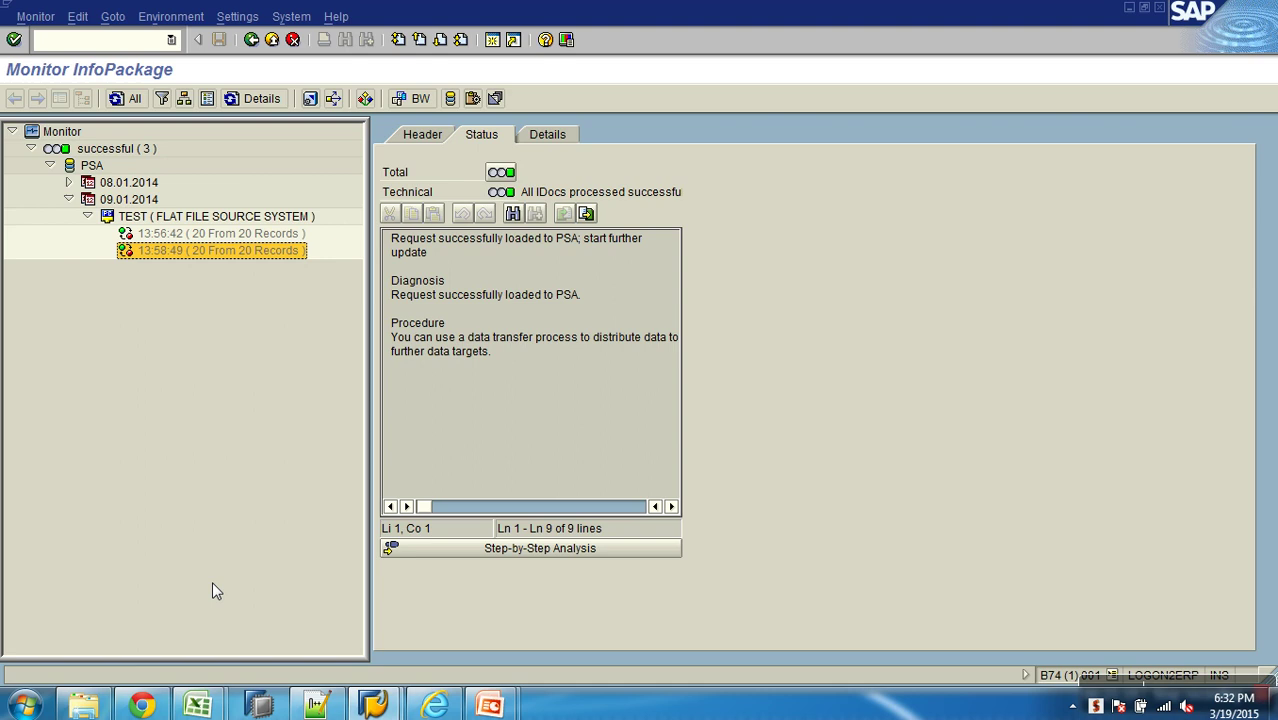
# - Open Sales_transactions_dummy in Excel, compare the customer keys in E8:E11 with the selected range, and return to SAP
pyautogui.click(84, 705)
pyautogui.doubleClick(314, 462)
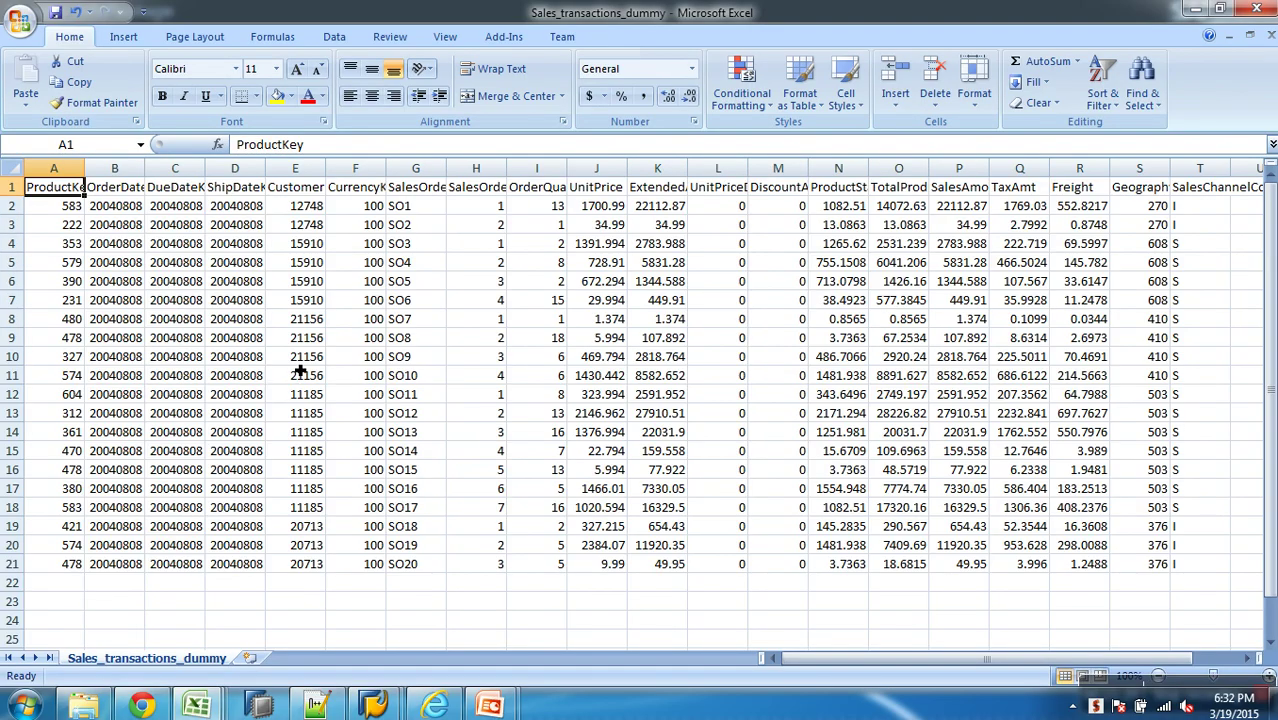
pyautogui.moveTo(311, 383); pyautogui.dragTo(313, 324)
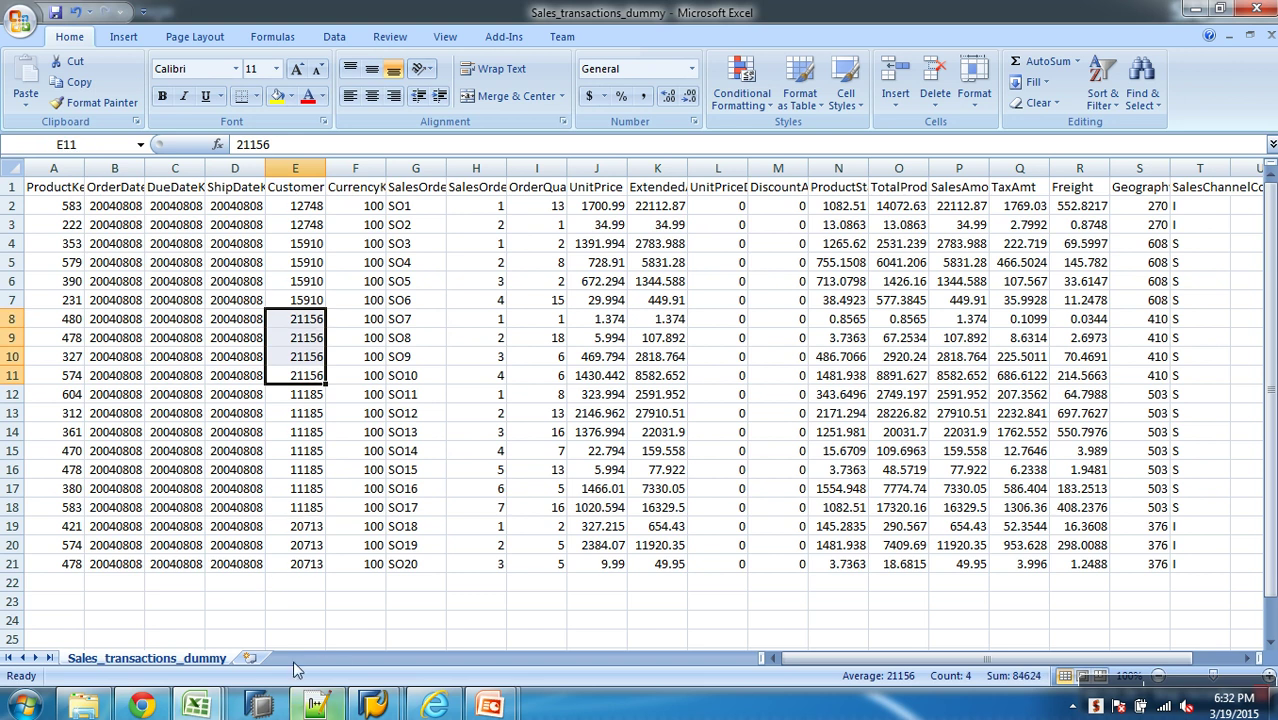
pyautogui.click(373, 705)
pyautogui.click(421, 636)
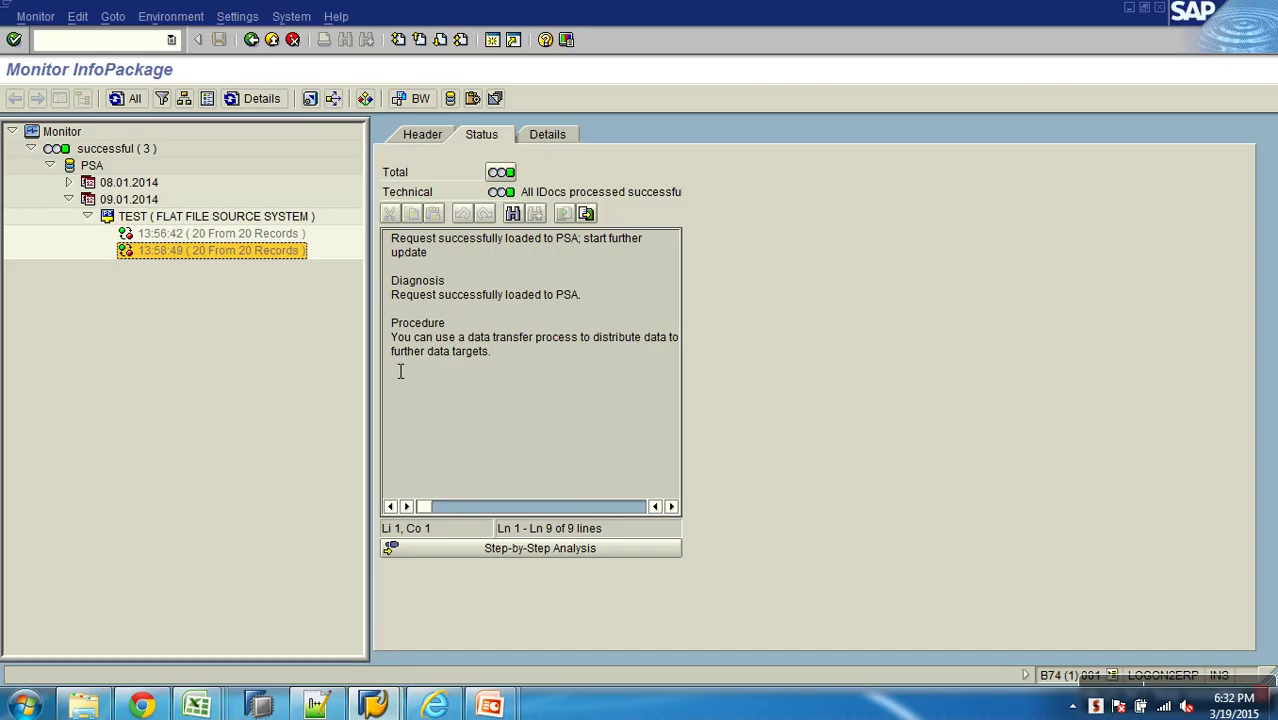
# - Check the number of records in the newest PSA request of ZAWSALES_TRAN, then close the PSA request list
pyautogui.click(271, 40)
pyautogui.rightClick(288, 247)
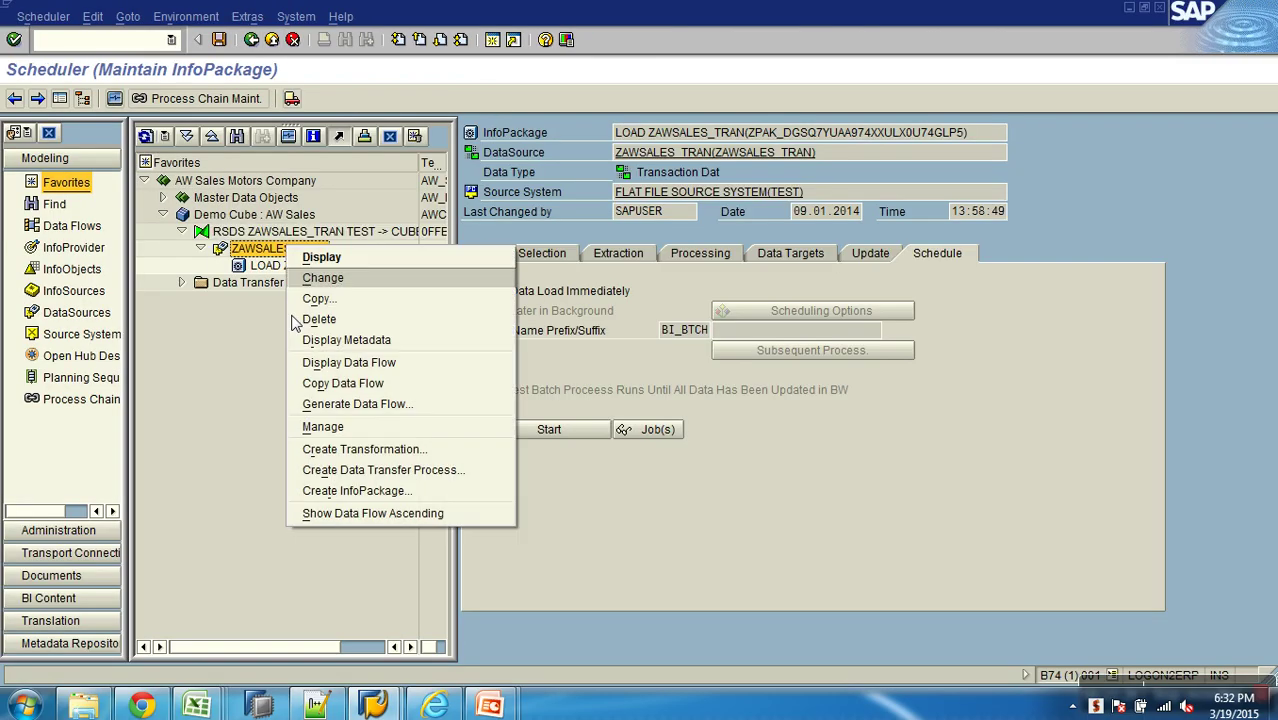
pyautogui.click(338, 424)
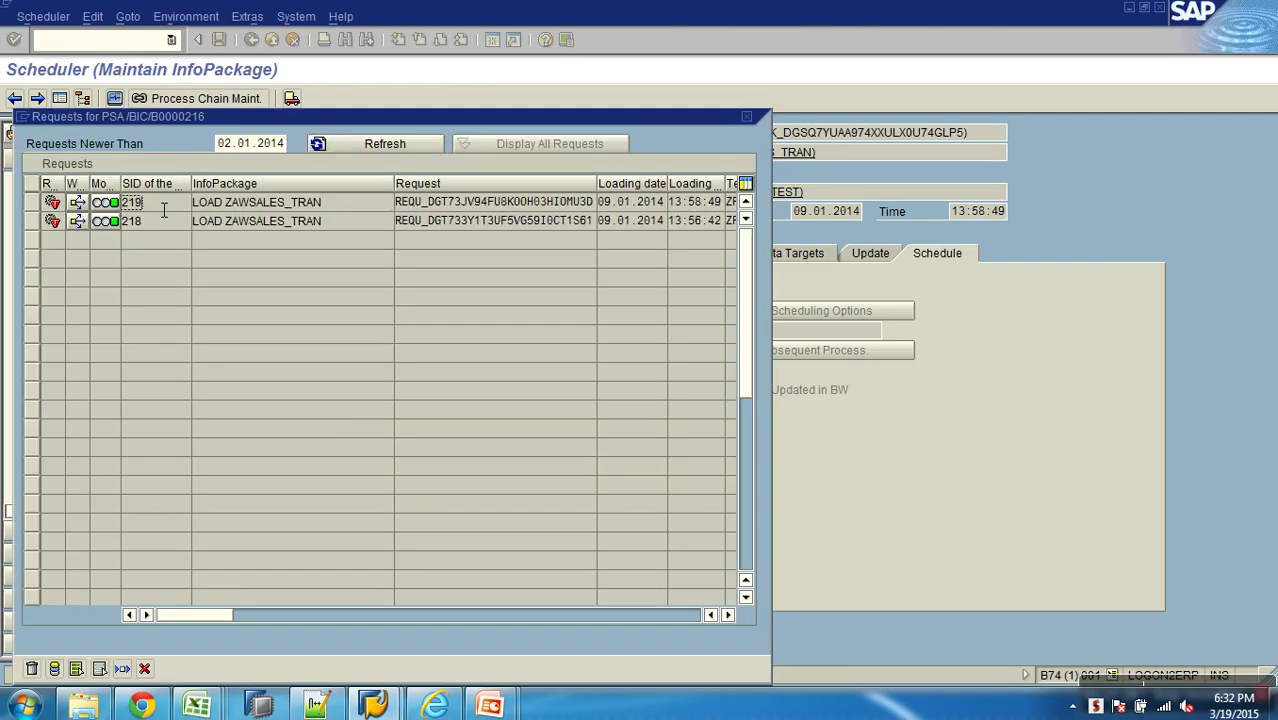
pyautogui.click(54, 668)
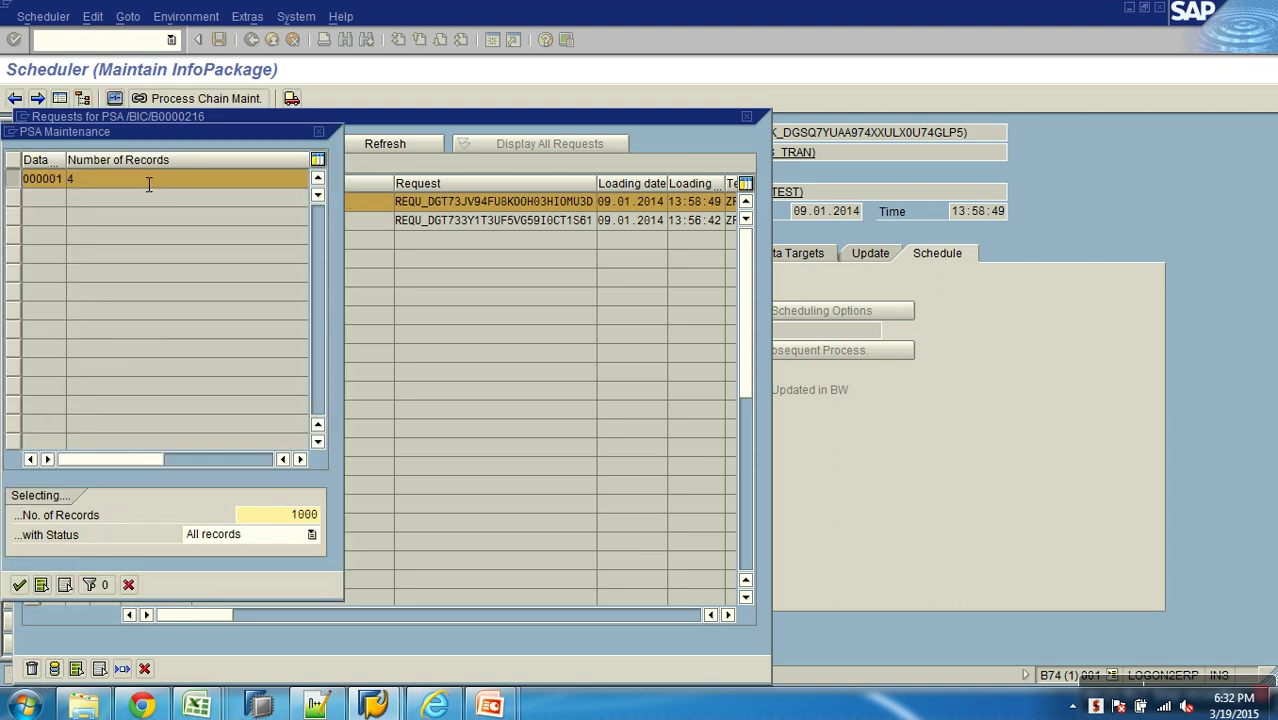
pyautogui.click(128, 585)
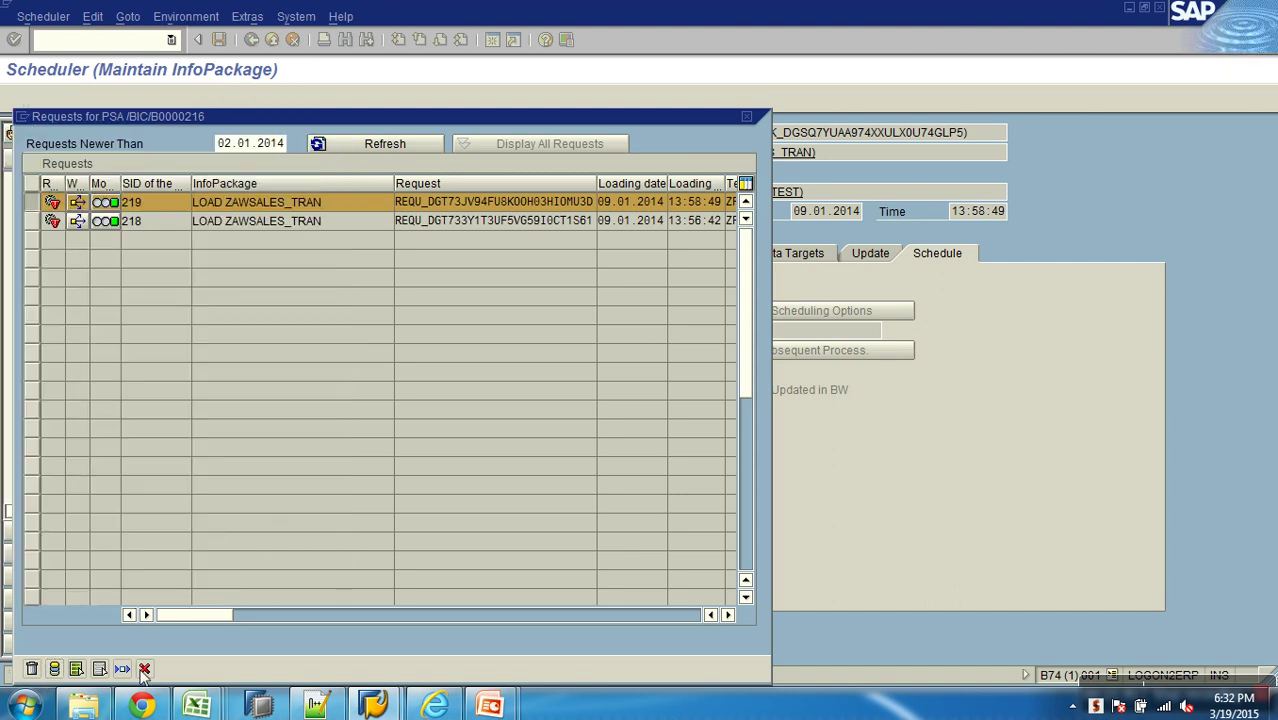
pyautogui.click(144, 668)
# - Insert two additional CustomerKey rows in the data selection of InfoPackage LOAD ZAWSALES_TRAN
pyautogui.click(538, 253)
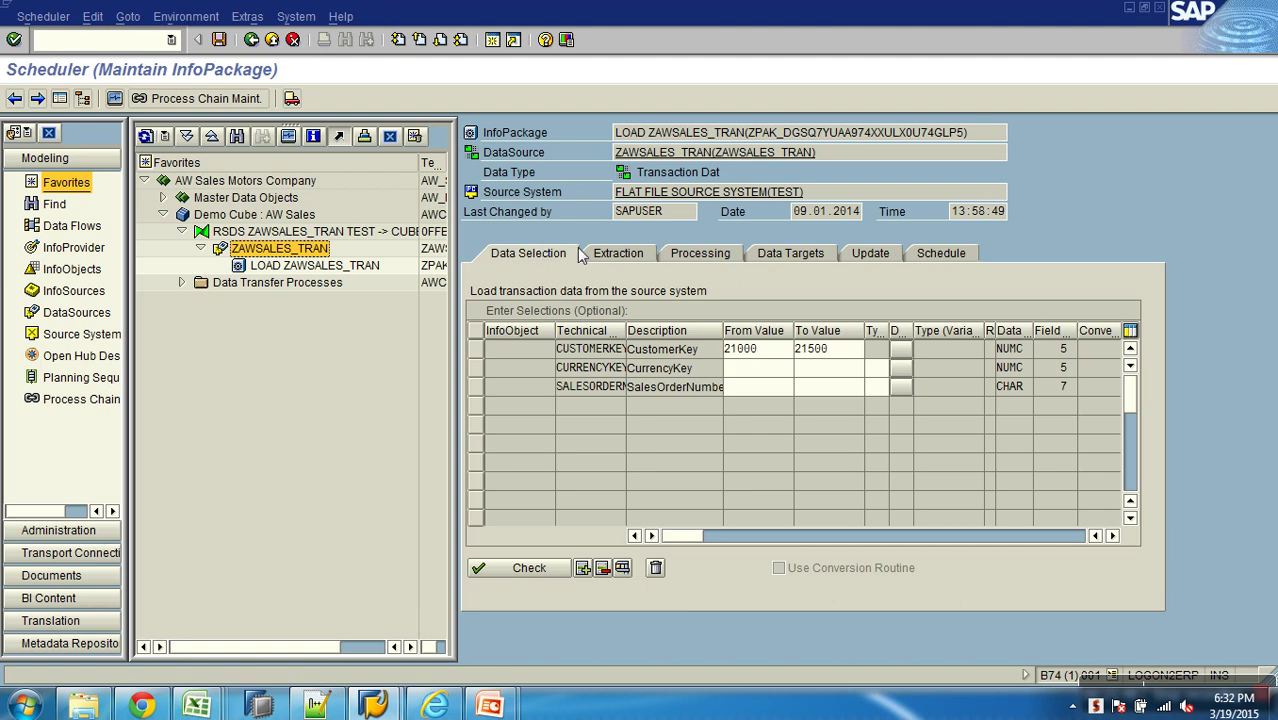
pyautogui.click(780, 358)
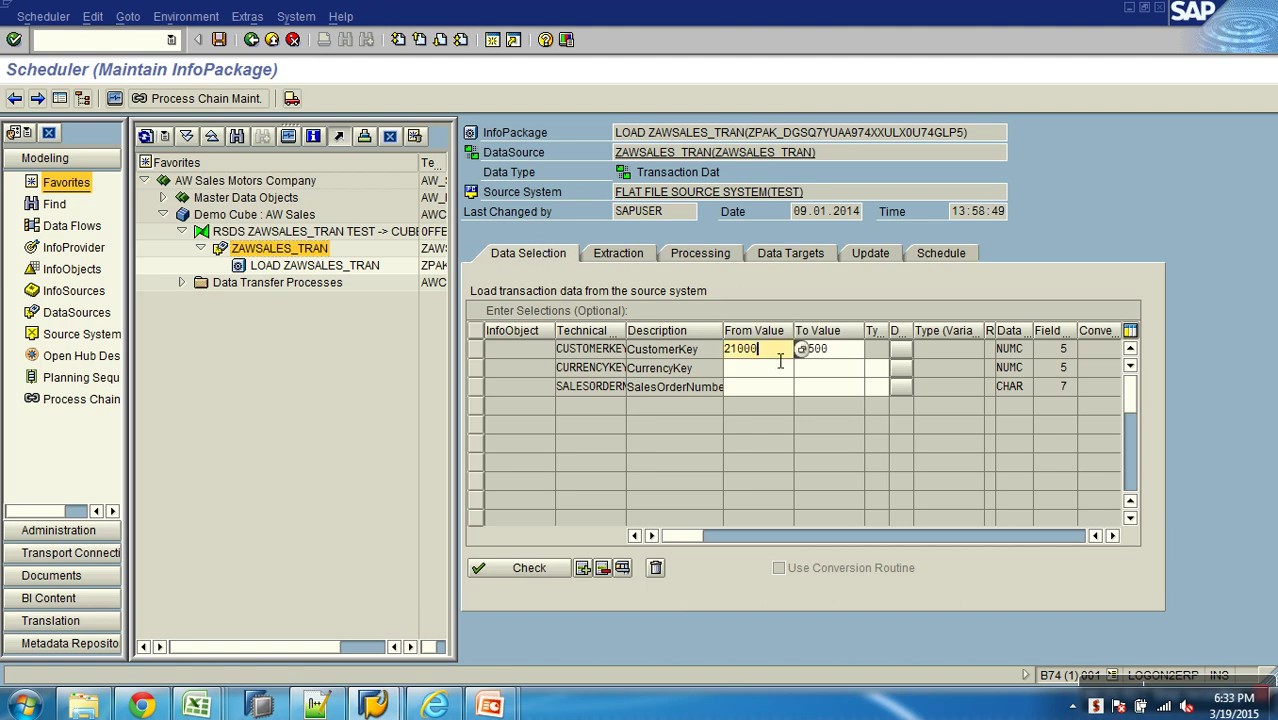
pyautogui.click(474, 349)
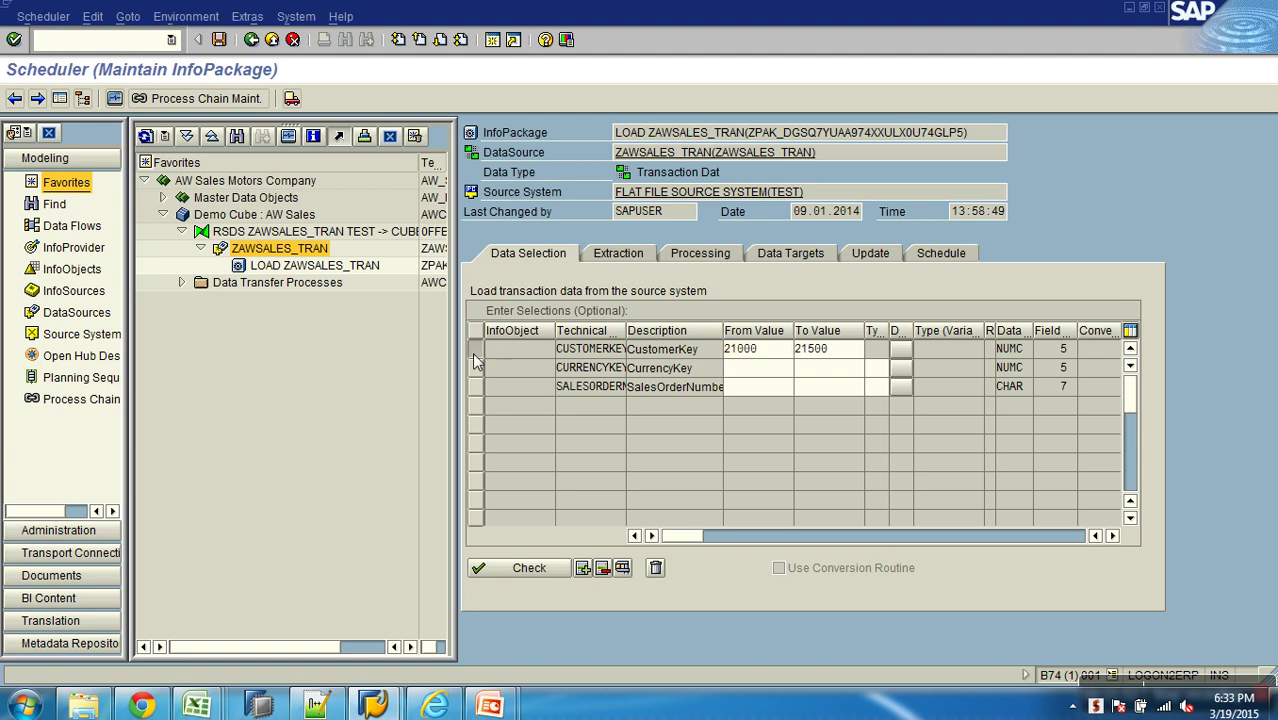
pyautogui.click(582, 568)
pyautogui.click(583, 568)
# - Enter the CustomerKey ranges 30000 to 35000 and 40000 to 45000 in the two added selection rows
pyautogui.click(771, 372)
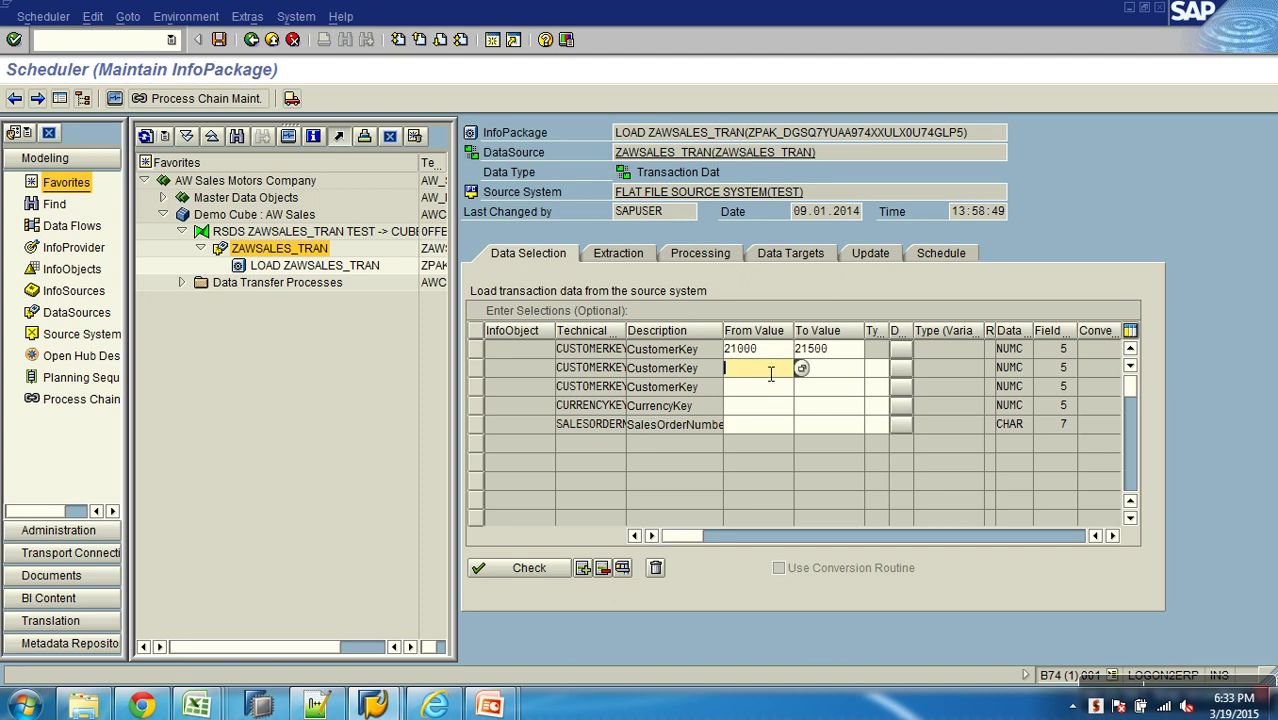
pyautogui.write('30000')
pyautogui.press('Tab')
pyautogui.write('35000')
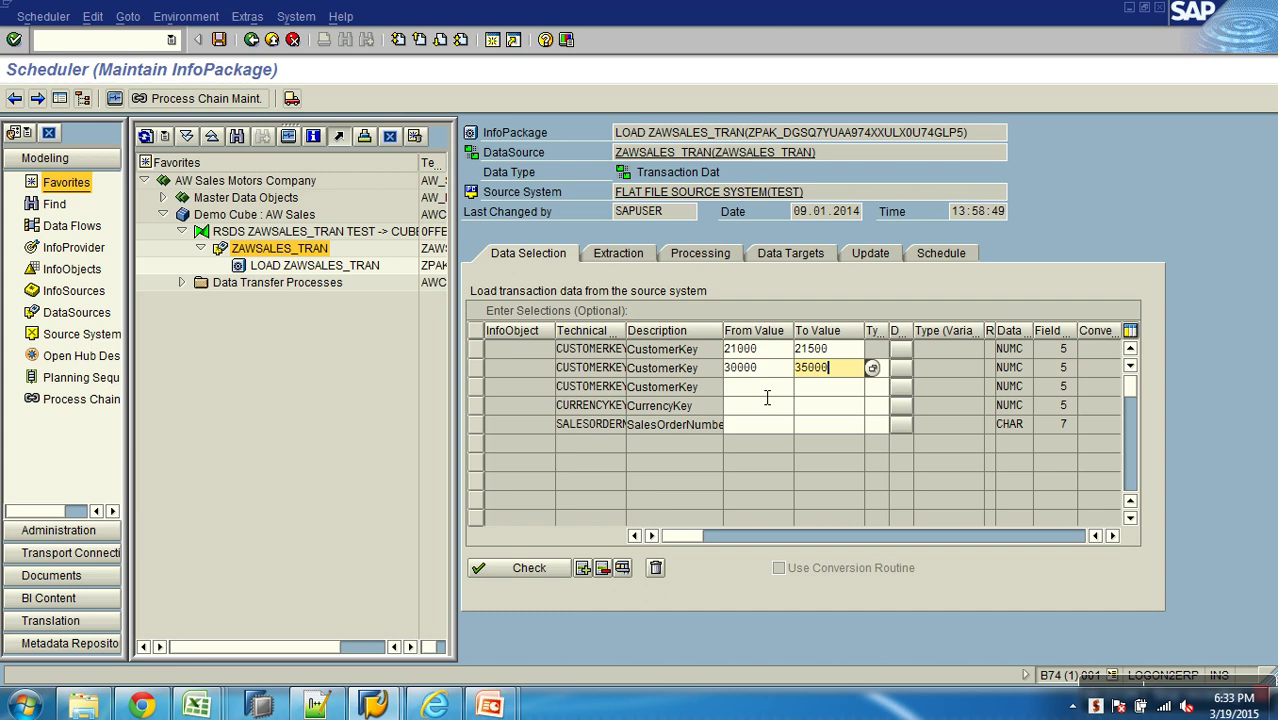
pyautogui.click(766, 395)
pyautogui.write('40000')
pyautogui.press('Tab')
pyautogui.write('45000')
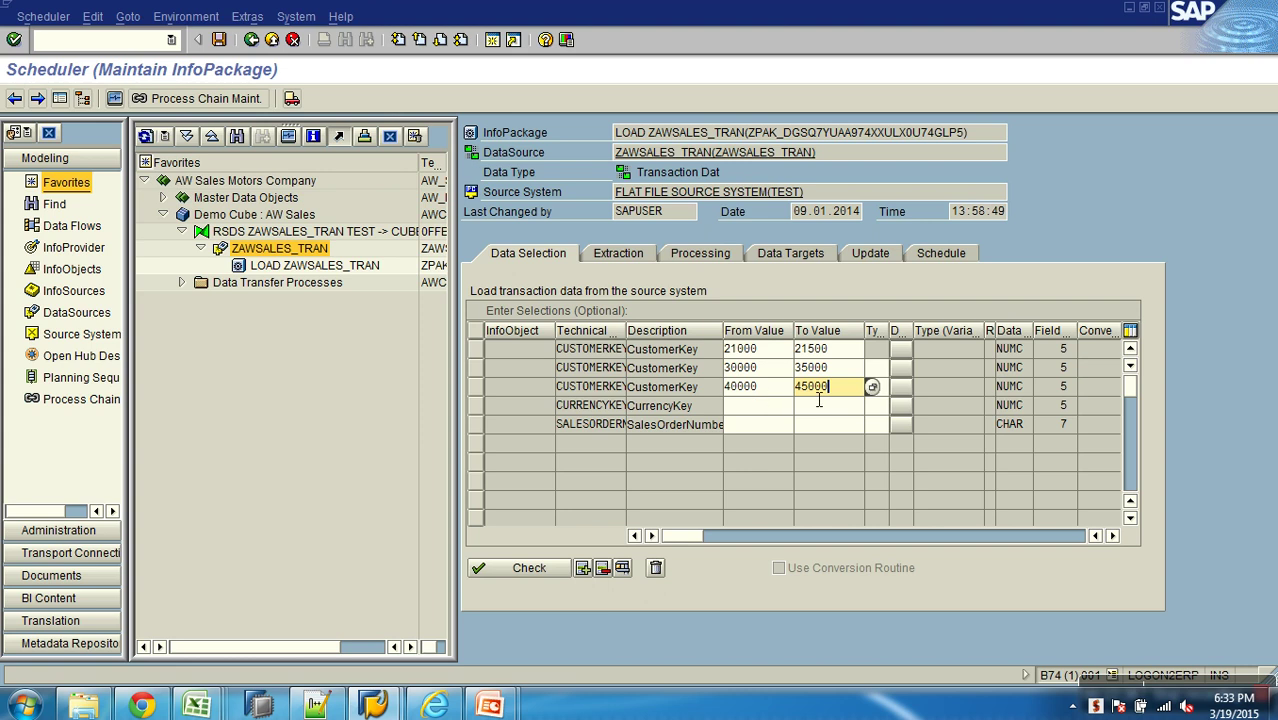
# - Clear the from and to values of all three CustomerKey rows and save the InfoPackage
pyautogui.moveTo(848, 395); pyautogui.dragTo(687, 385)
pyautogui.press('BackSpace')
pyautogui.press('BackSpace')
pyautogui.moveTo(844, 374); pyautogui.dragTo(732, 369)
pyautogui.press('BackSpace')
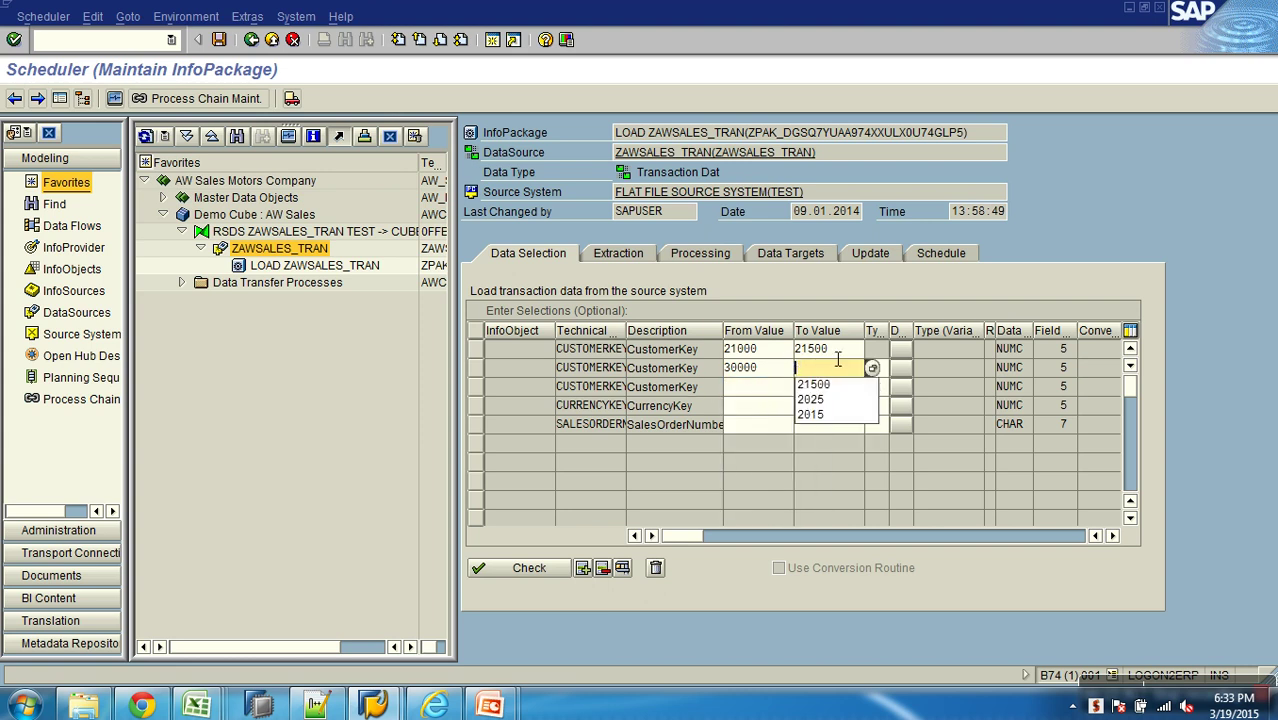
pyautogui.moveTo(846, 349); pyautogui.dragTo(665, 340)
pyautogui.press('BackSpace')
pyautogui.moveTo(764, 350); pyautogui.dragTo(646, 350)
pyautogui.press('BackSpace')
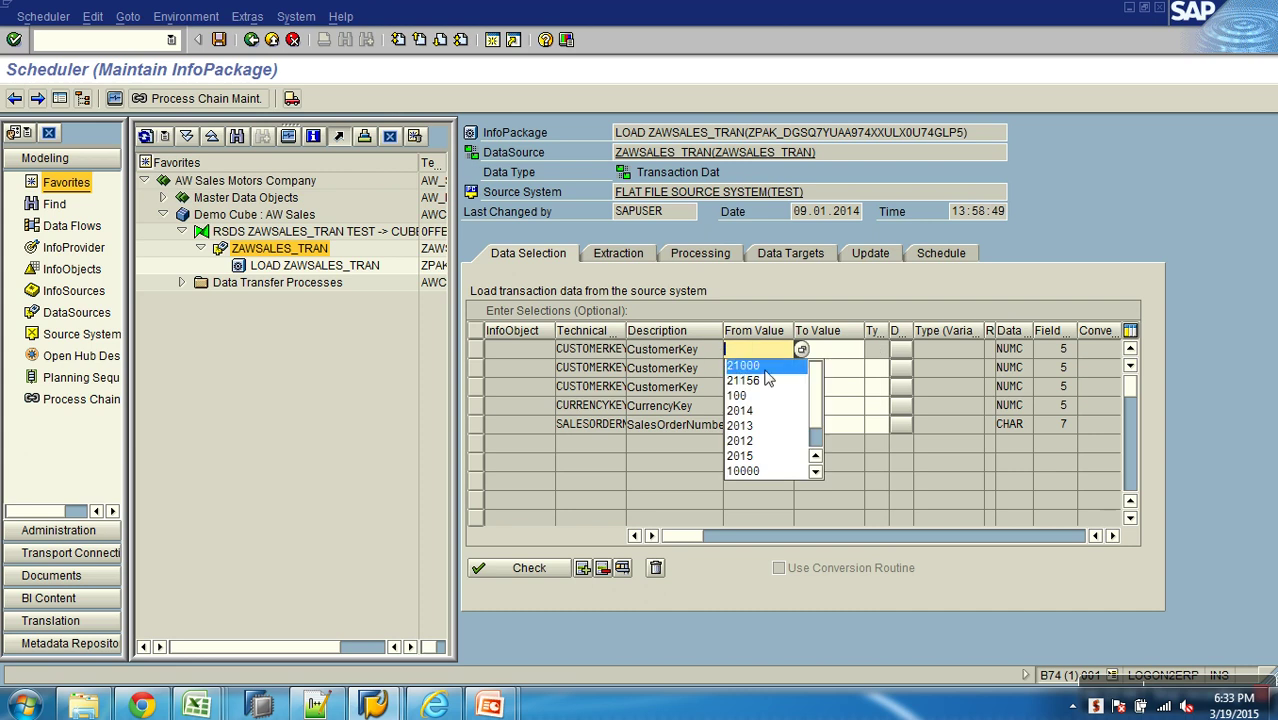
pyautogui.click(824, 386)
pyautogui.moveTo(770, 370); pyautogui.dragTo(724, 368)
pyautogui.press('BackSpace')
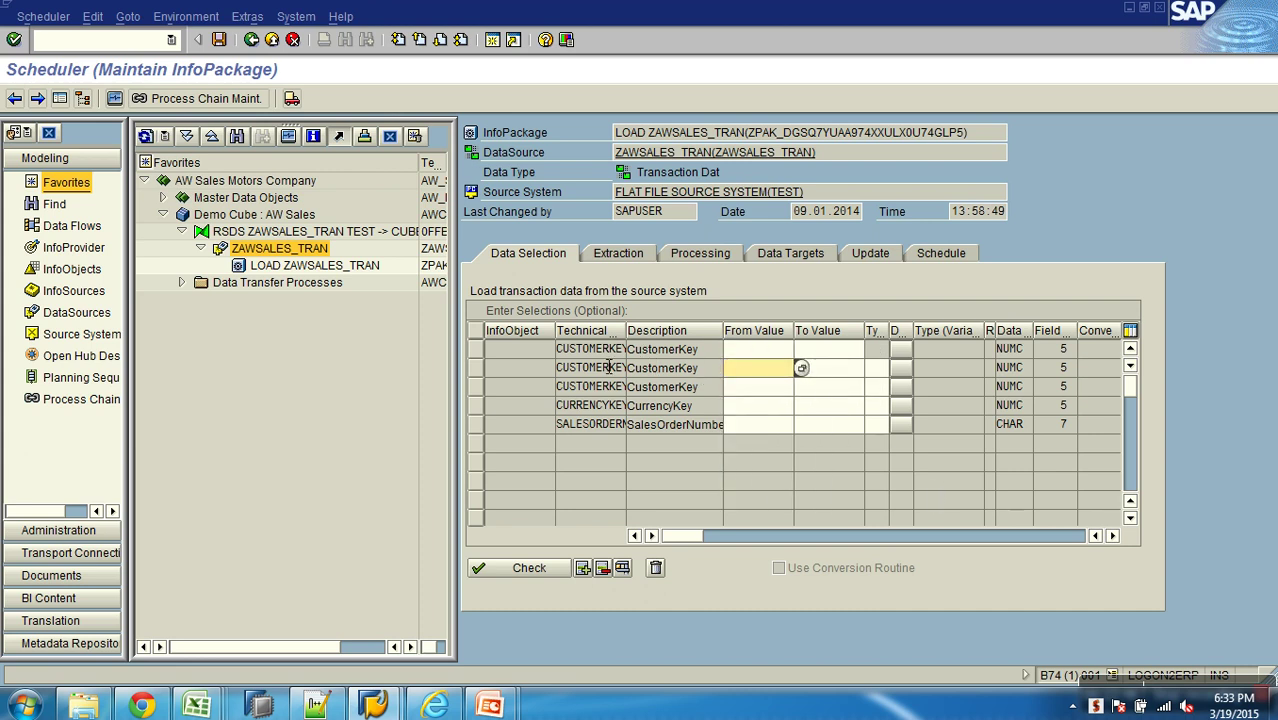
pyautogui.click(219, 41)
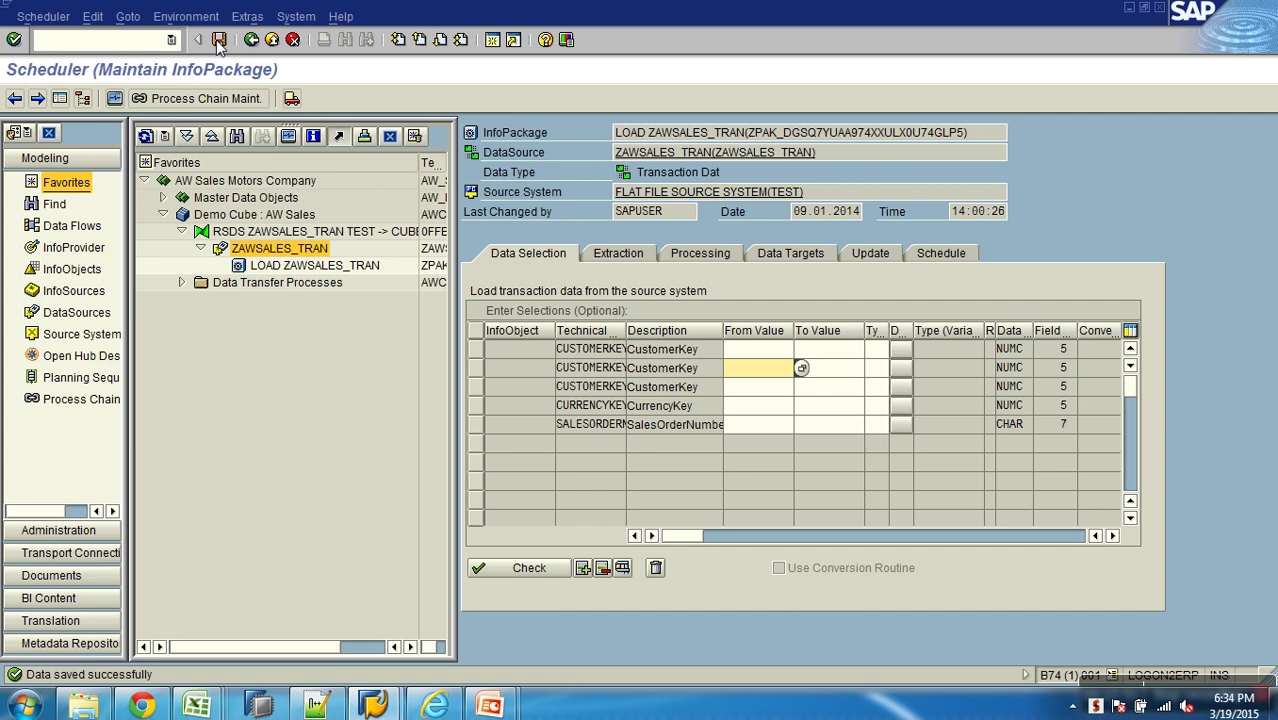
# - Open a new SAP session, start transaction se38 and create the program ztest7
pyautogui.moveTo(801, 221); pyautogui.dragTo(877, 221)
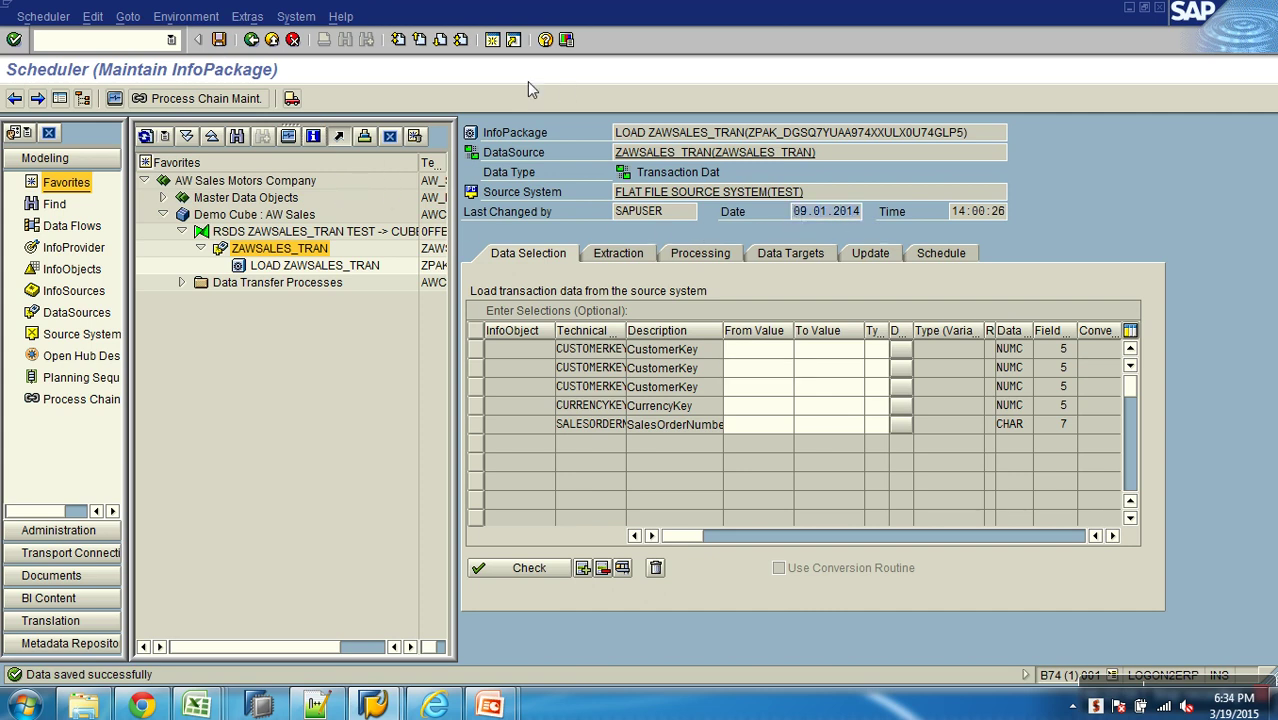
pyautogui.click(492, 42)
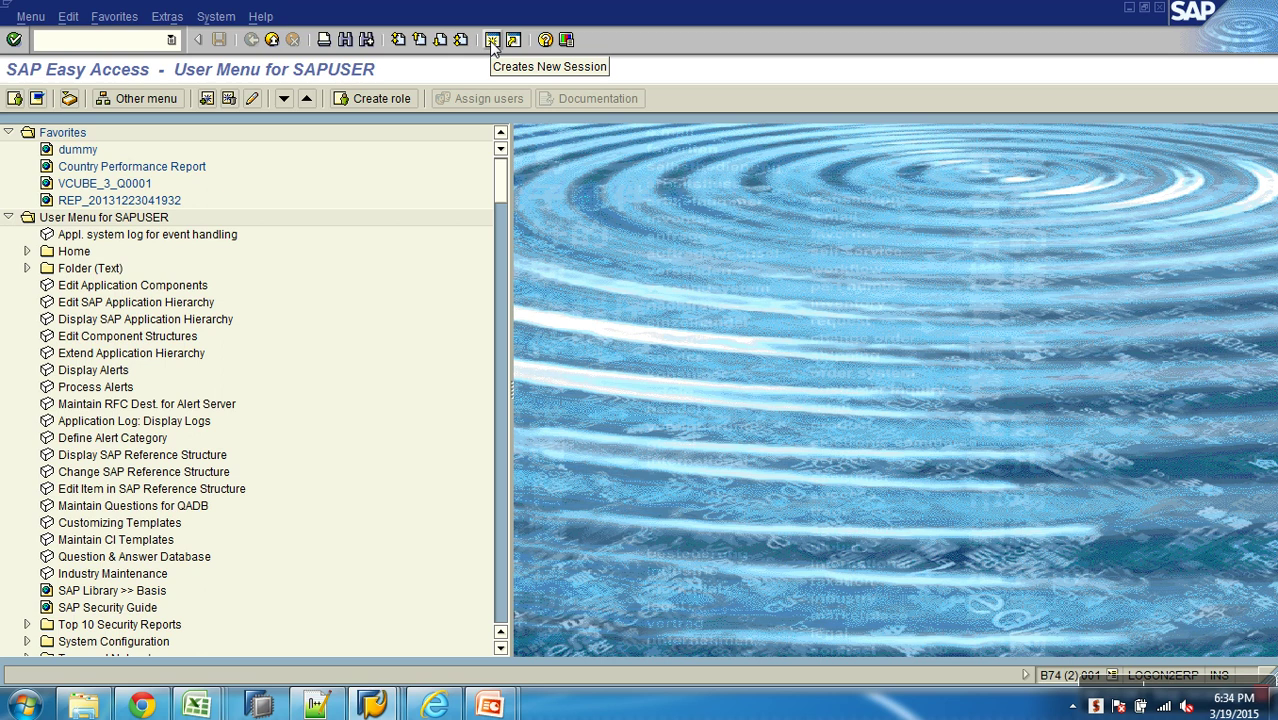
pyautogui.write('se38')
pyautogui.press('Return')
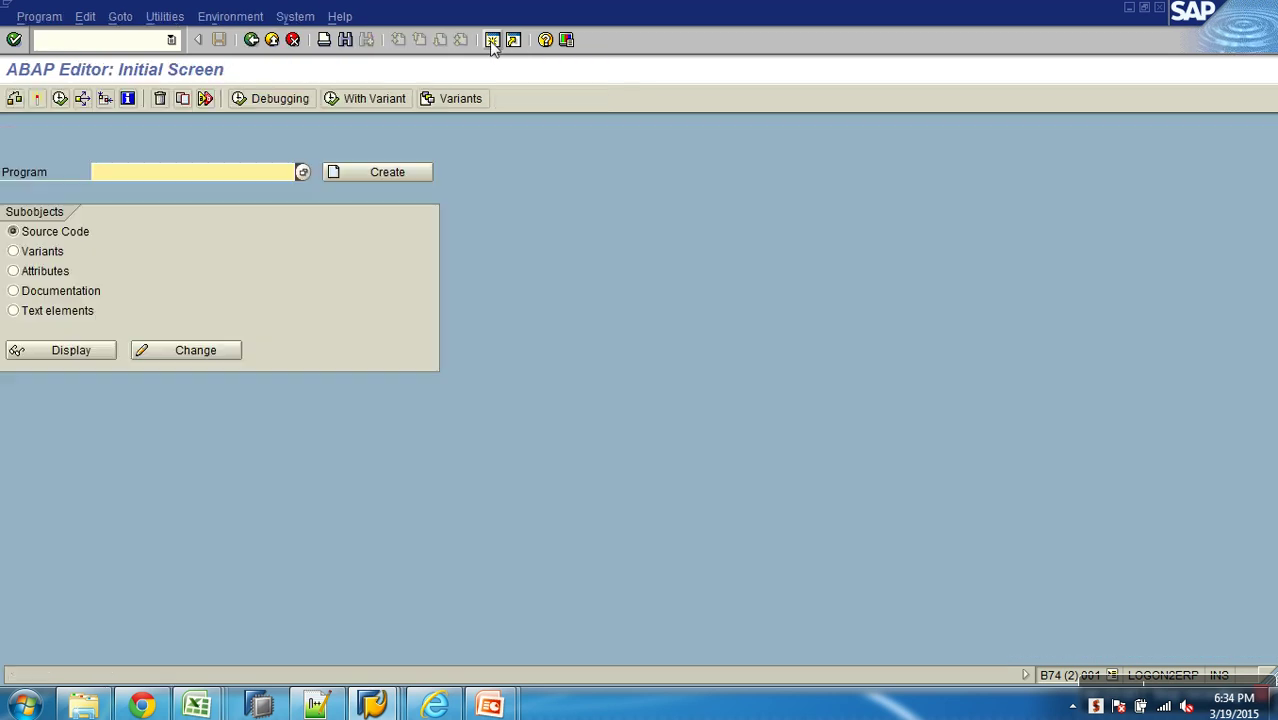
pyautogui.write('ztes')
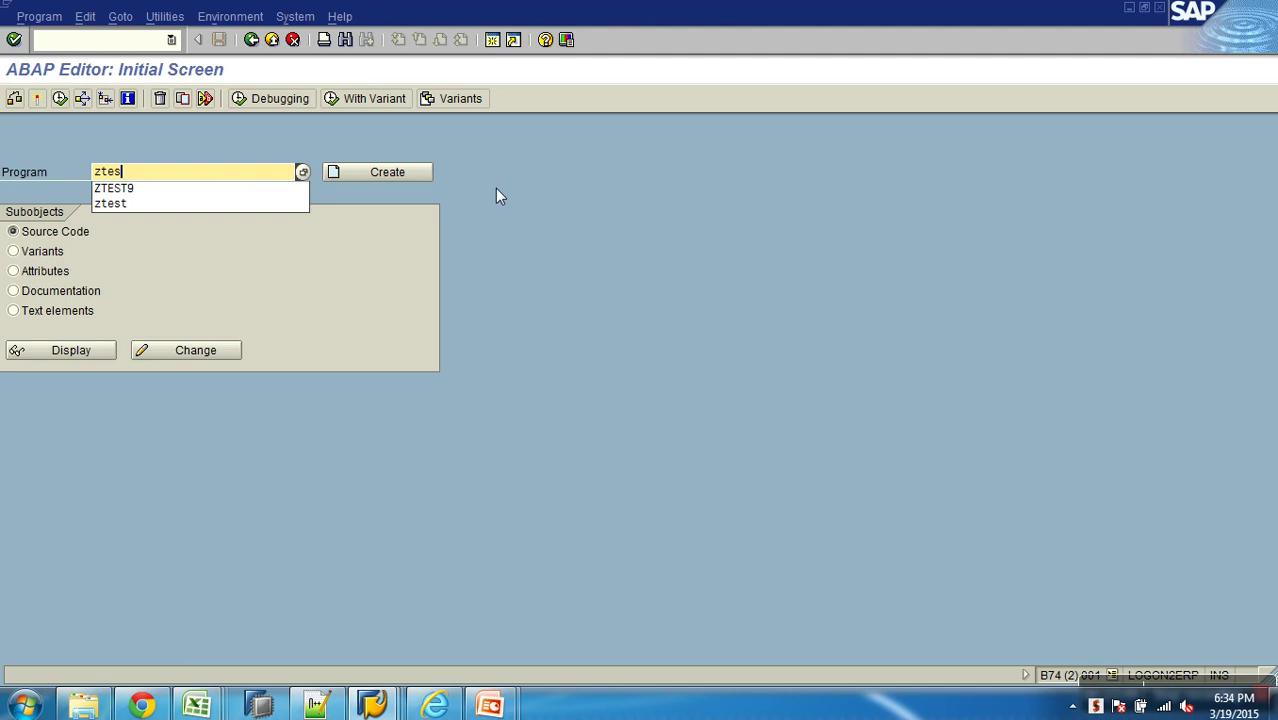
pyautogui.write('t7')
pyautogui.click(348, 176)
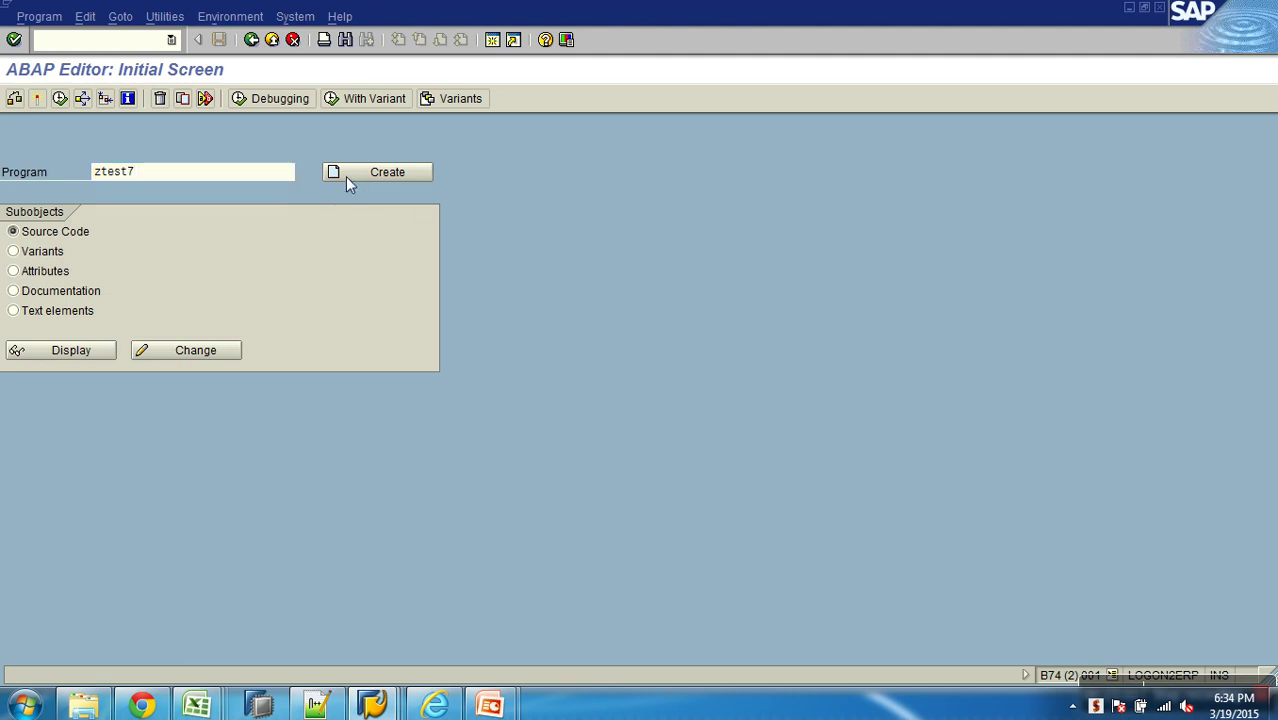
# - Give program ZTEST7 the title adssg and type Executable program, and save it as a local object
pyautogui.write('adssg')
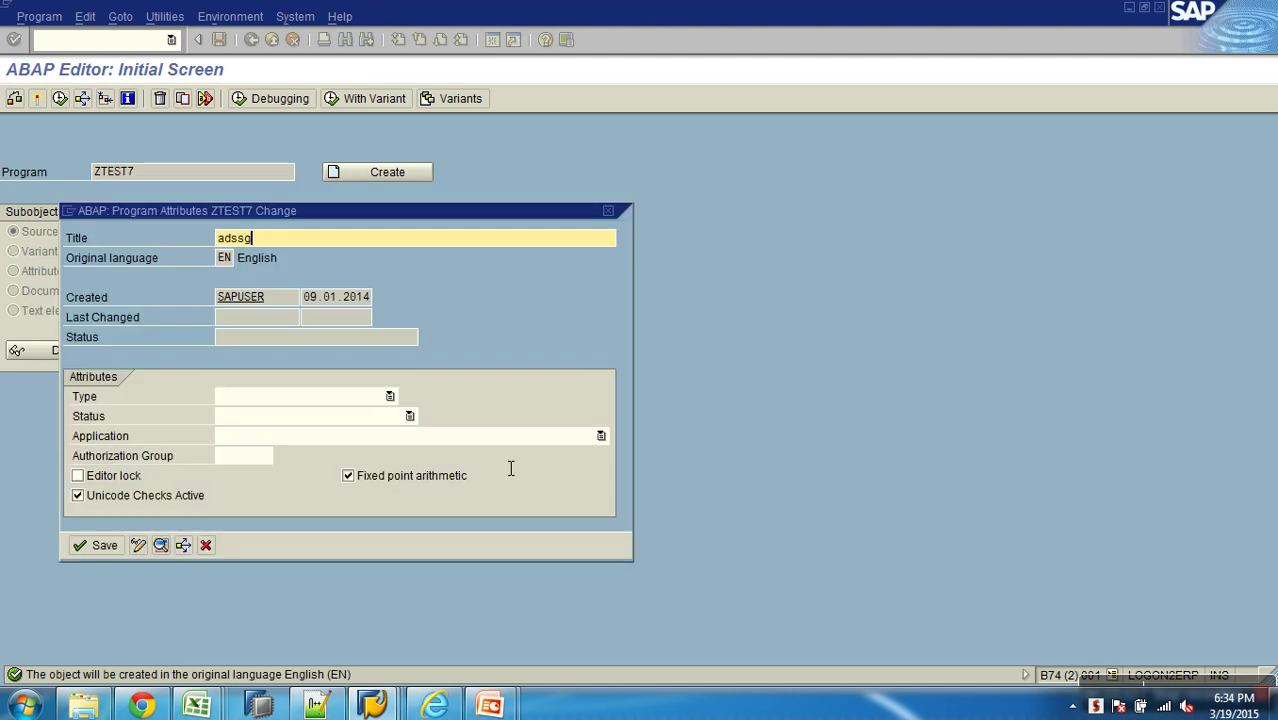
pyautogui.click(265, 398)
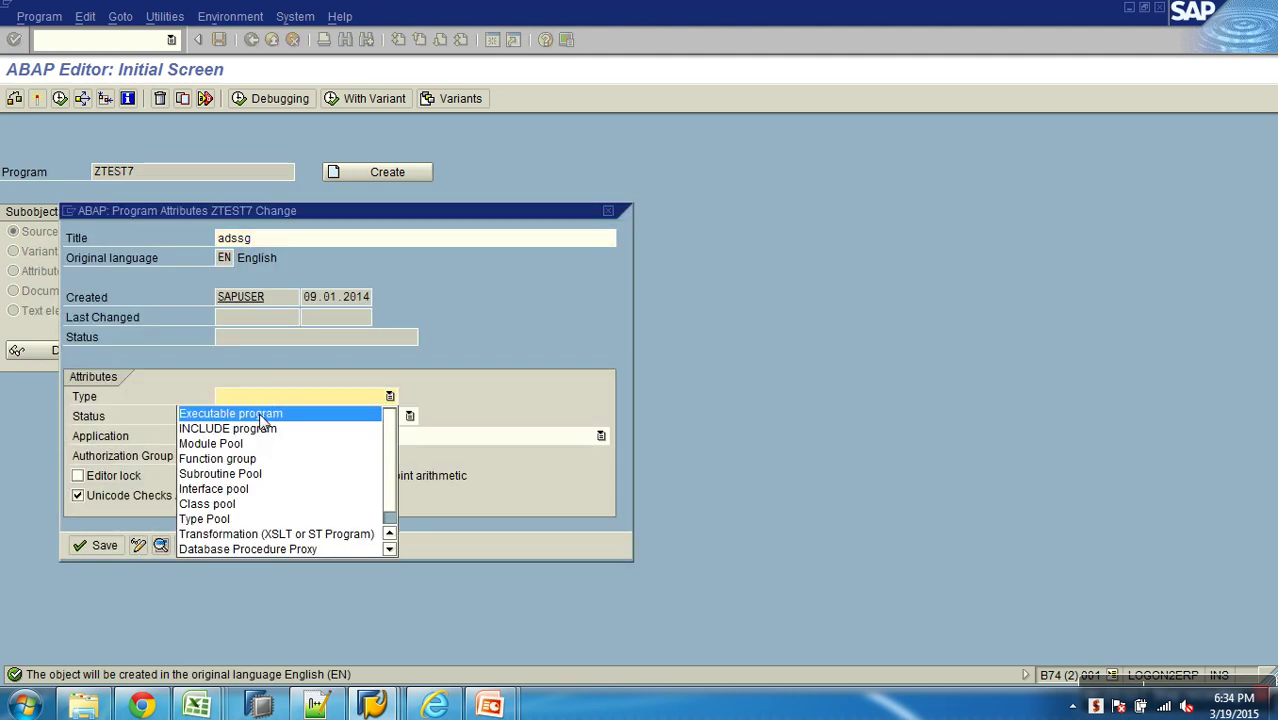
pyautogui.click(260, 413)
pyautogui.click(101, 586)
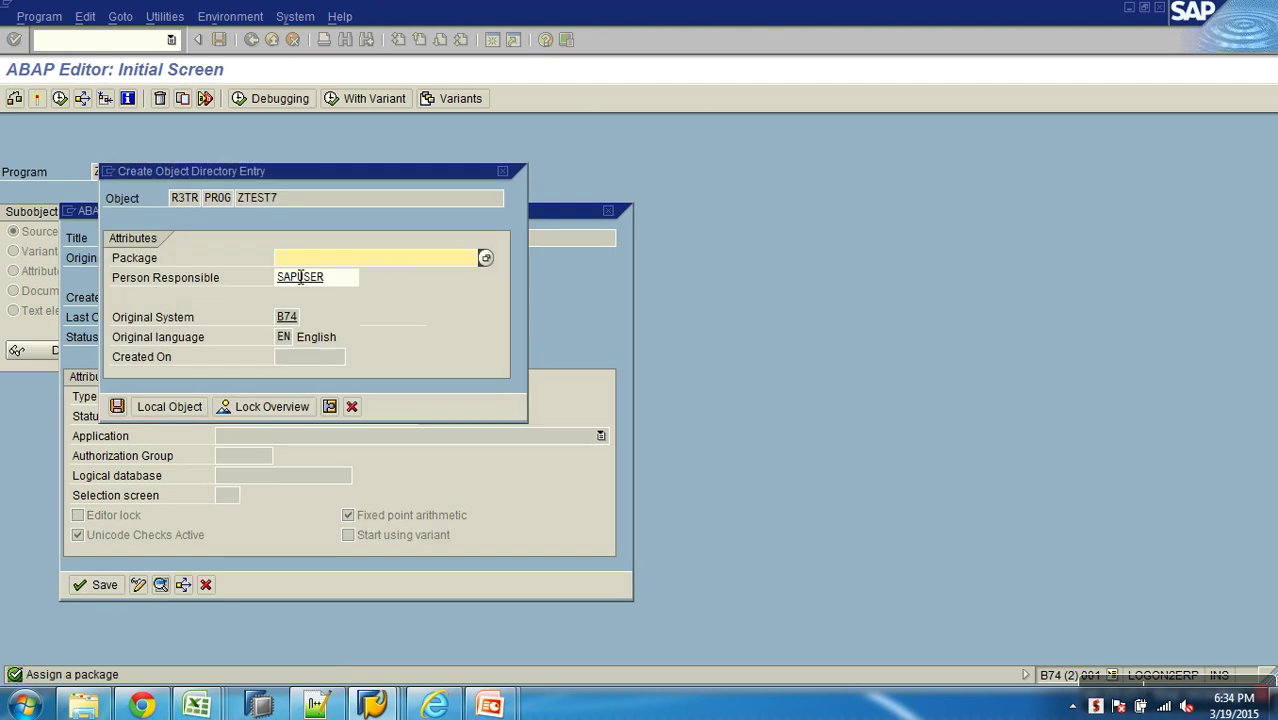
pyautogui.click(179, 408)
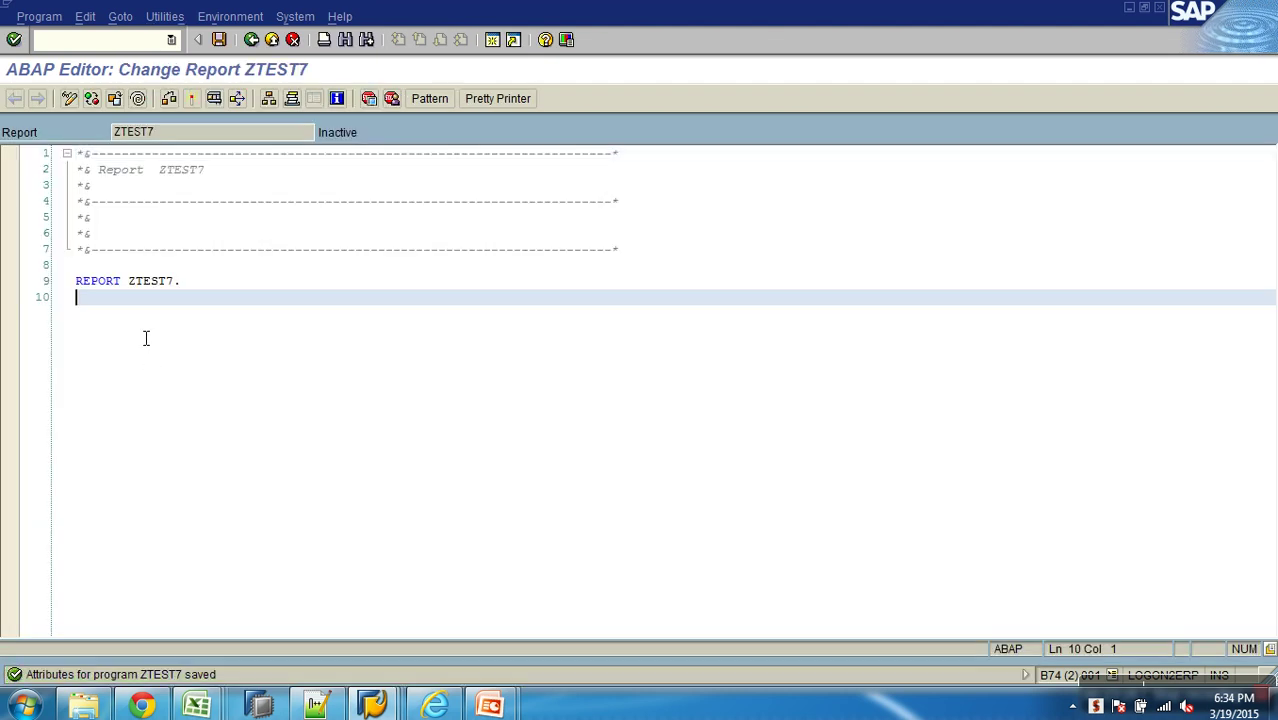
# - Add the statement "write : sy-datum." to report ZTEST7, activate the report and run it
pyautogui.press('Return')
pyautogui.write('write ')
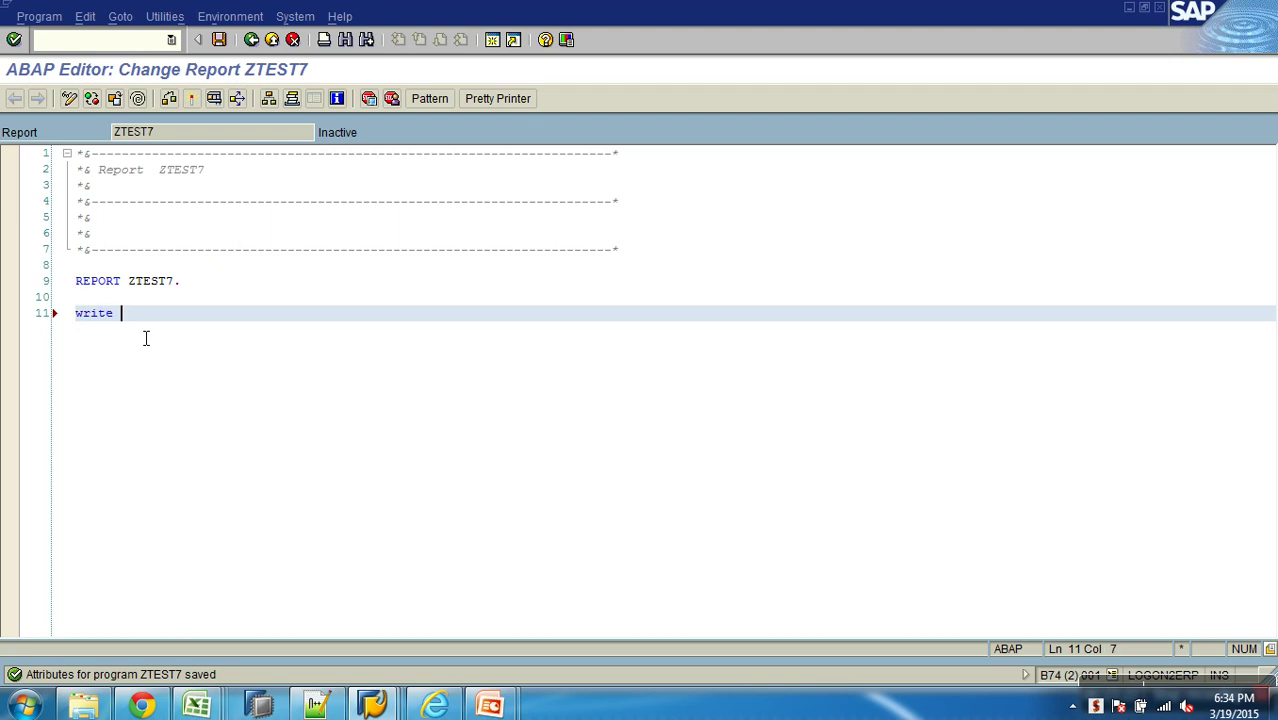
pyautogui.write(': sy-datum.')
pyautogui.click(191, 99)
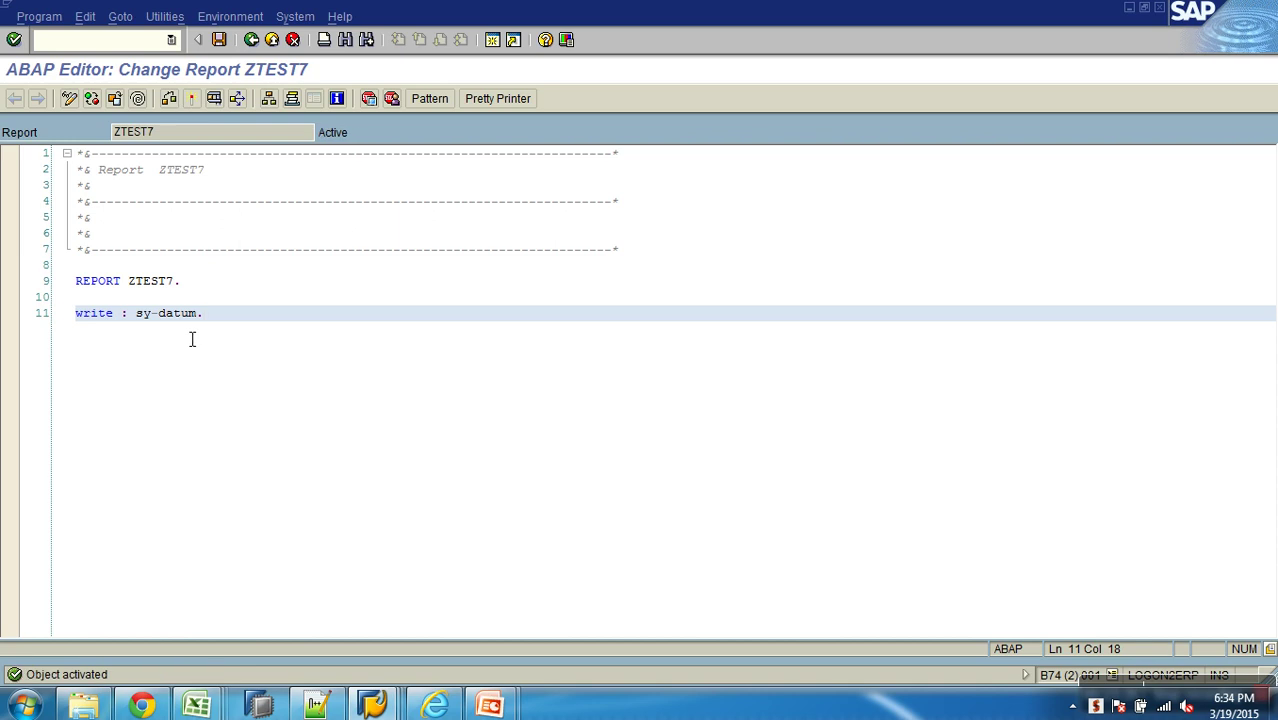
pyautogui.click(214, 99)
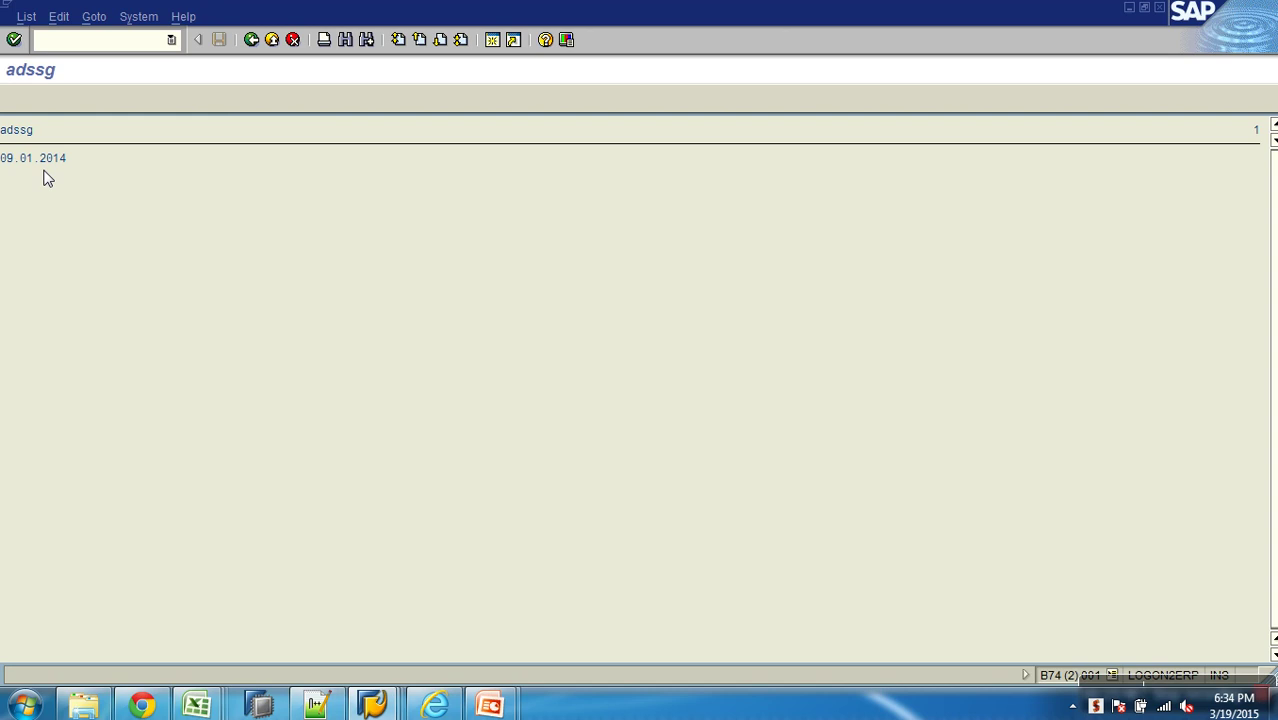
# - Return to the InfoPackage session, examine the Extraction settings of DataSource ZAWSALES_TRAN and go back to the InfoPackage
pyautogui.hotkey('alt', 'Tab')
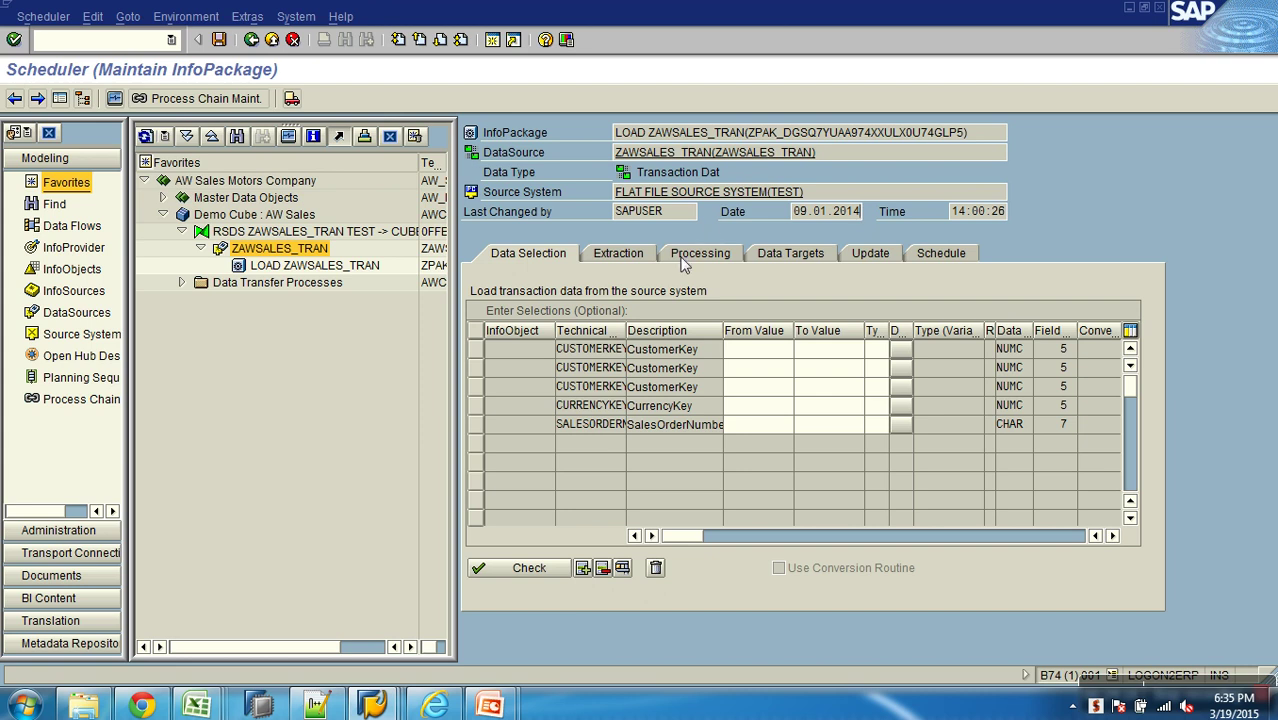
pyautogui.click(730, 152)
pyautogui.click(146, 215)
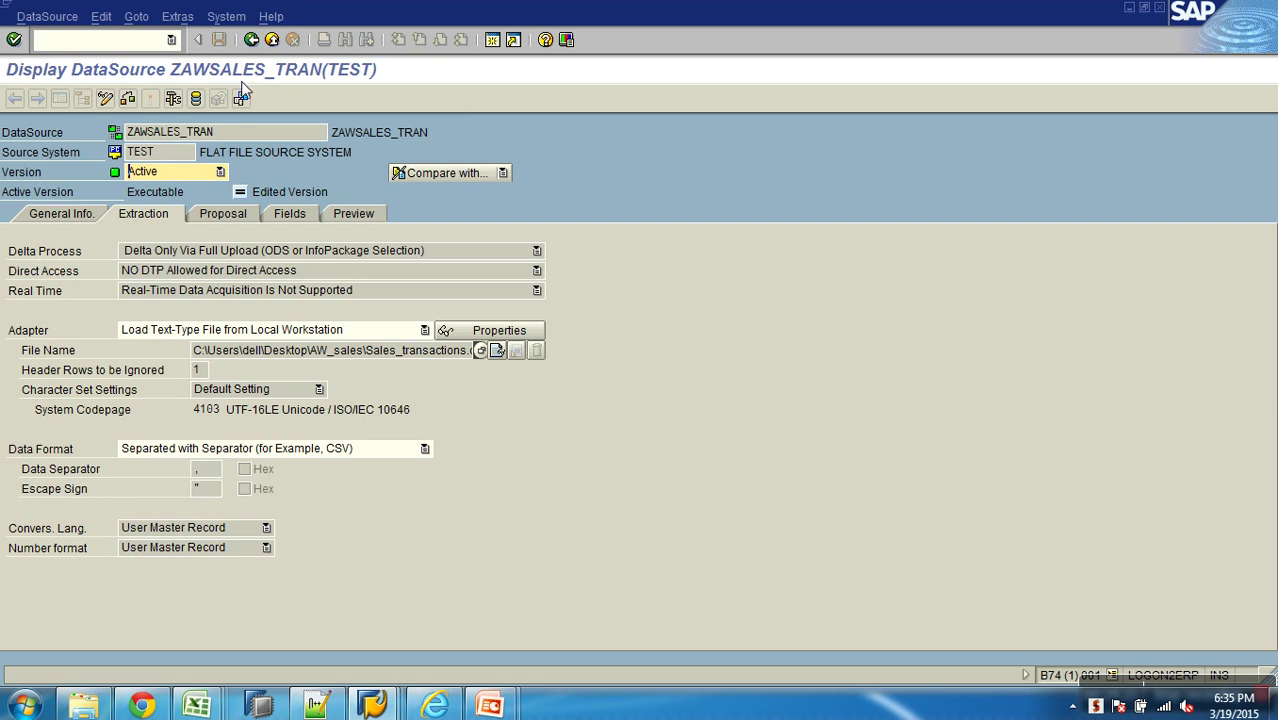
pyautogui.click(251, 39)
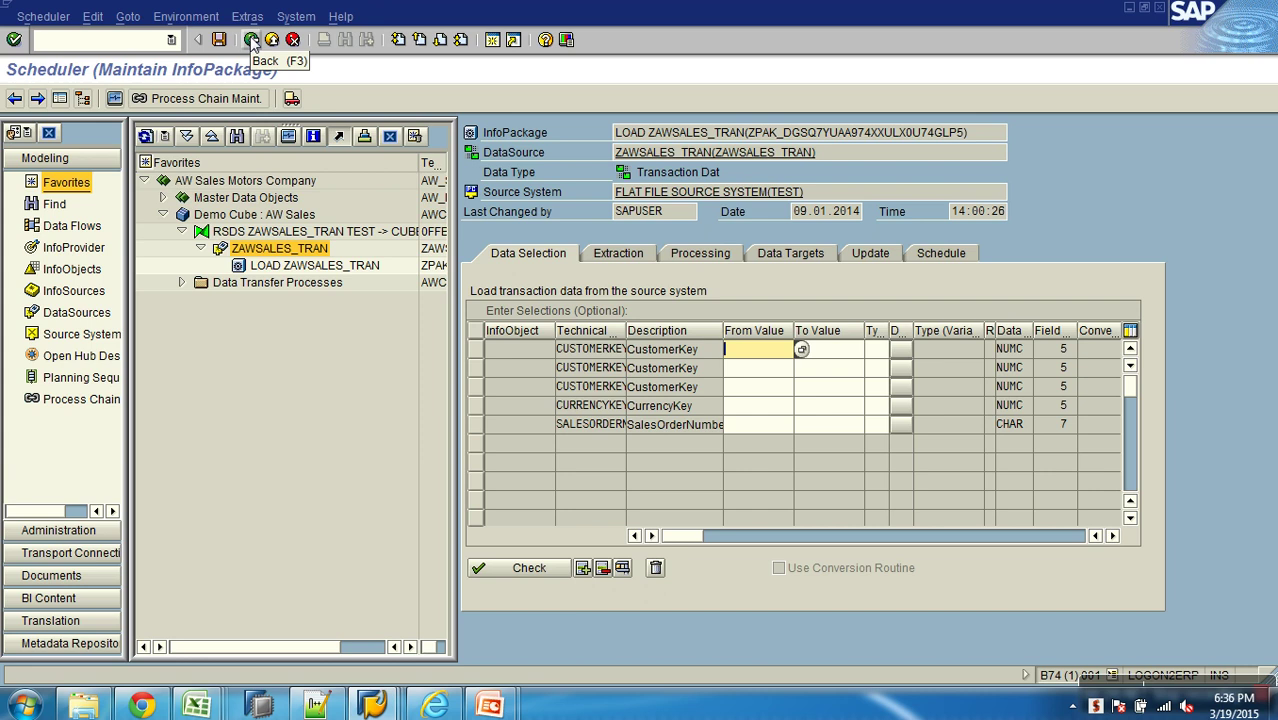
# - Open Sales_transactions_dummy.csv in Excel and examine the OrderDateKey column from its header to row 21
pyautogui.click(84, 706)
pyautogui.doubleClick(306, 476)
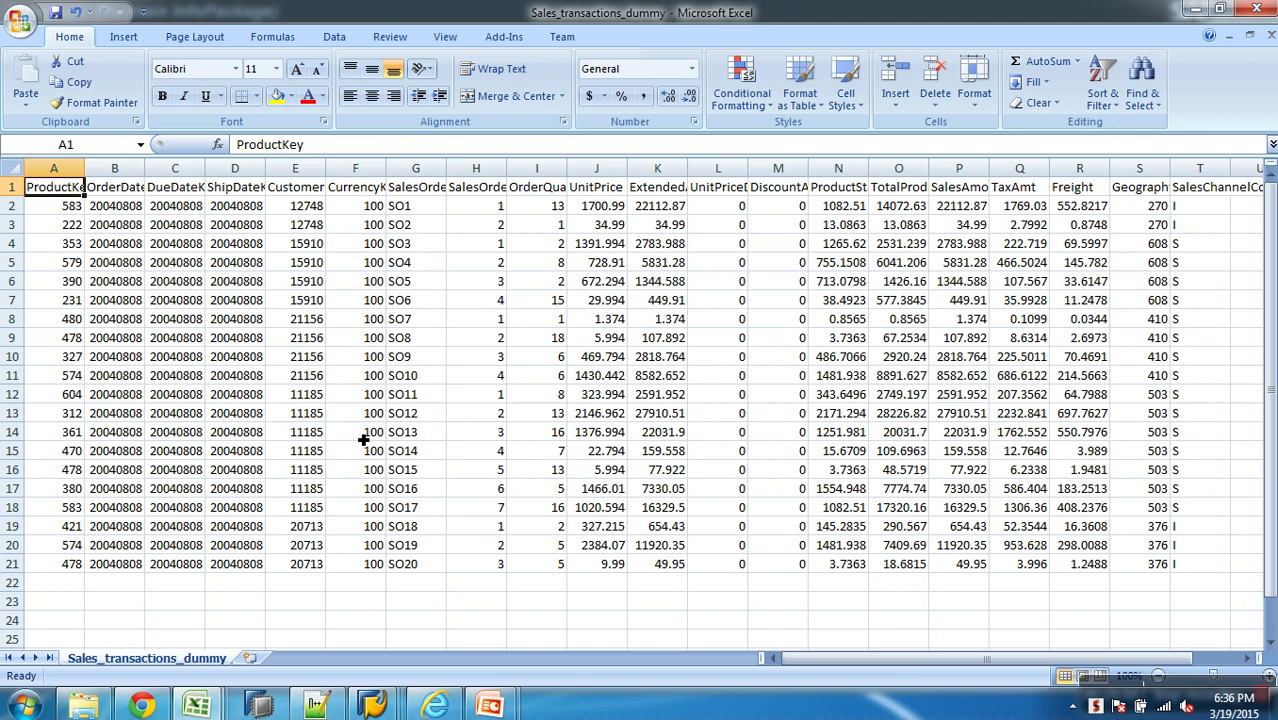
pyautogui.click(127, 197)
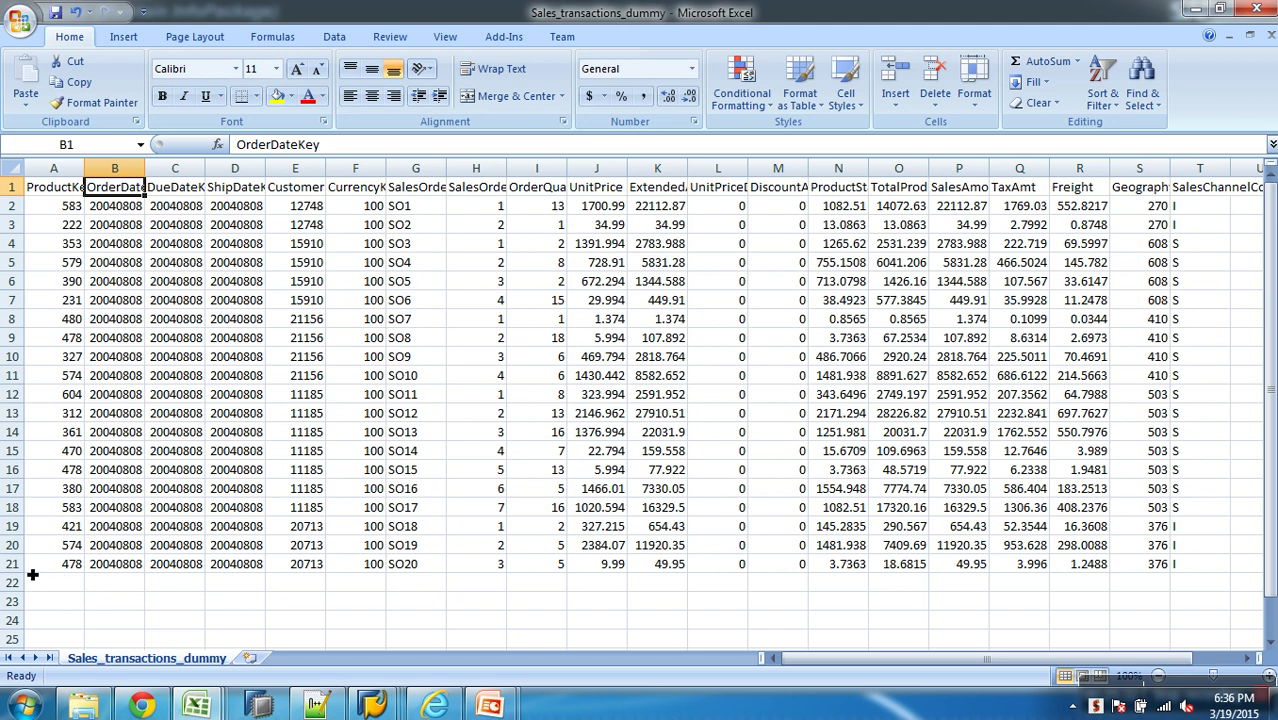
pyautogui.click(127, 566)
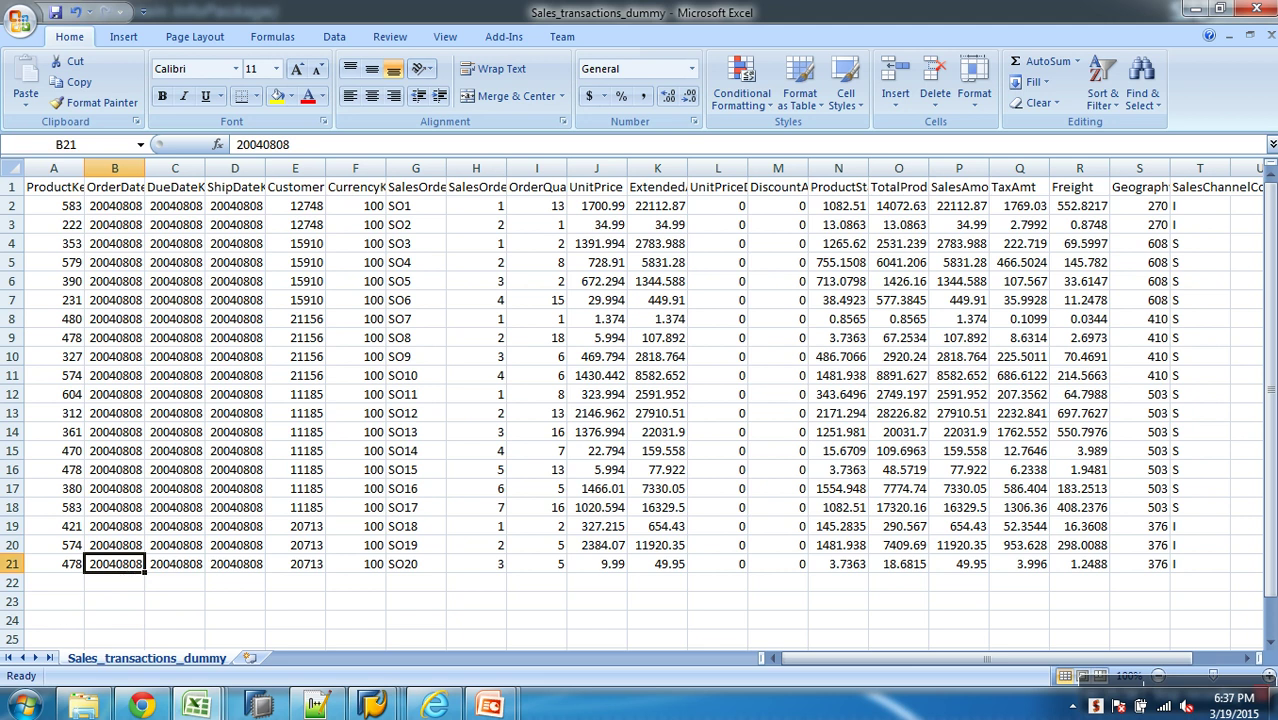
pyautogui.click(118, 189)
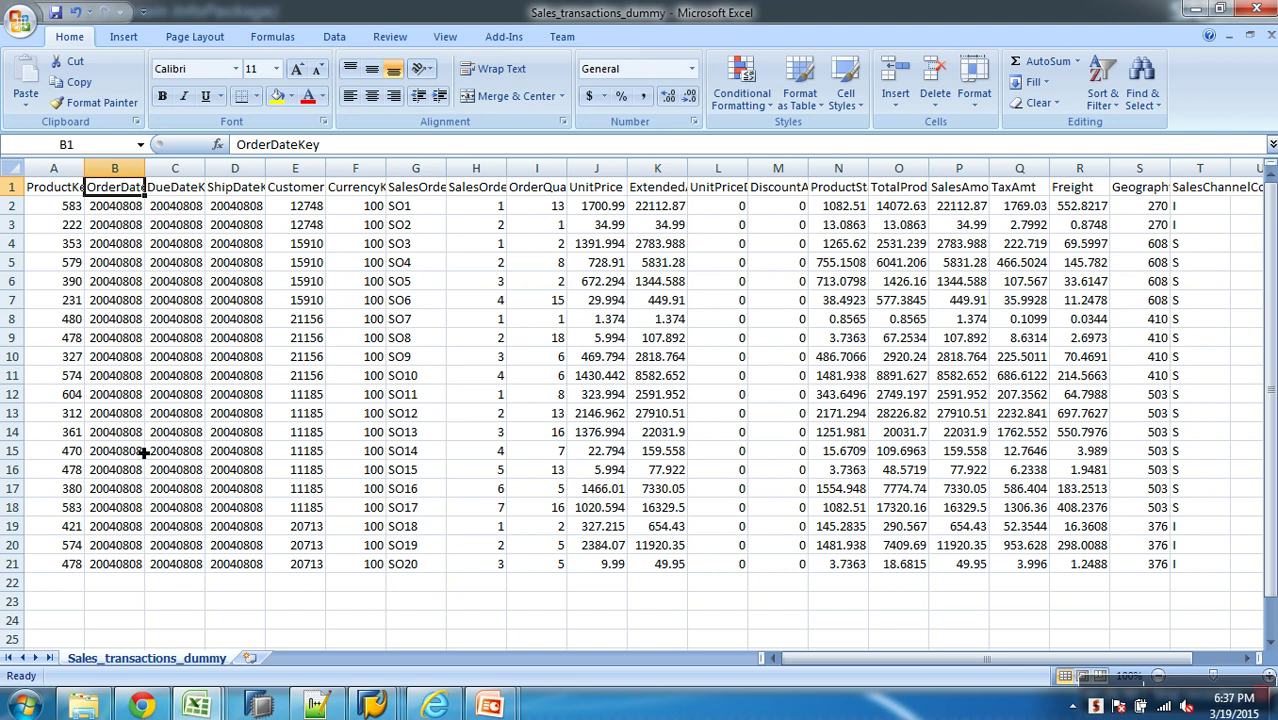
# - Set OrderDateKey to 20140109 in cells B21 and B20
pyautogui.click(127, 565)
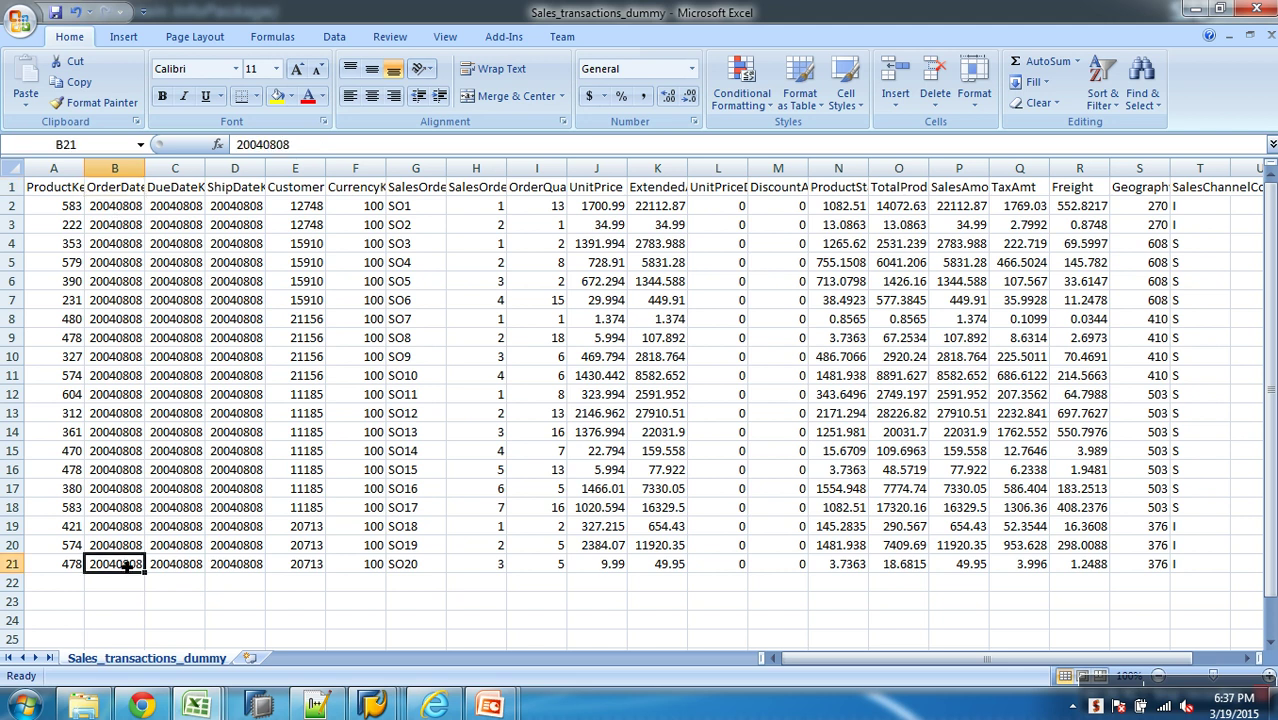
pyautogui.write('2014')
pyautogui.write('08')
pyautogui.press('BackSpace')
pyautogui.write('109')
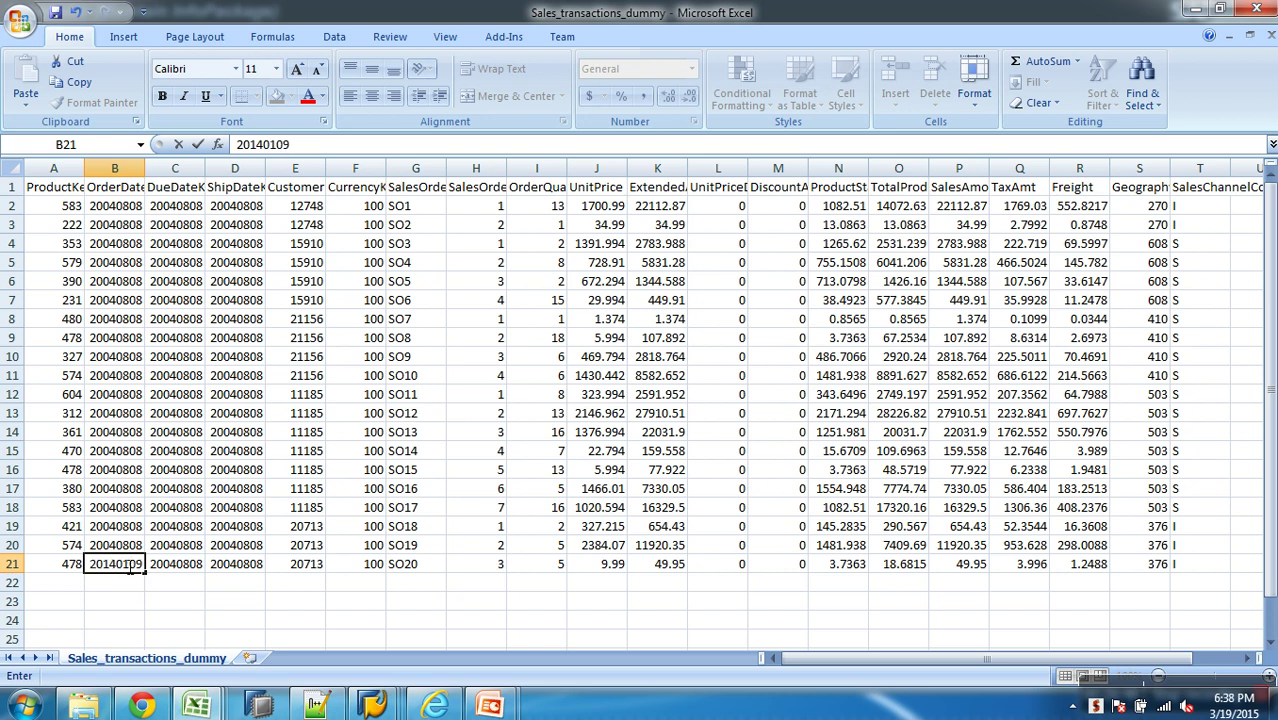
pyautogui.click(129, 545)
pyautogui.write('2014')
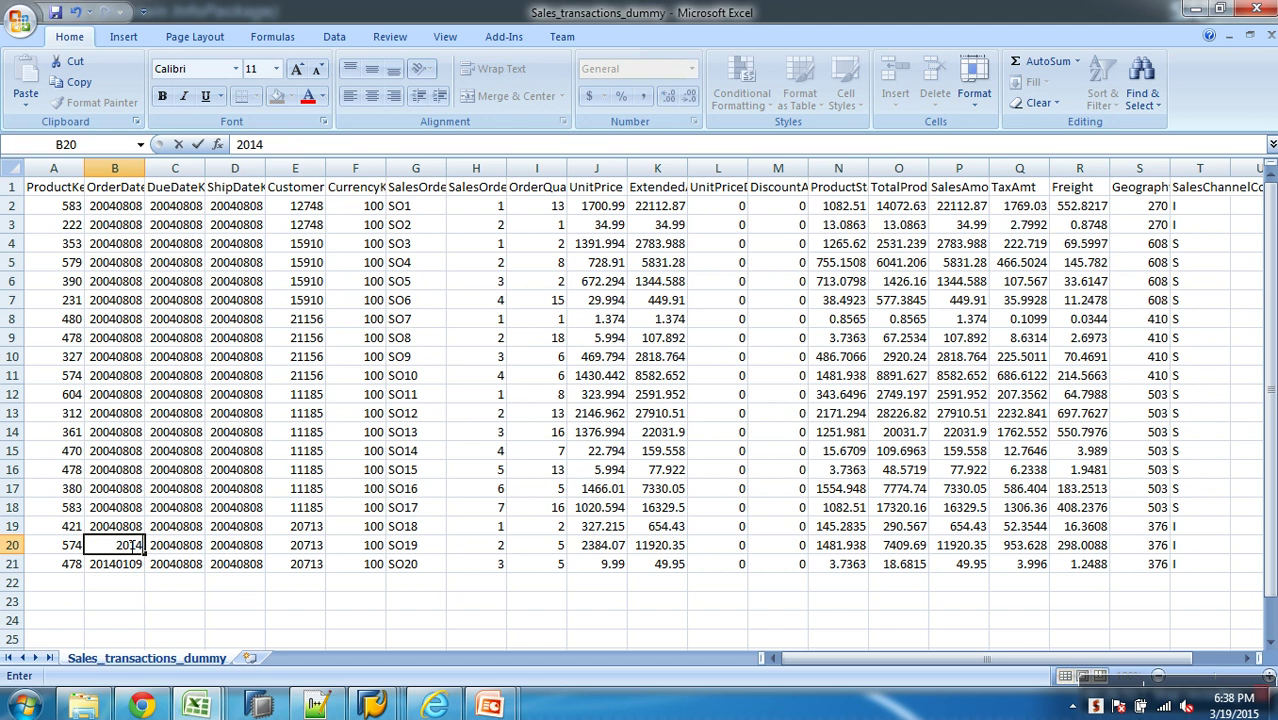
pyautogui.write('0109')
pyautogui.press('Return')
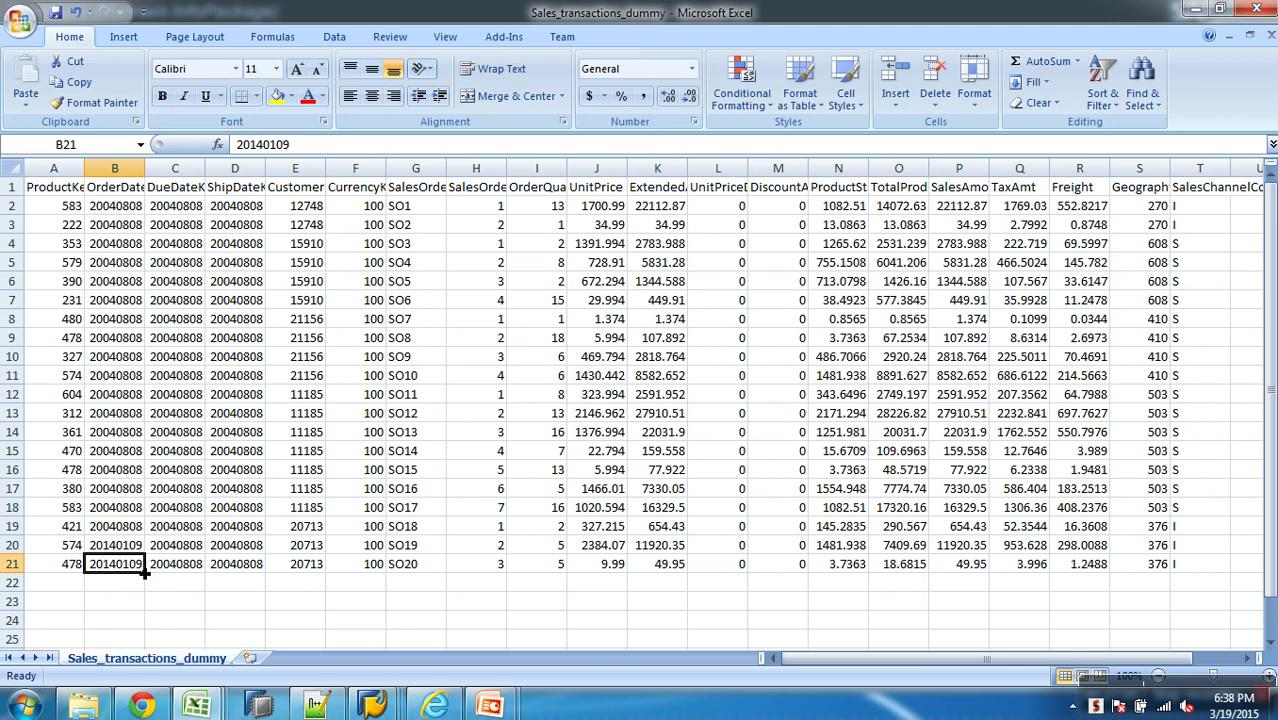
# - Save Sales_transactions_dummy.csv, keeping the CSV format, and close the workbook
pyautogui.click(56, 14)
pyautogui.click(566, 415)
pyautogui.click(1270, 35)
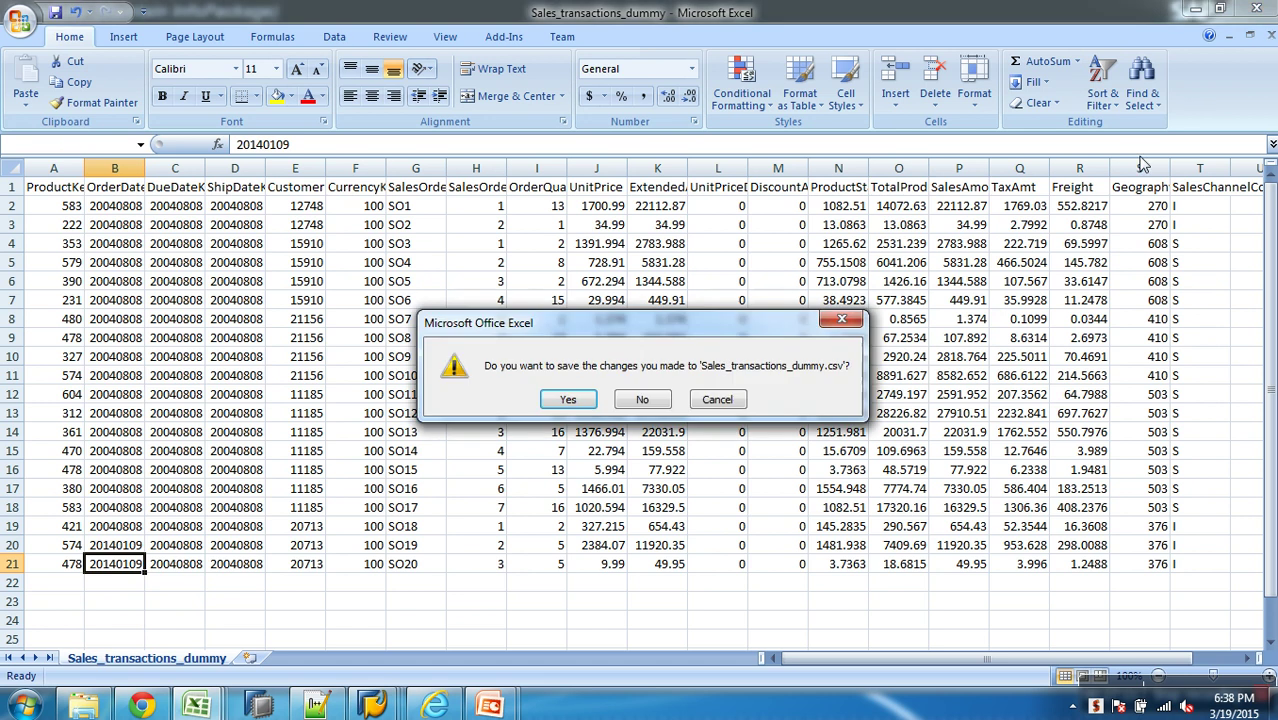
pyautogui.click(567, 399)
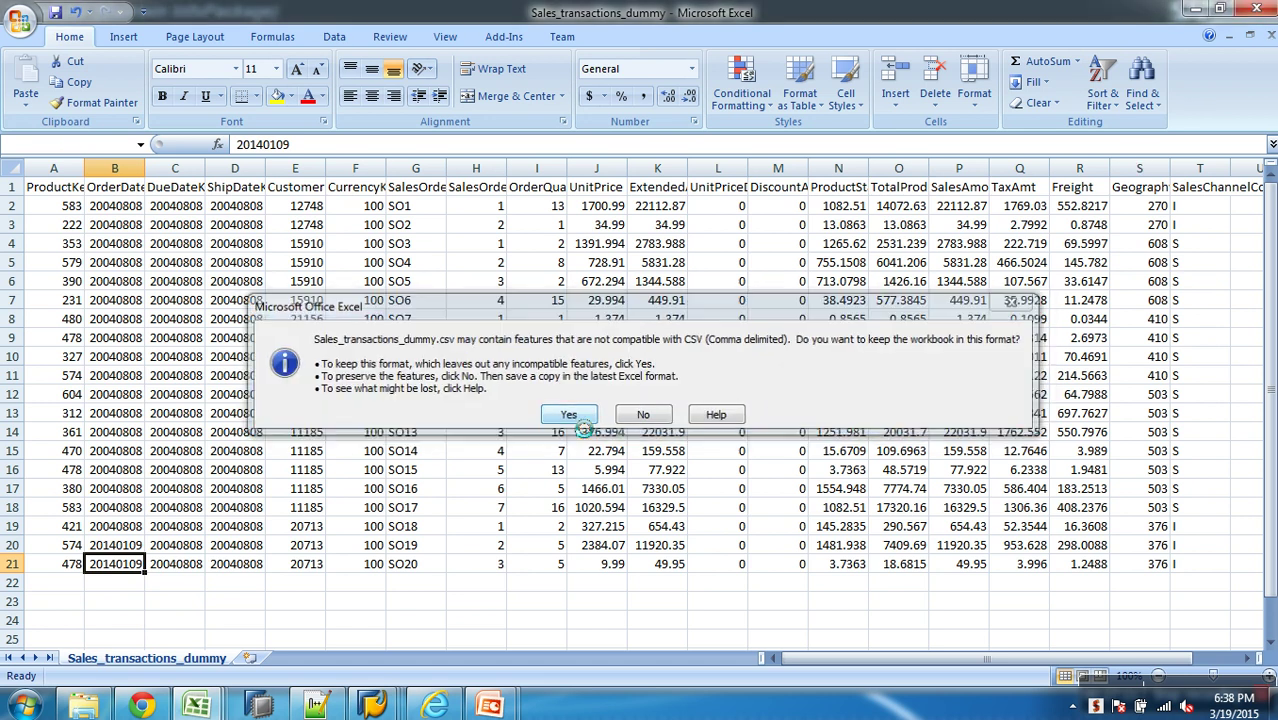
pyautogui.click(568, 415)
# - Switch to the Scheduler (Maintain InfoPackage) window in SAP and decline the detailed description of the connection error
pyautogui.moveTo(372, 705)
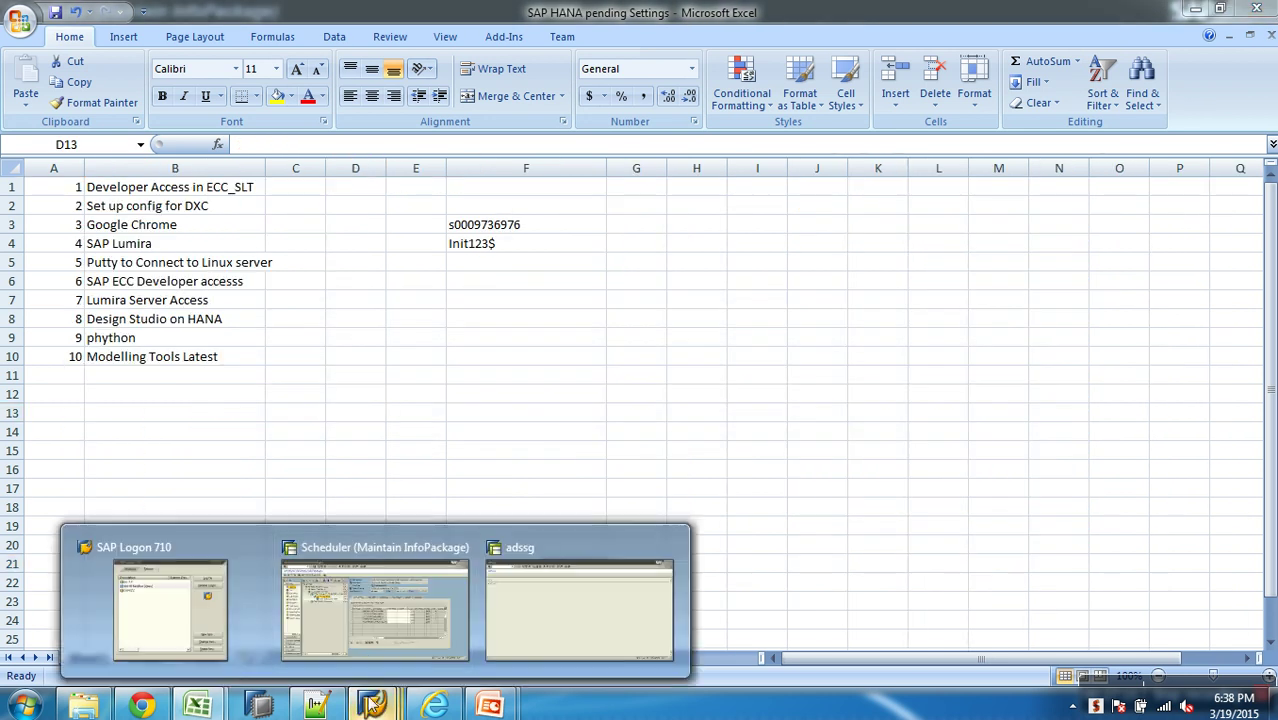
pyautogui.click(372, 615)
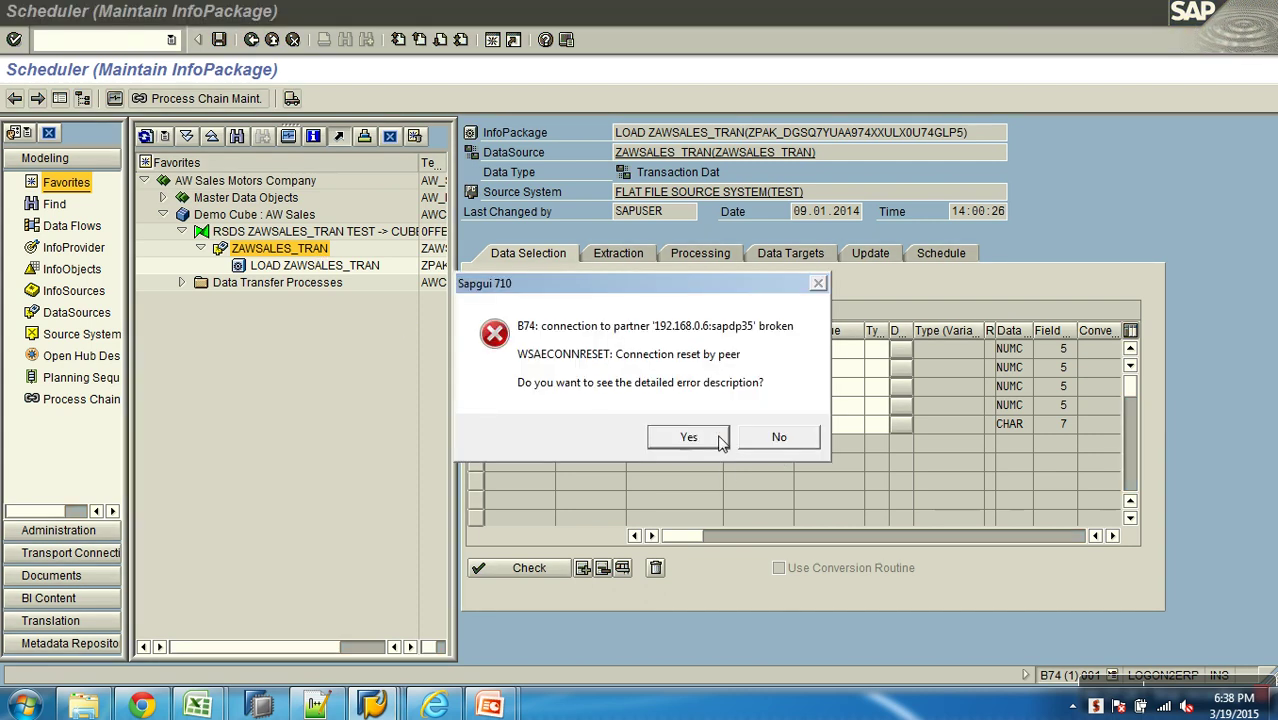
pyautogui.click(778, 437)
pyautogui.hotkey('alt', 'Tab')
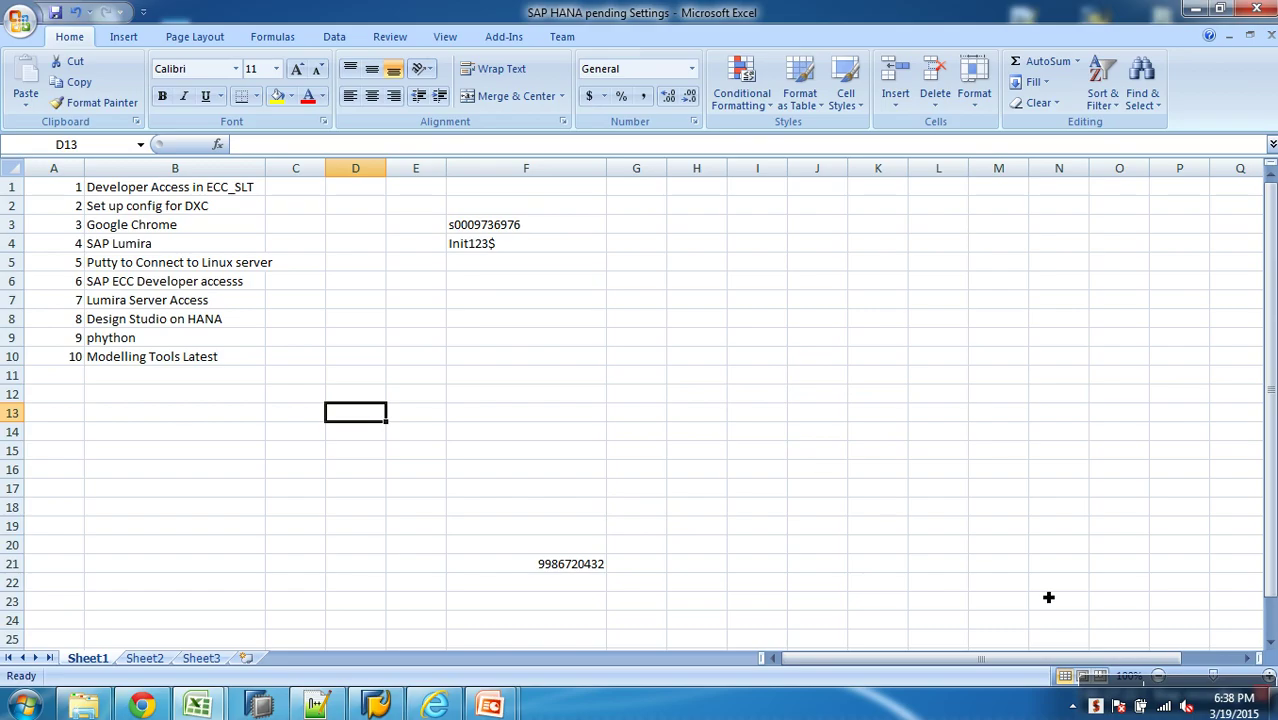
pyautogui.moveTo(1157, 685)
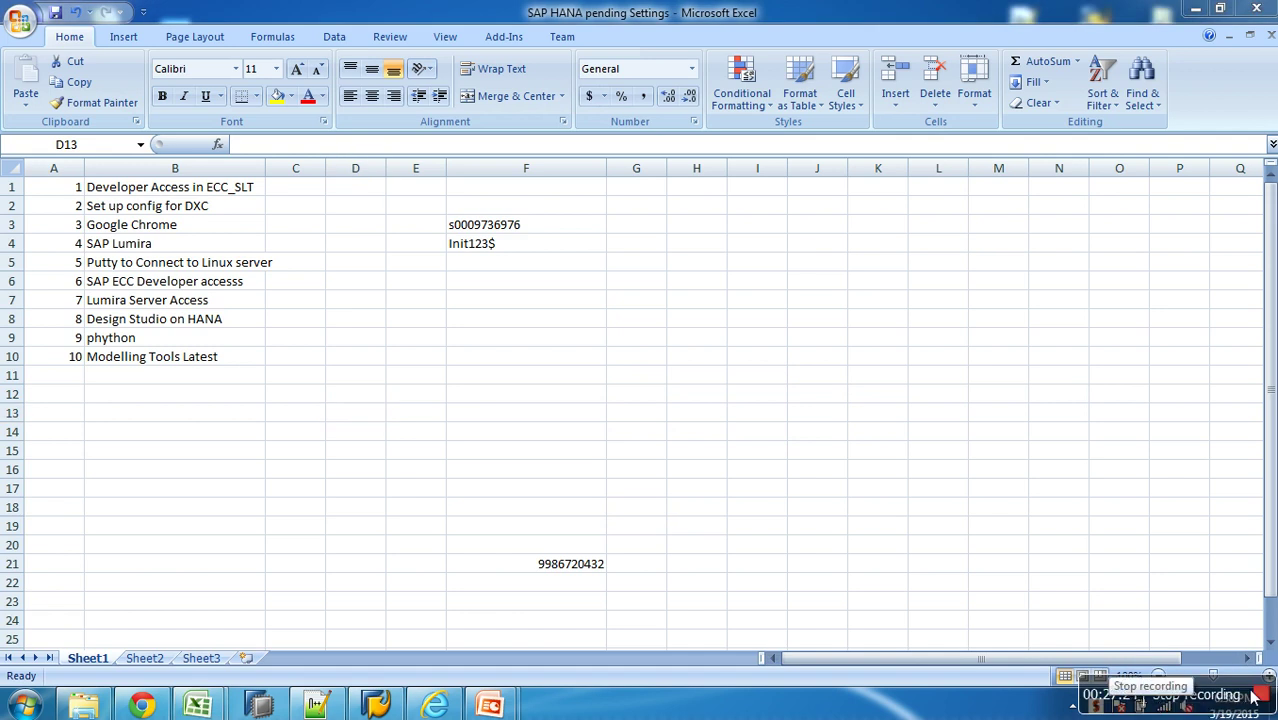